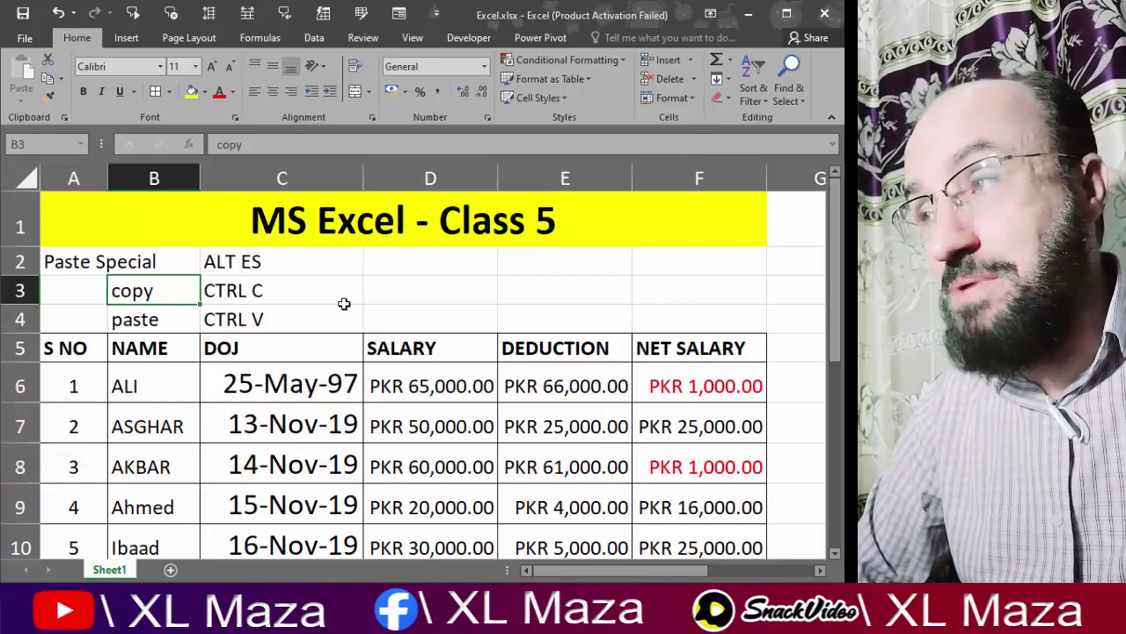
Copy Ali's net salary formula from F6 into H6, inspect its shifted references, then clear H6.
key("Up")
key("Left")
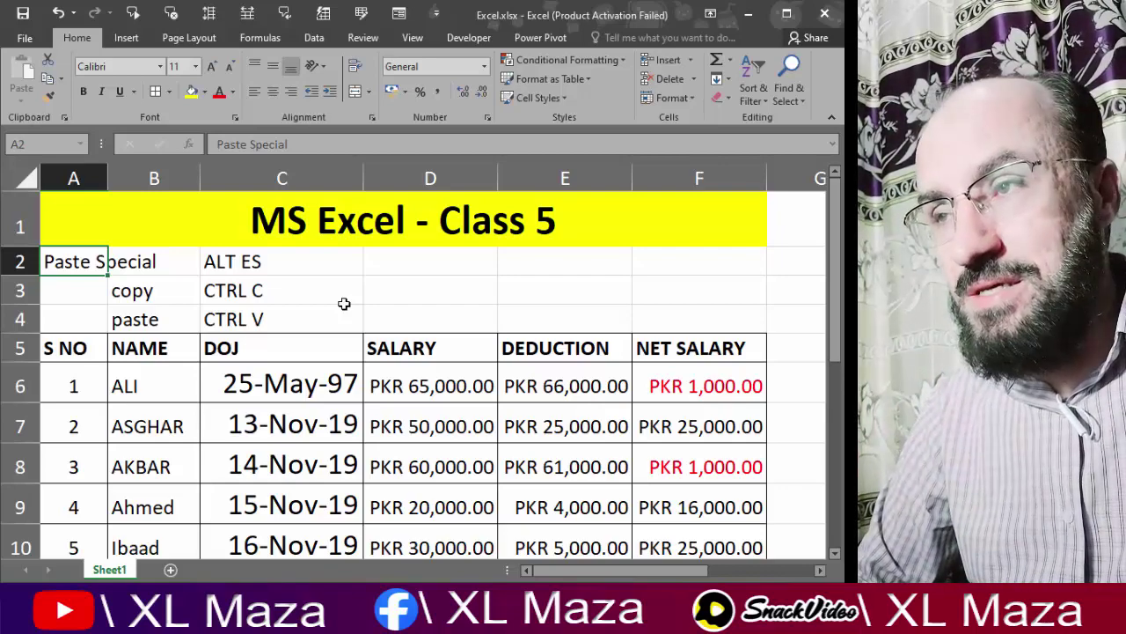
key("Right")
key("Right")
key("Right")
key("Down")
key("Down")
key("Down")
key("Down")
key("Right")
key("Right")
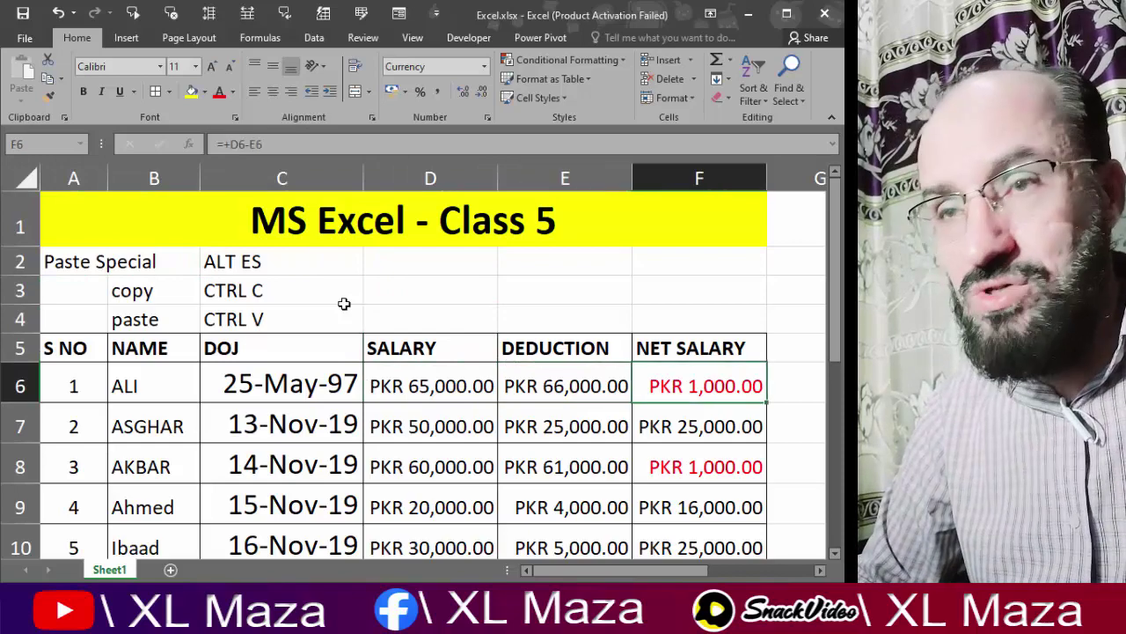
key("ctrl+c")
key("Right")
key("Right")
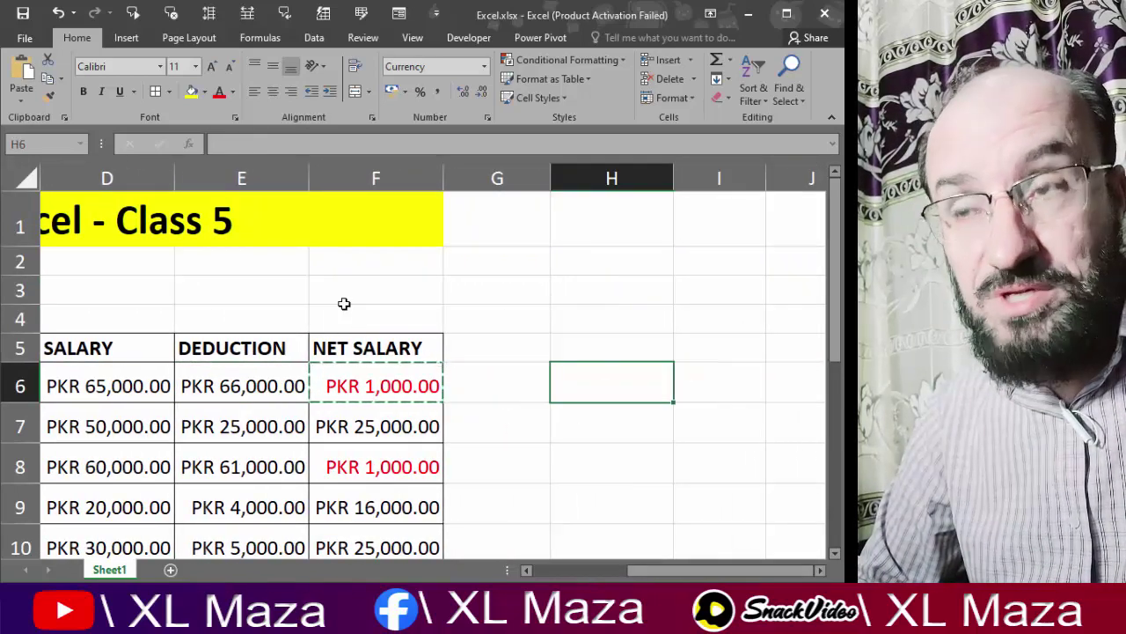
key("Return")
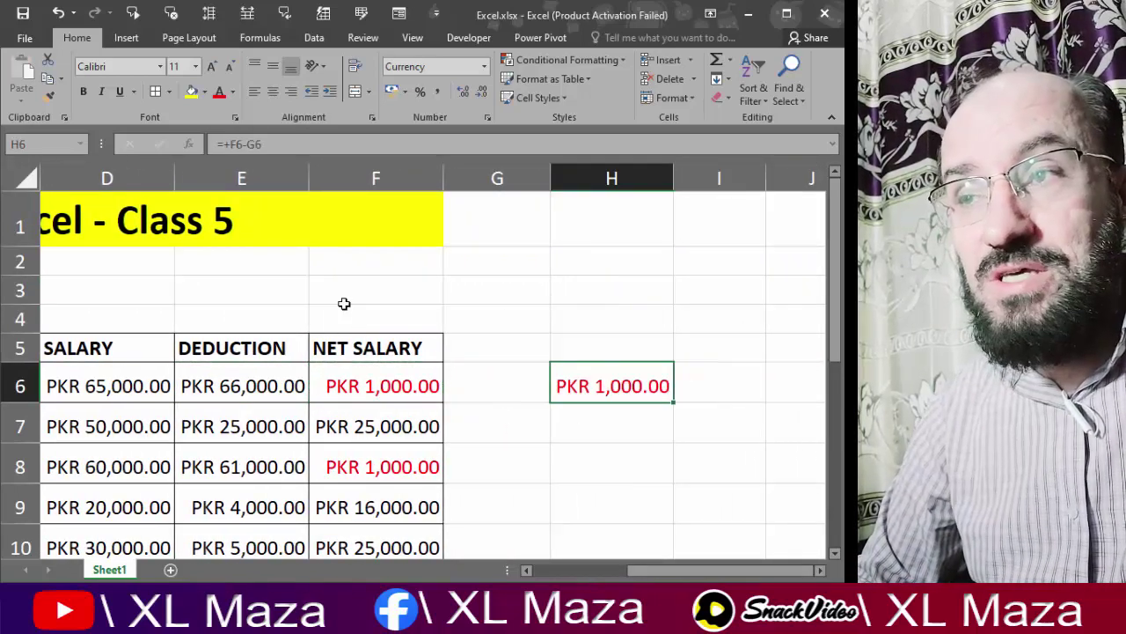
key("Left")
key("Left")
key("Right")
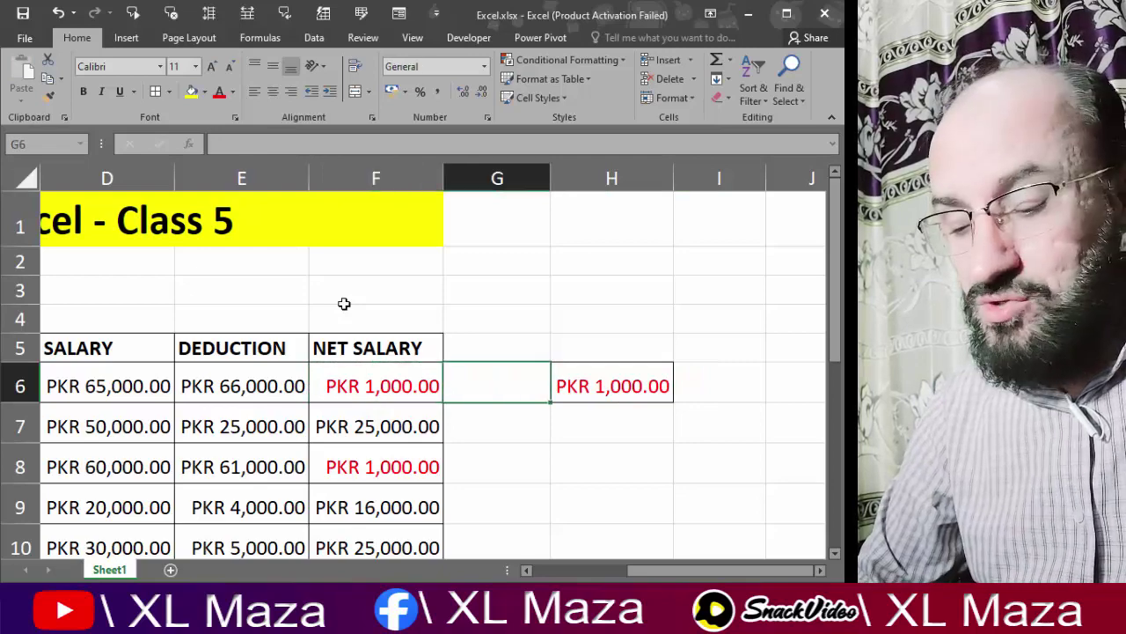
key("Right")
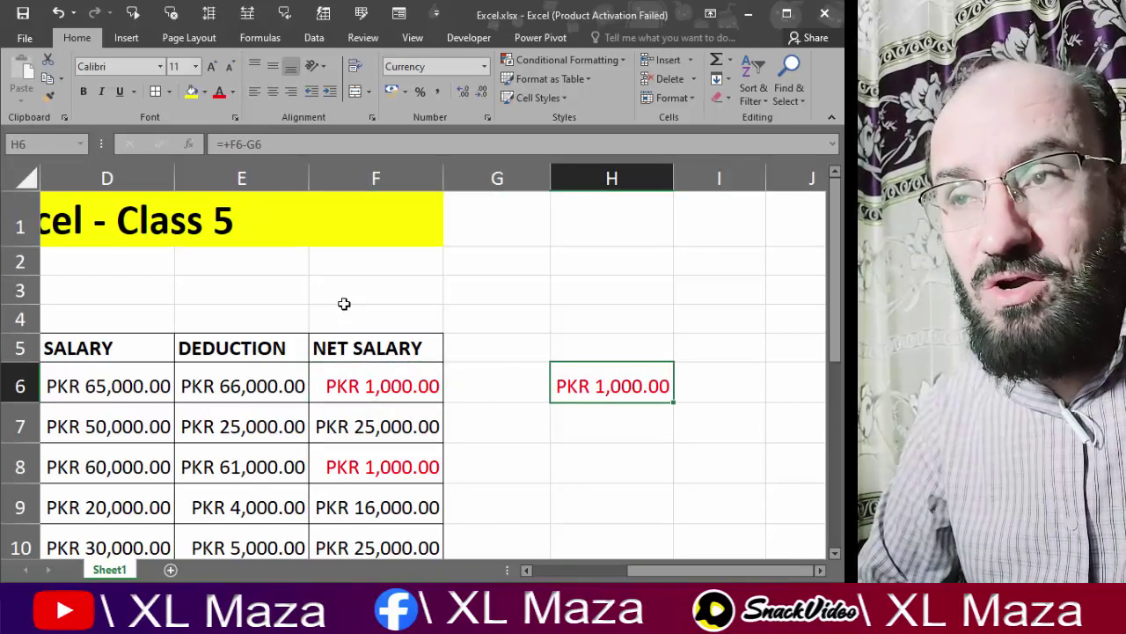
key("F2")
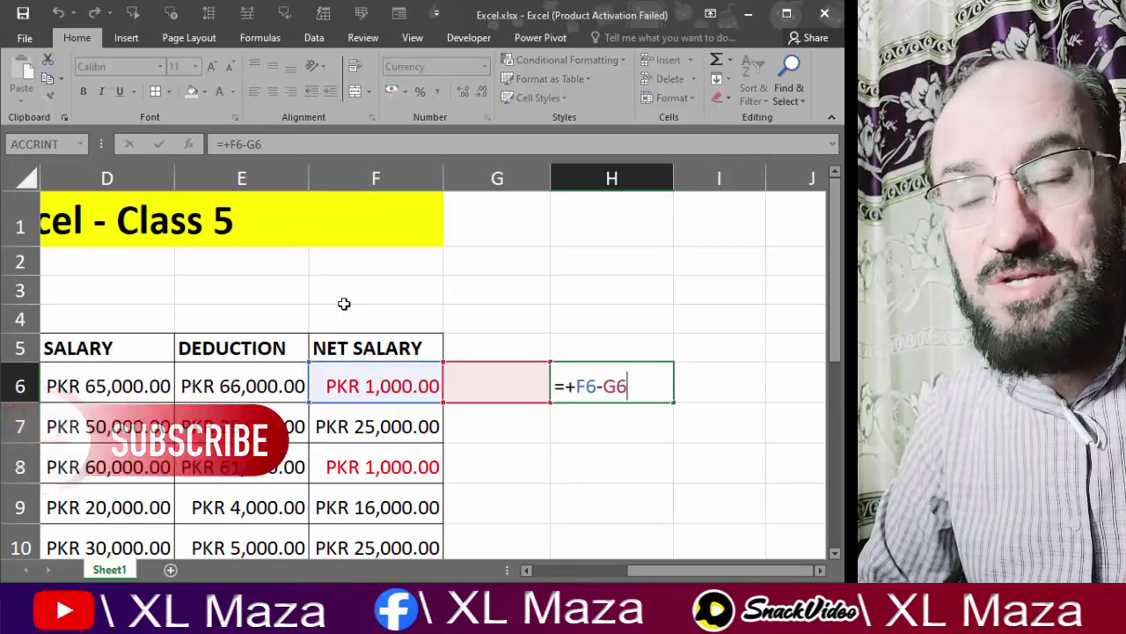
key("Escape")
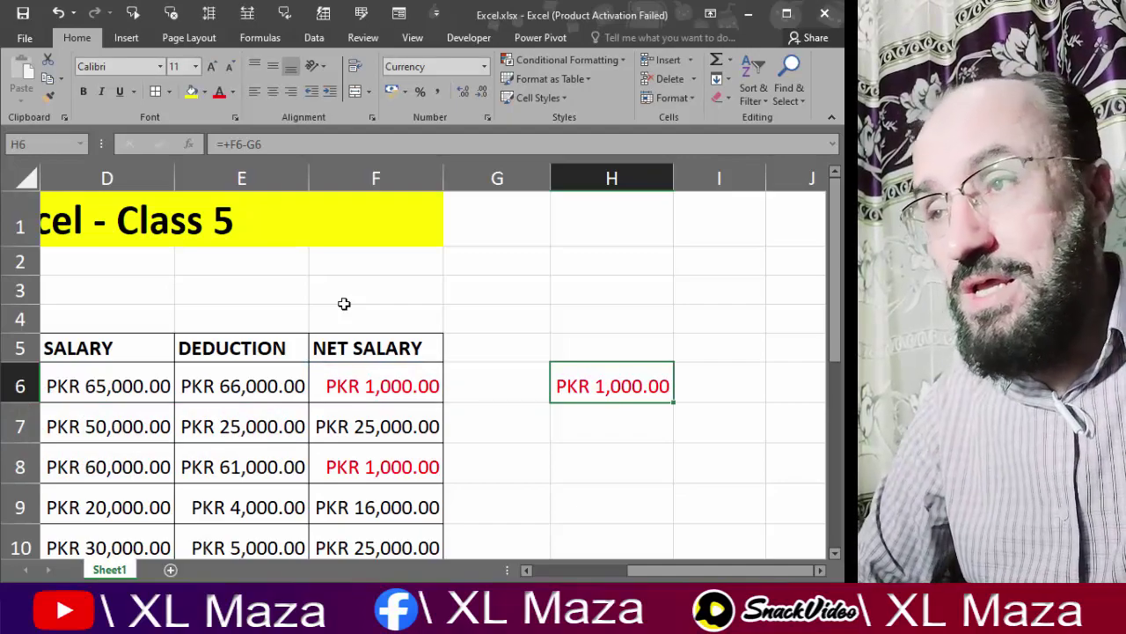
key("Delete")
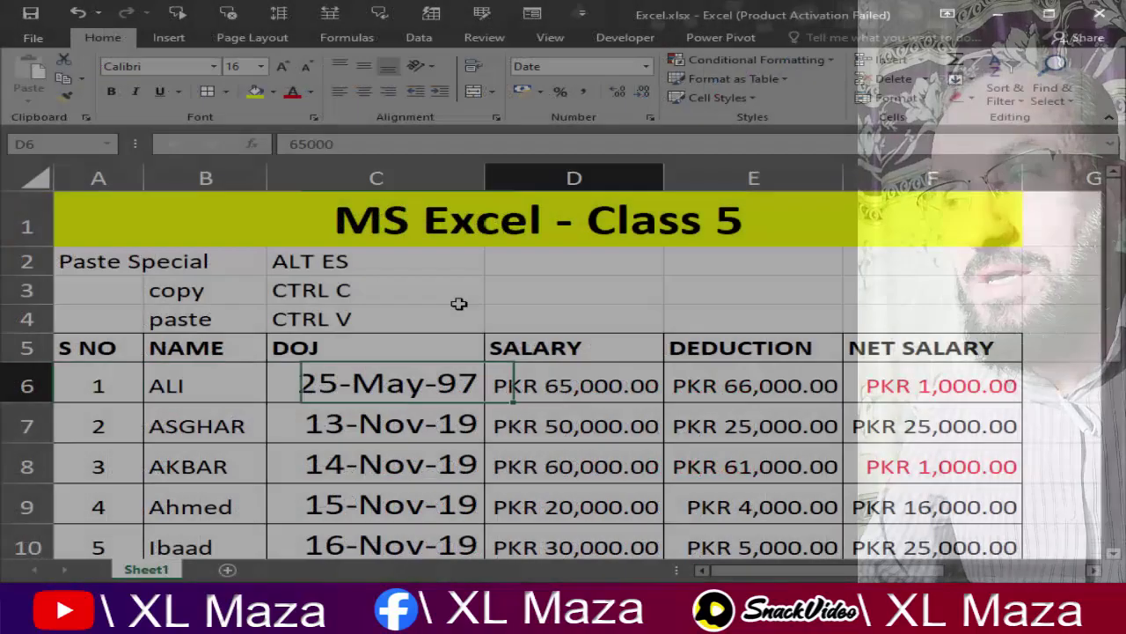
key("Left")
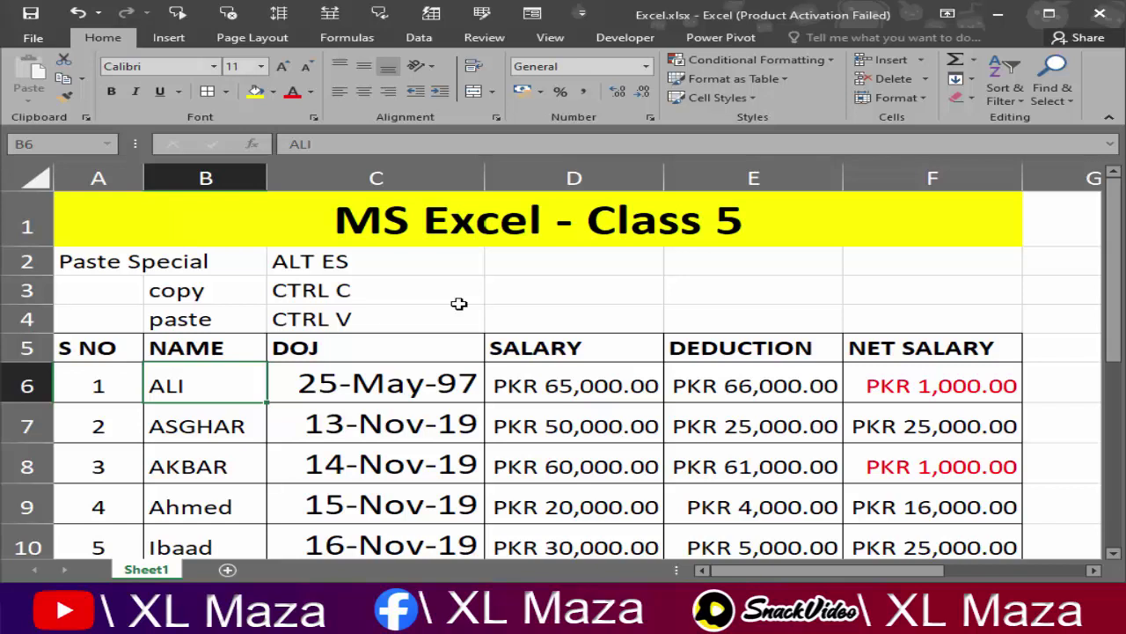
Move through the Paste Special notes and across Ali's row 6 in the salary table.
key("Up")
key("Up")
key("Up")
key("Up")
key("Left")
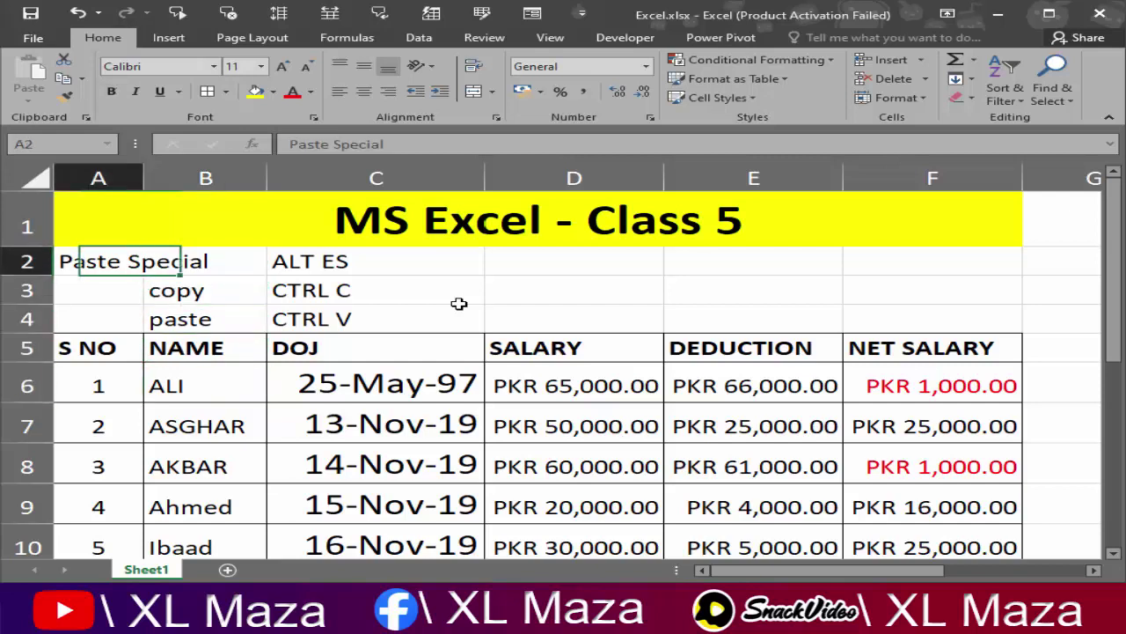
key("Right")
key("Right")
key("Right")
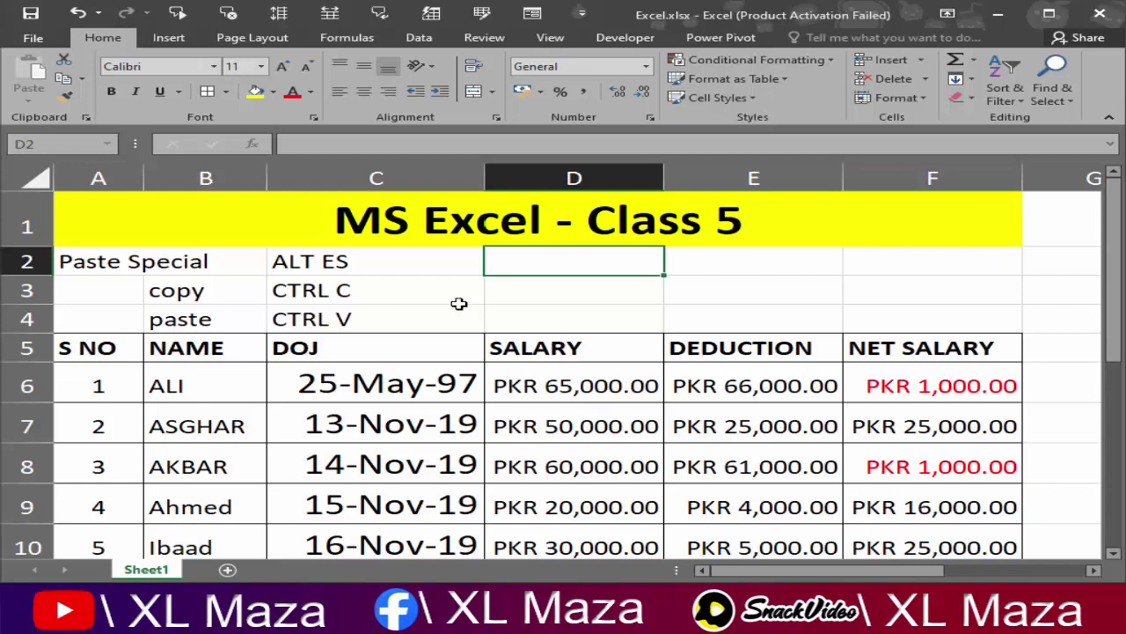
key("Right")
key("Right")
key("Right")
key("Down")
key("Down")
key("Down")
key("Down")
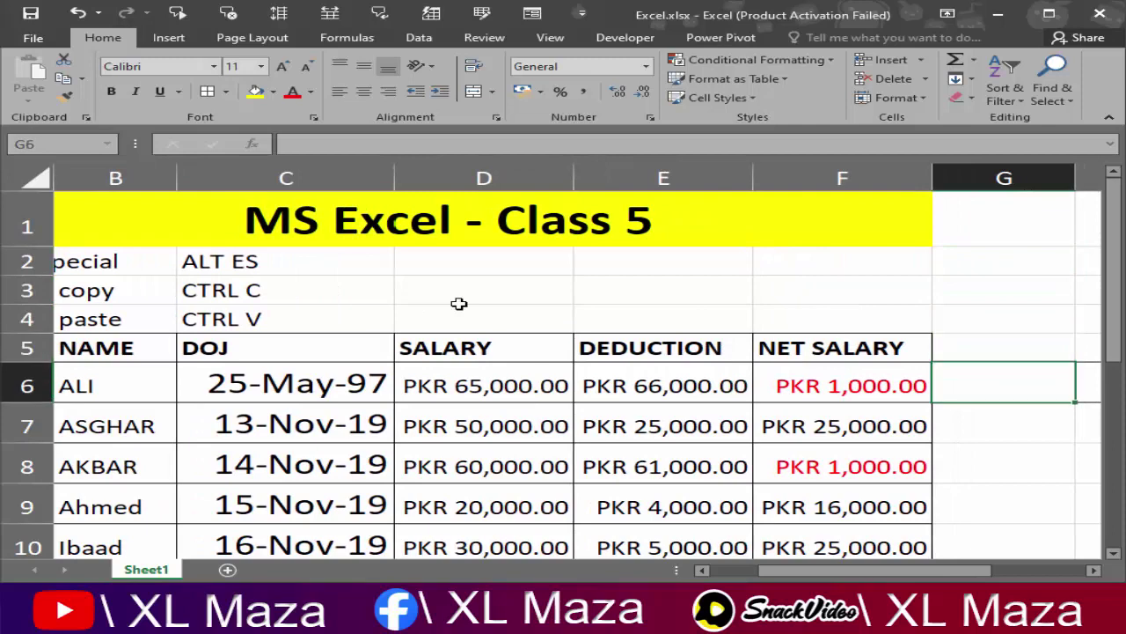
key("Left")
key("Left")
key("Left")
key("Left")
key("Right")
key("Right")
key("Right")
key("Right")
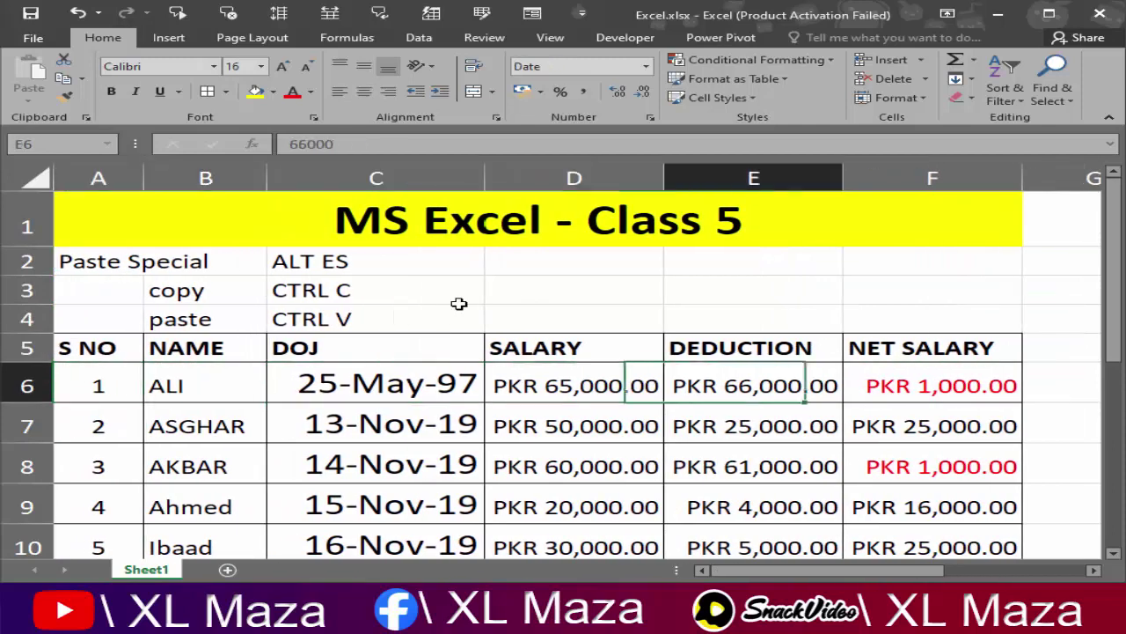
key("Left")
key("Left")
key("Left")
key("Right")
key("Right")
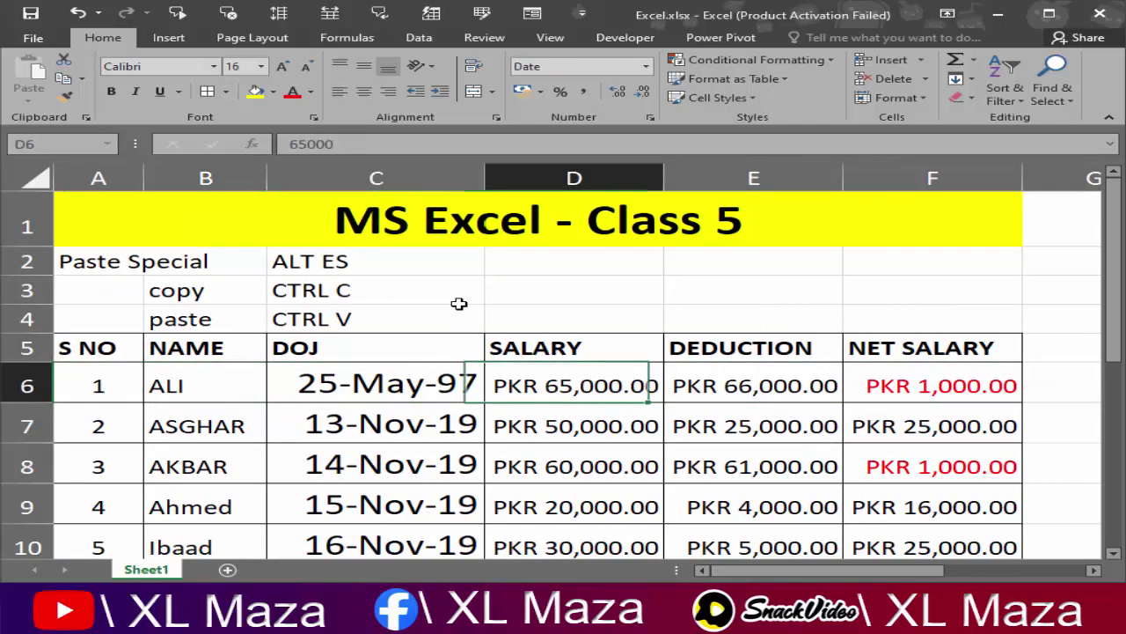
key("Down")
key("Down")
key("Left")
key("Up")
key("Up")
key("Left")
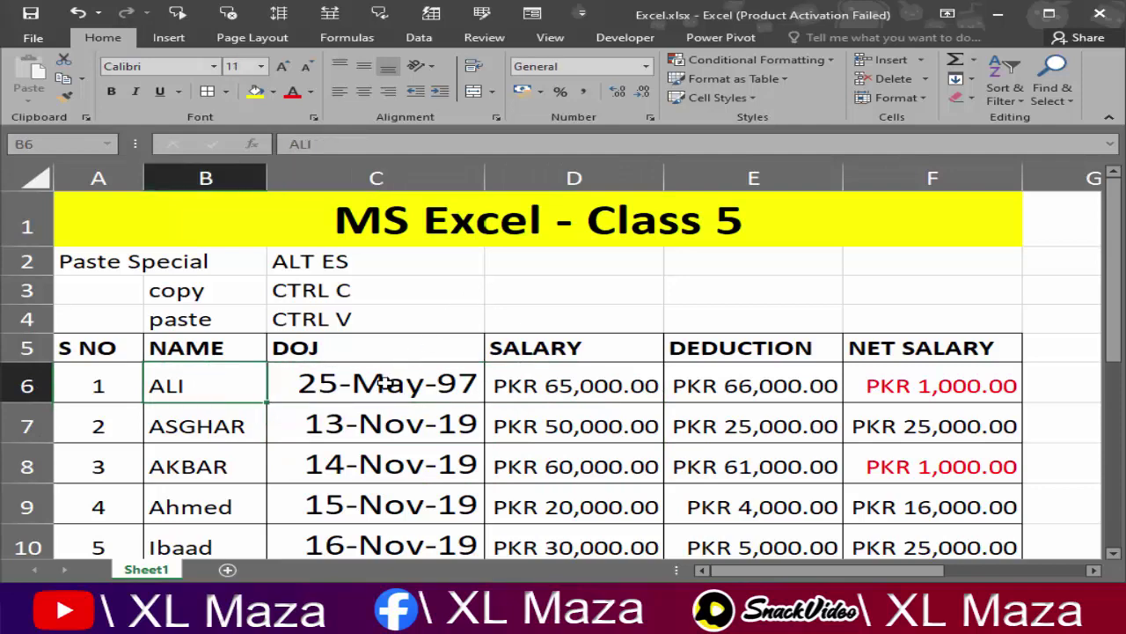
Centre the header row A5:F5, from S NO through NET SALARY.
scroll(385, 385, "down", 2)
scroll(379, 387, "down", 1)
scroll(379, 387, "up", 3)
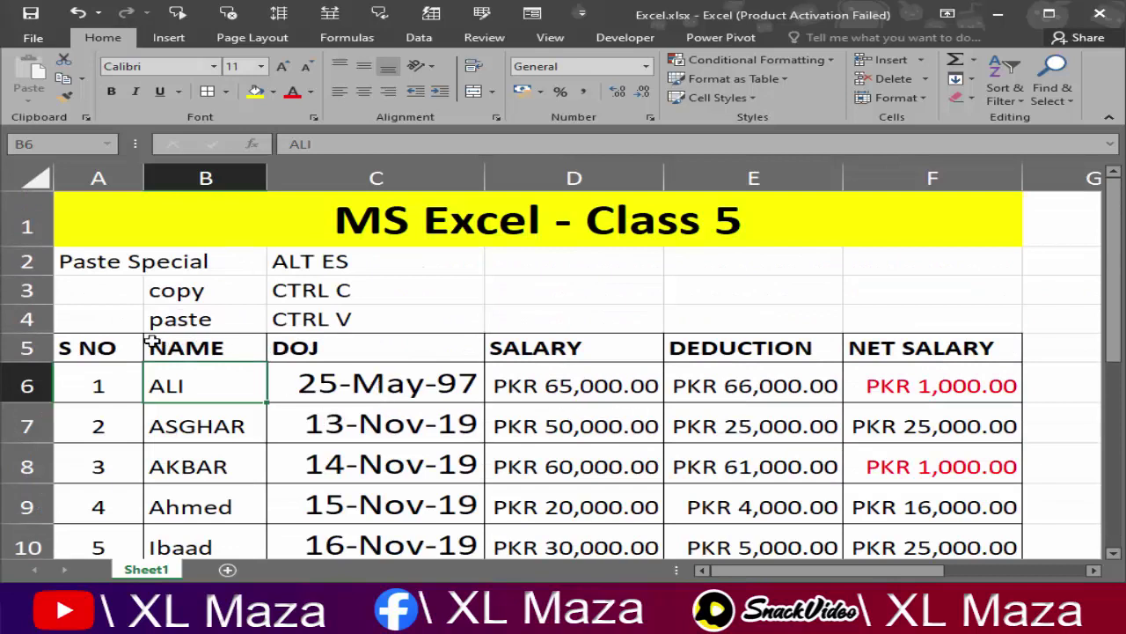
left_click_drag(83, 347, 882, 346)
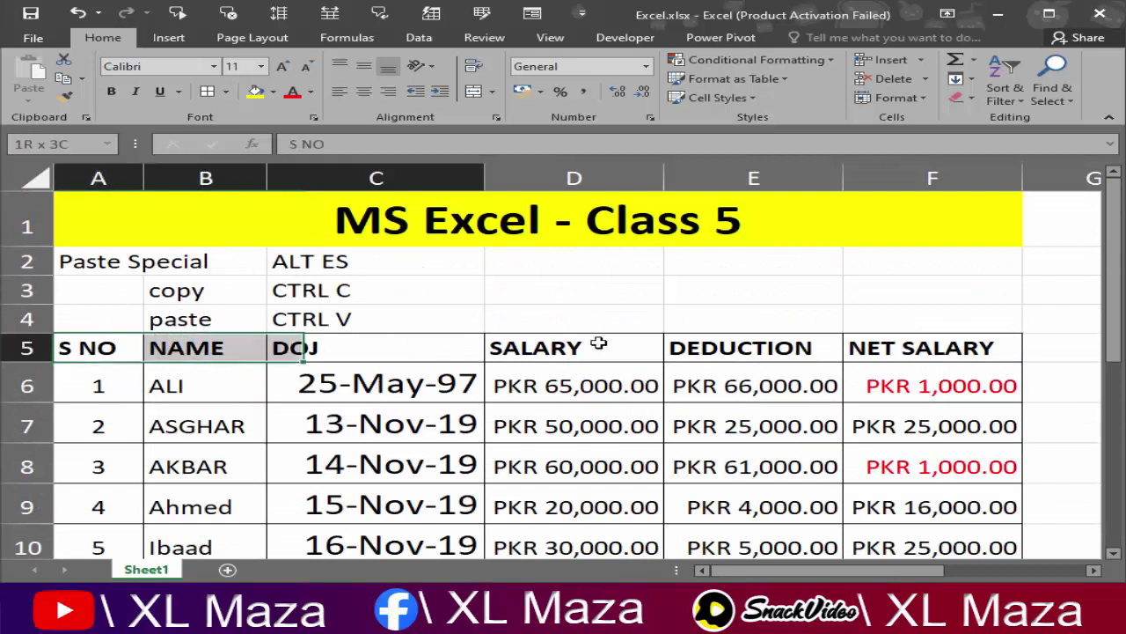
left_click(363, 92)
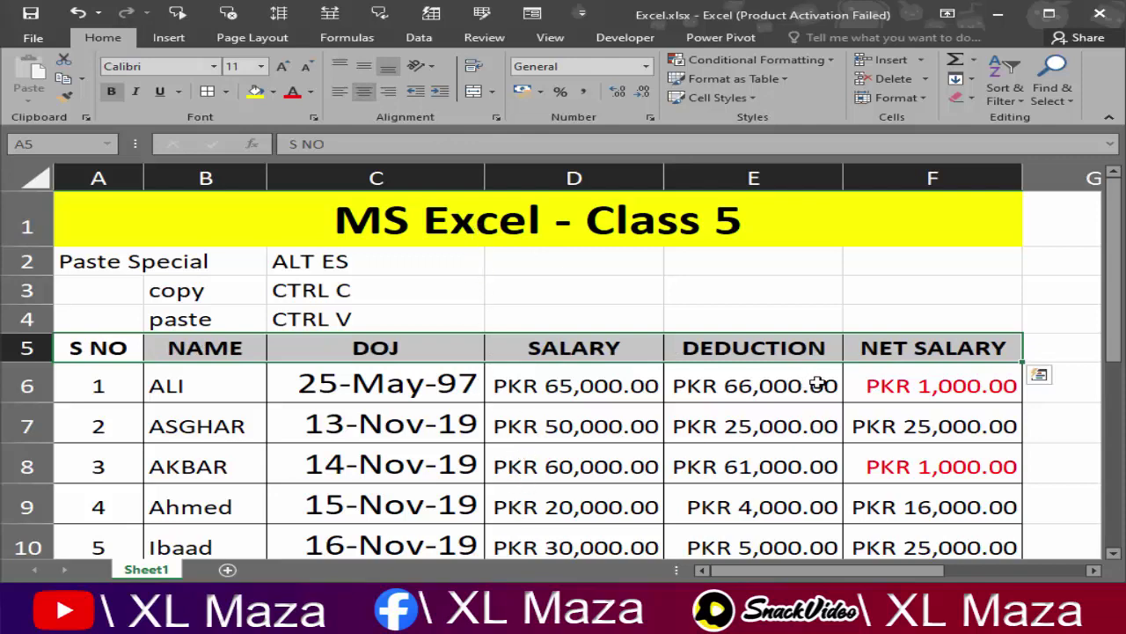
Check each net salary formula from F6 down to Akram's =+E13+D13, then select F6:F13.
left_click(891, 384)
scroll(971, 446, "down", 2)
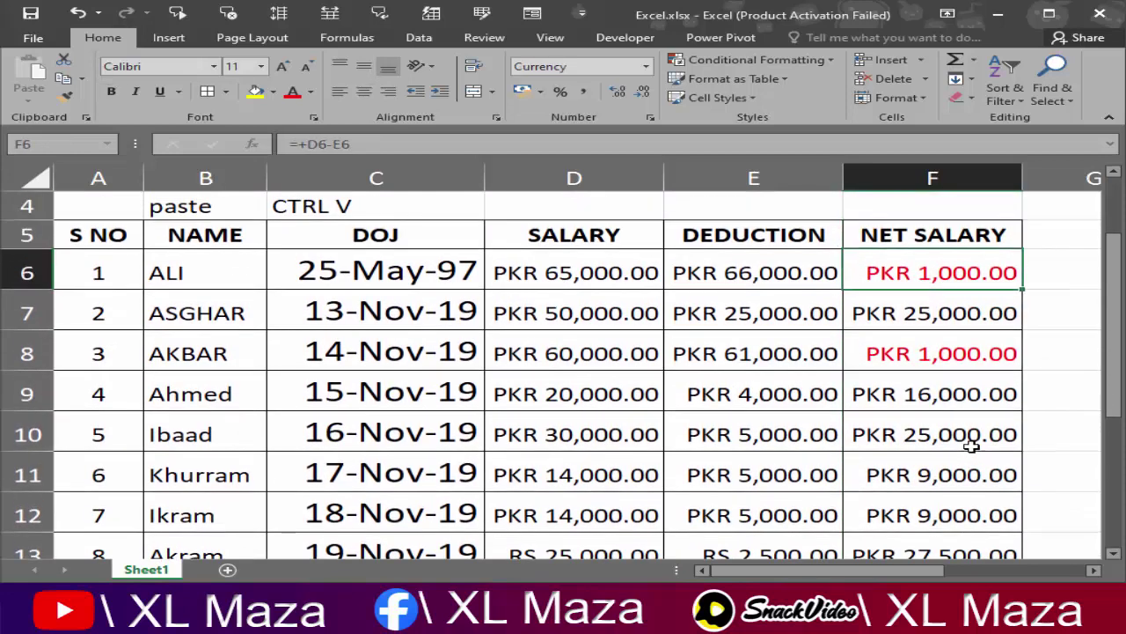
key("F2")
key("Return")
key("F2")
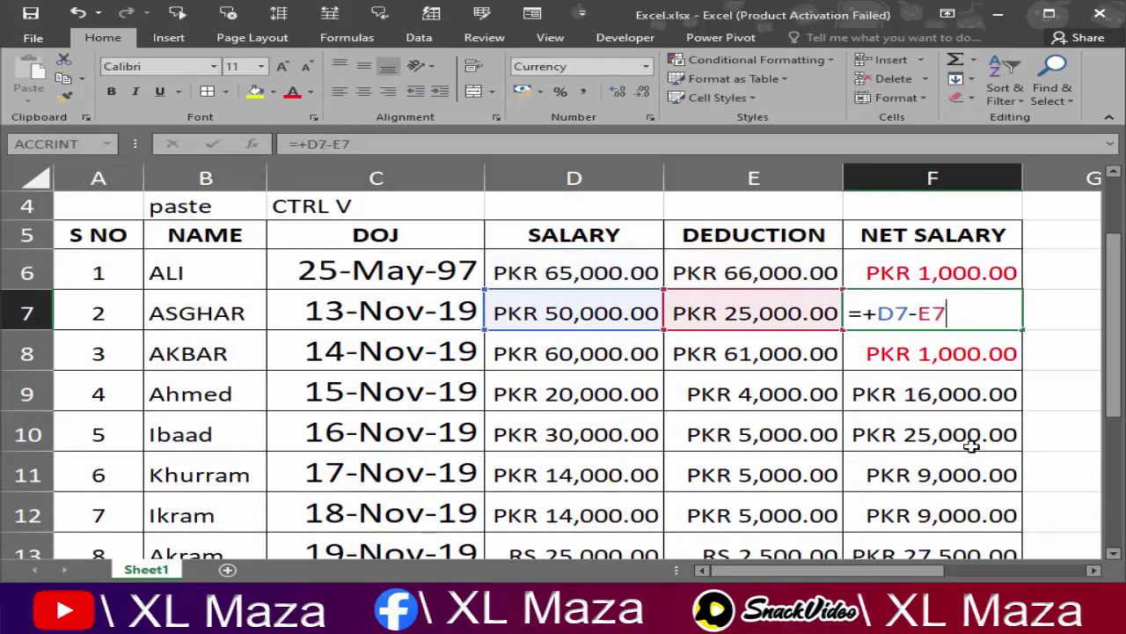
key("Return")
key("Return")
key("Return")
key("F2")
key("Return")
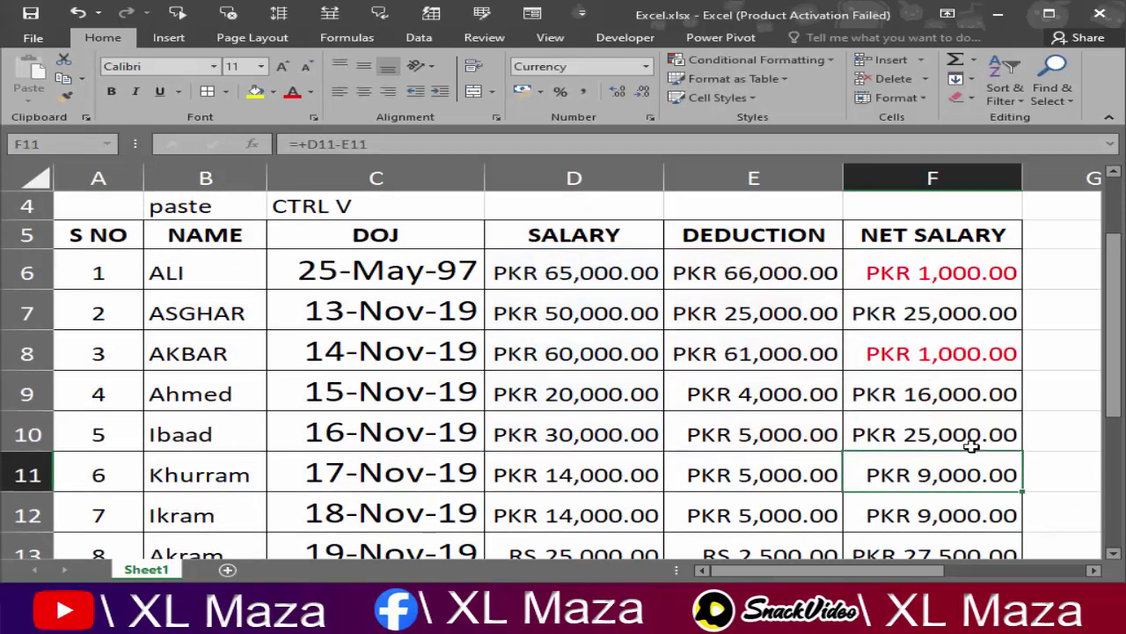
key("F2")
key("Return")
key("F2")
key("Return")
key("F2")
key("Return")
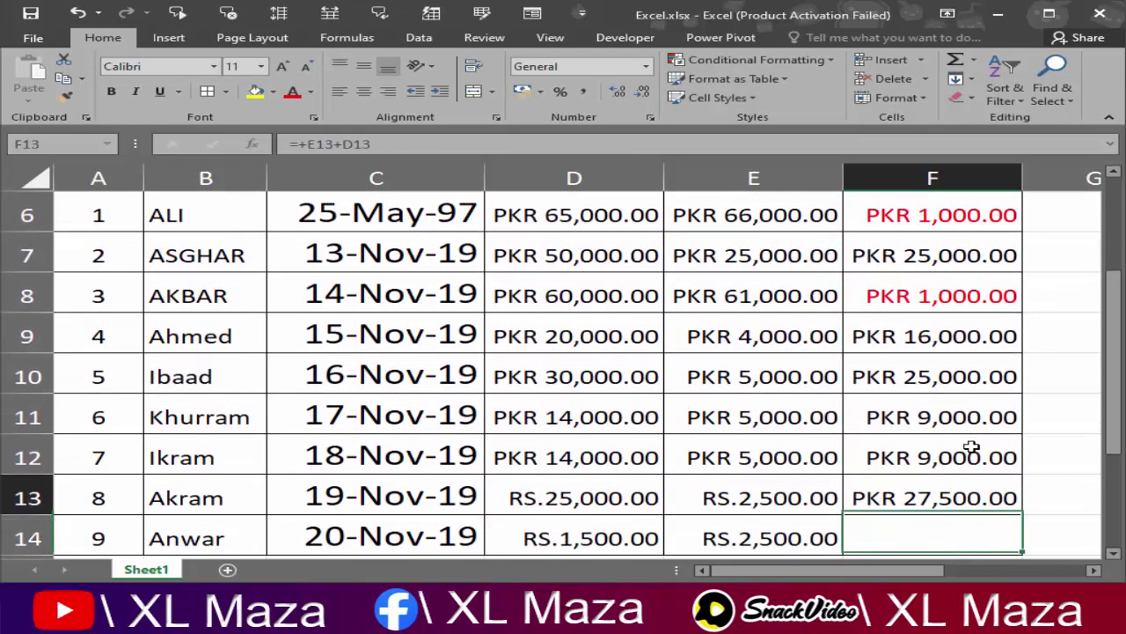
key("Up")
key("Up")
key("Up")
key("Up")
key("Up")
key("Up")
key("Up")
key("Up")
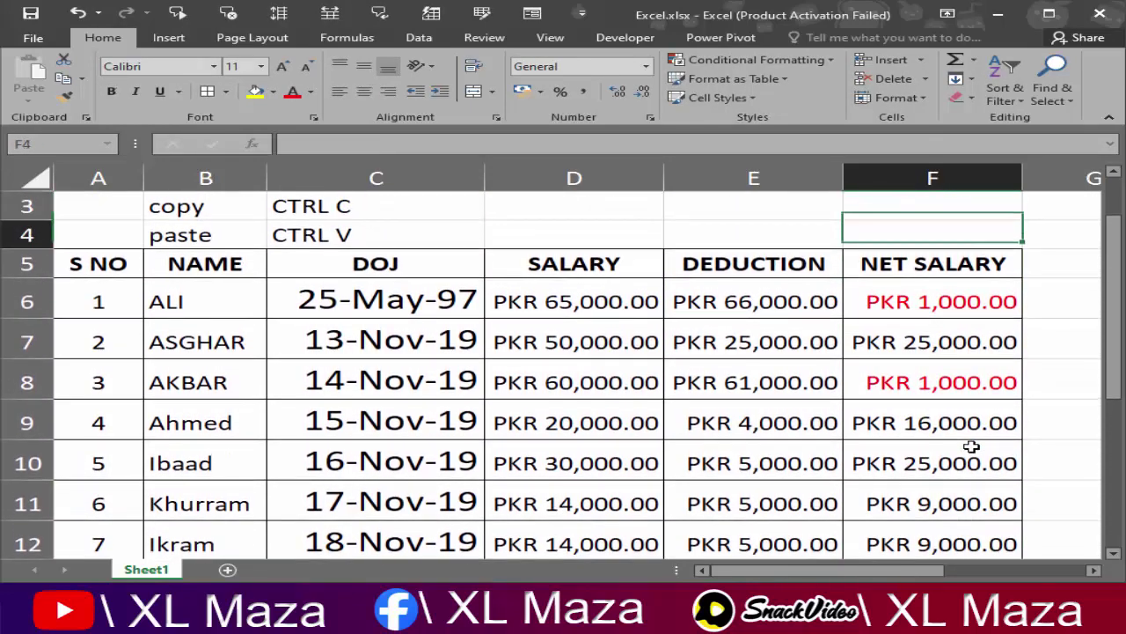
key("Down")
key("Down")
key("ctrl+shift+Down")
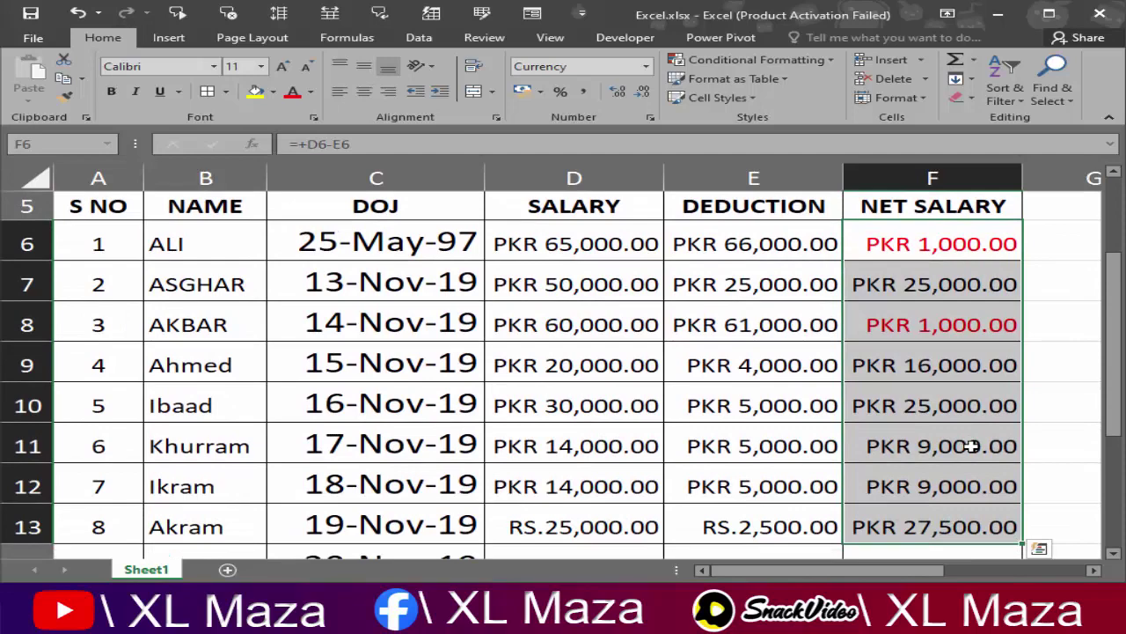
Copy net salaries F6:F13 and paste them into H6 with Paste Special set to Values.
scroll(971, 446, "down", 2)
scroll(918, 432, "down", 1)
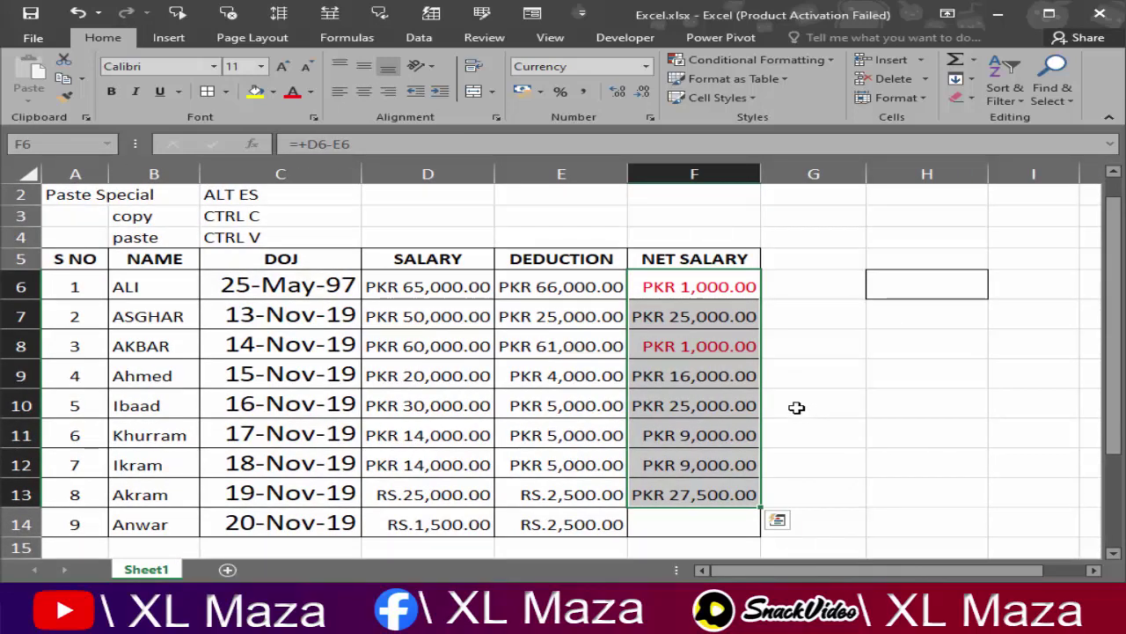
key("ctrl+c")
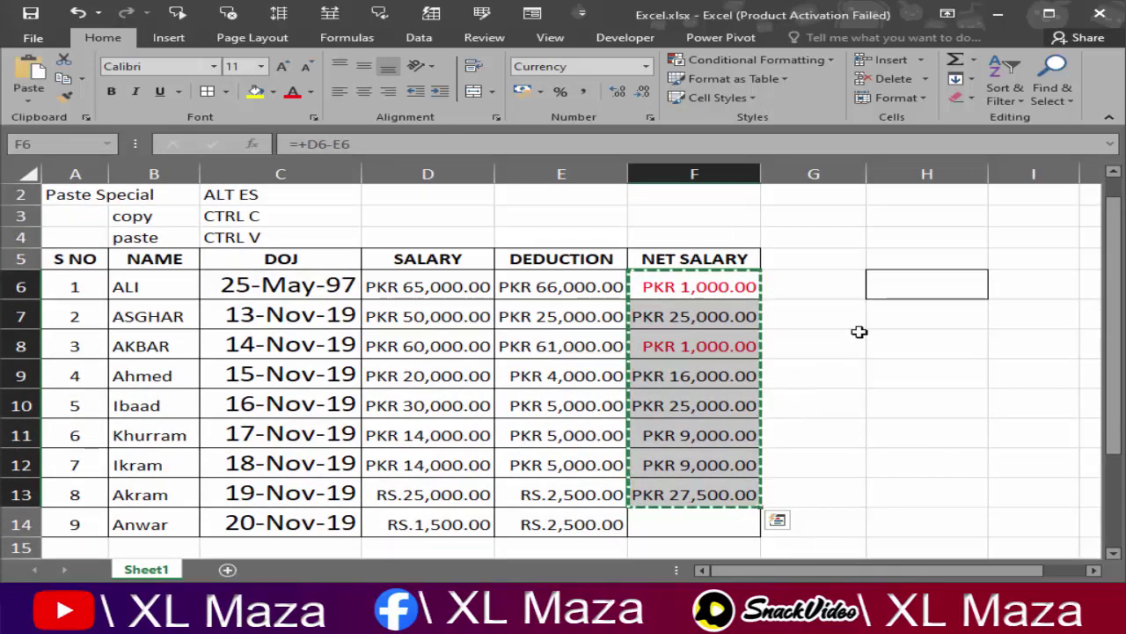
left_click(916, 284)
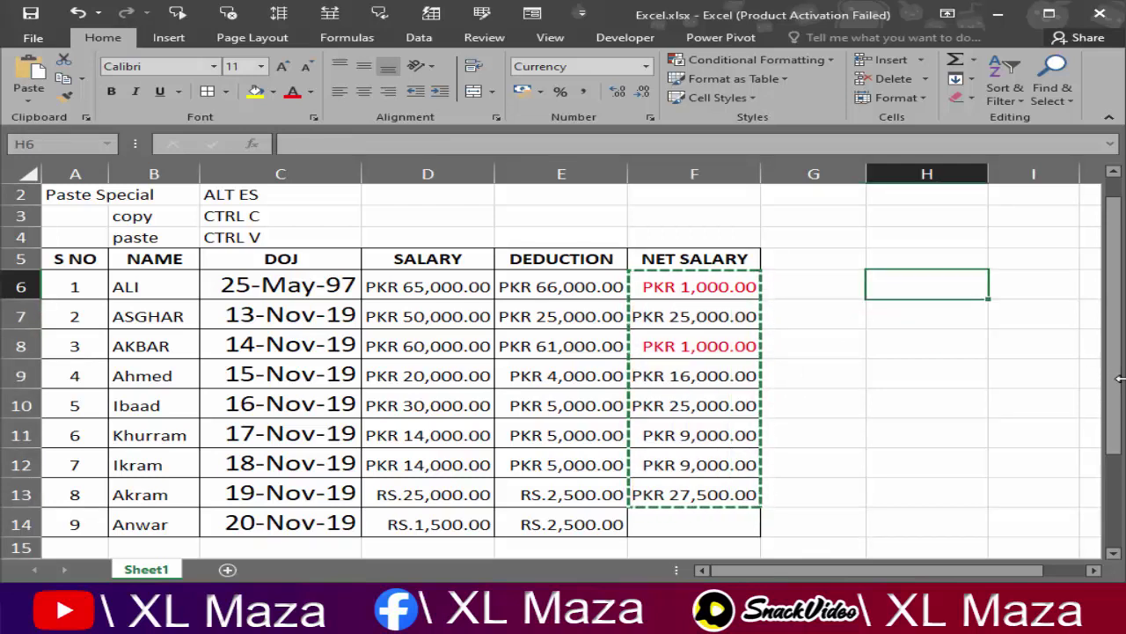
key("alt+e")
key("s")
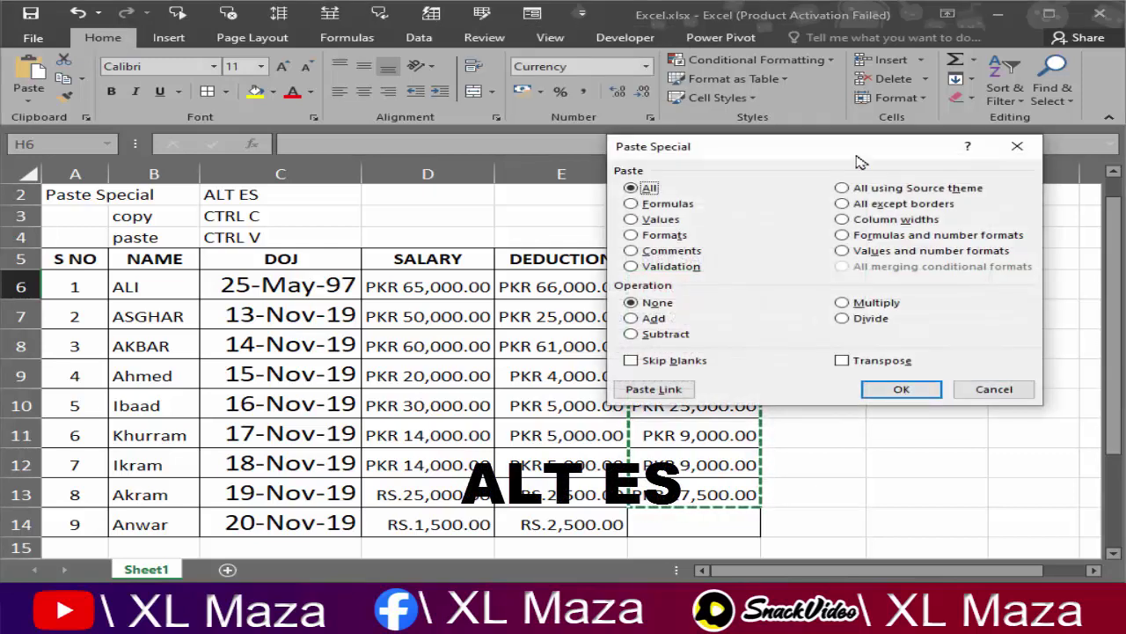
left_click_drag(860, 161, 656, 193)
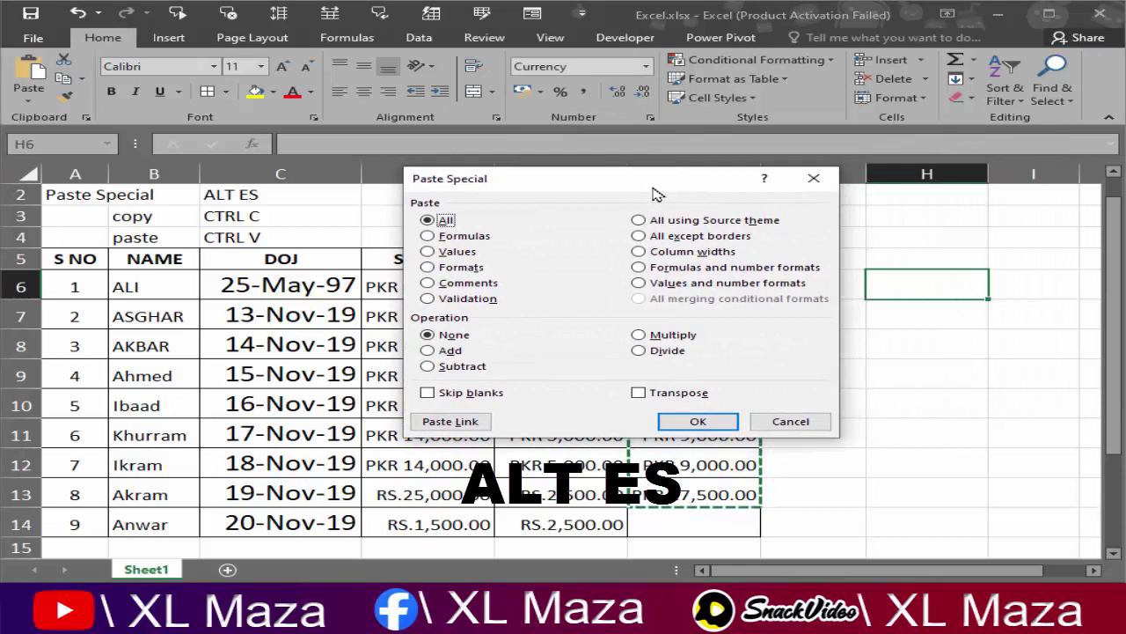
left_click_drag(656, 194, 709, 201)
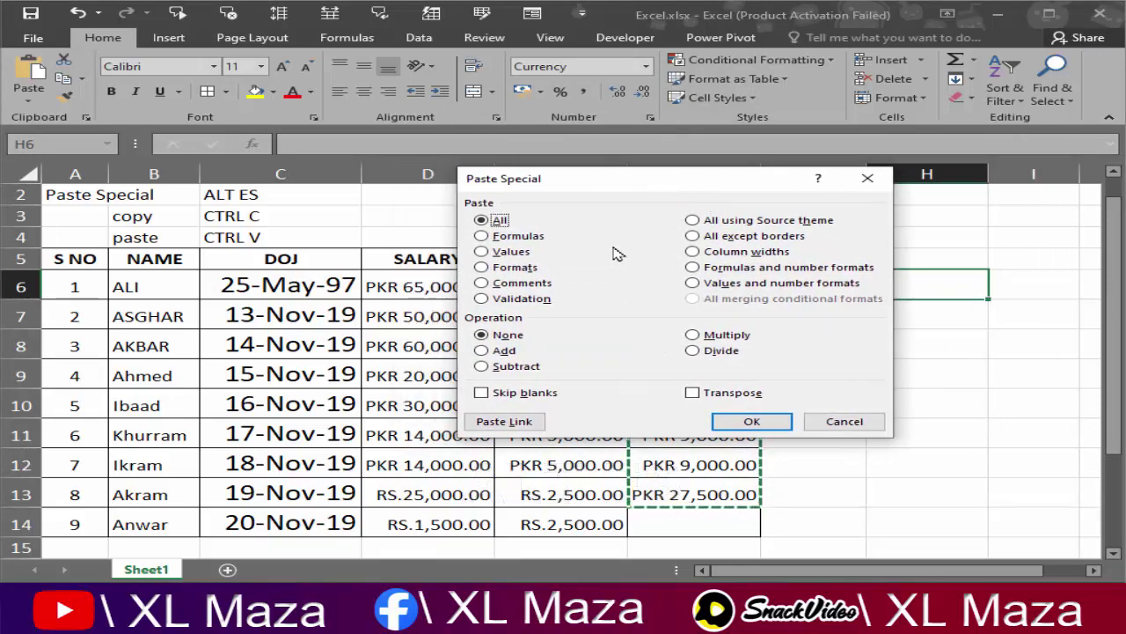
left_click(486, 254)
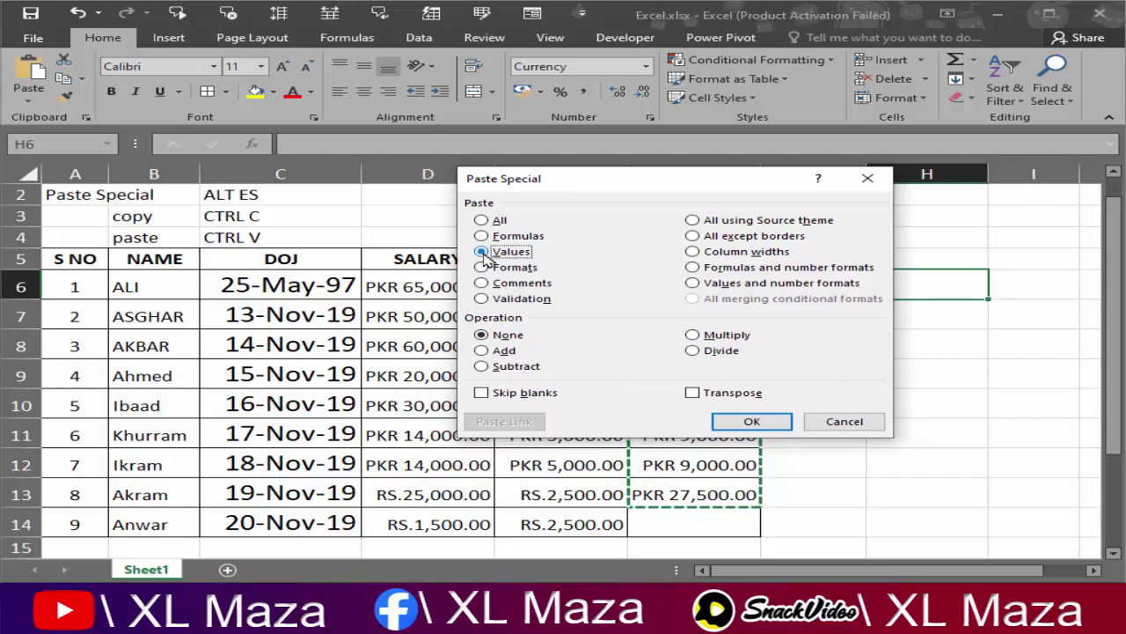
left_click(755, 423)
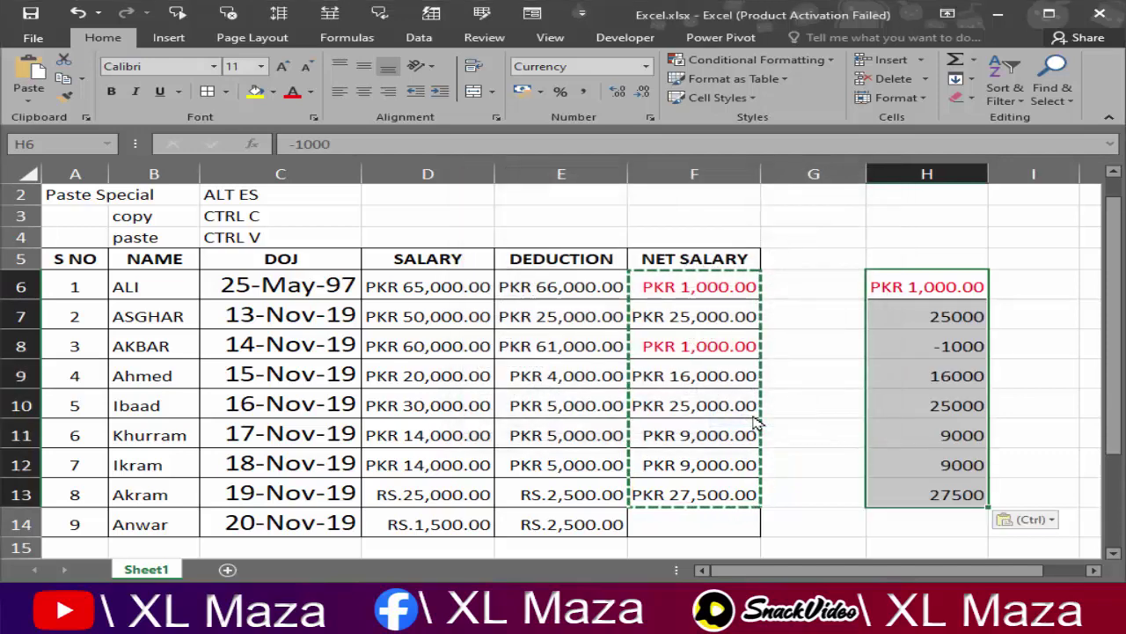
Compare H6's plain pasted number with the formula still in F6.
left_click(933, 324)
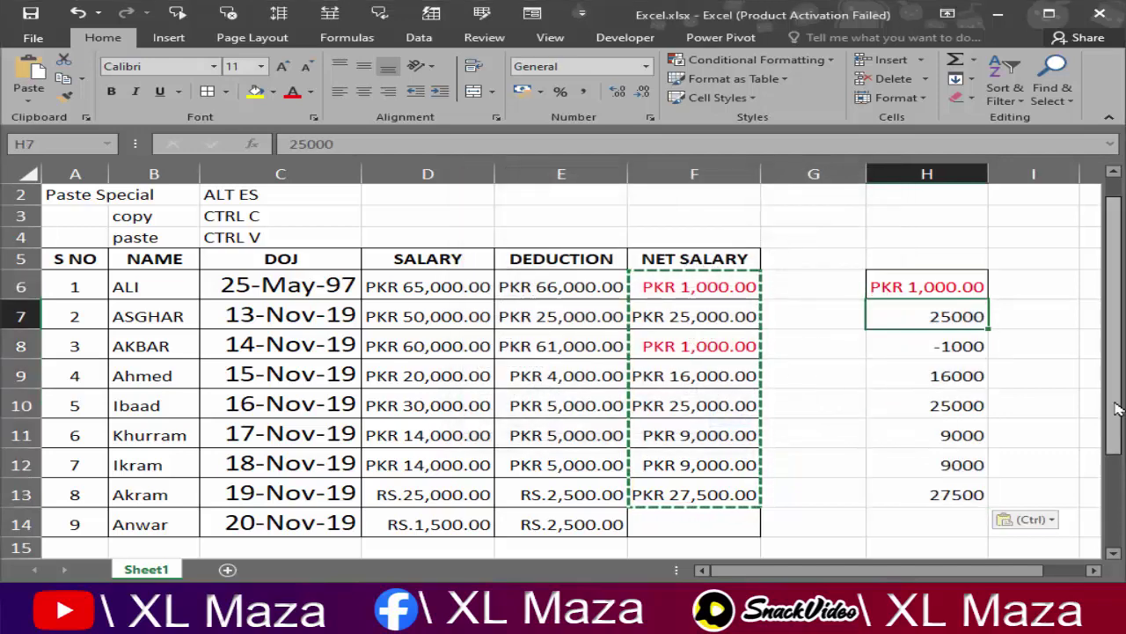
left_click(928, 286)
key("F2")
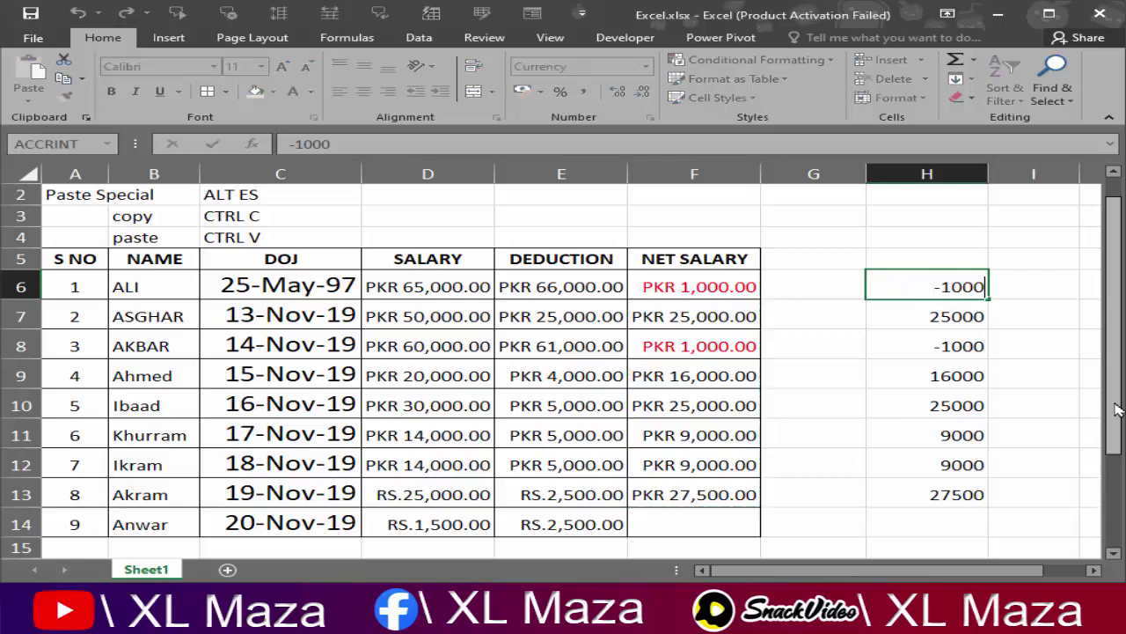
key("Return")
key("Down")
key("Down")
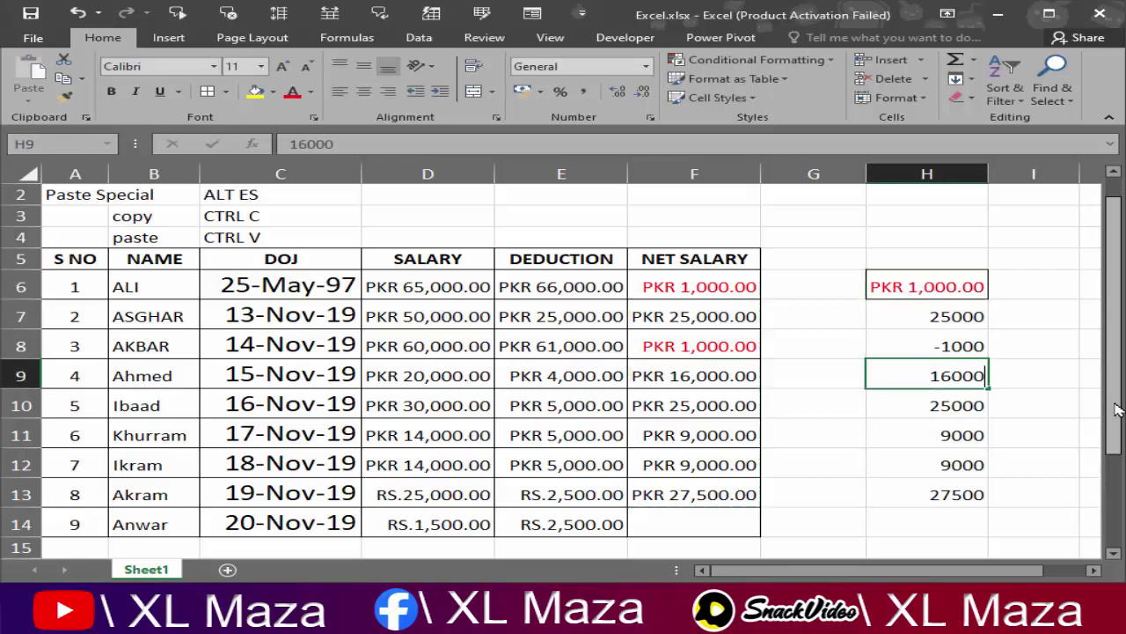
key("Down")
key("Down")
key("Down")
key("Down")
key("Down")
key("Up")
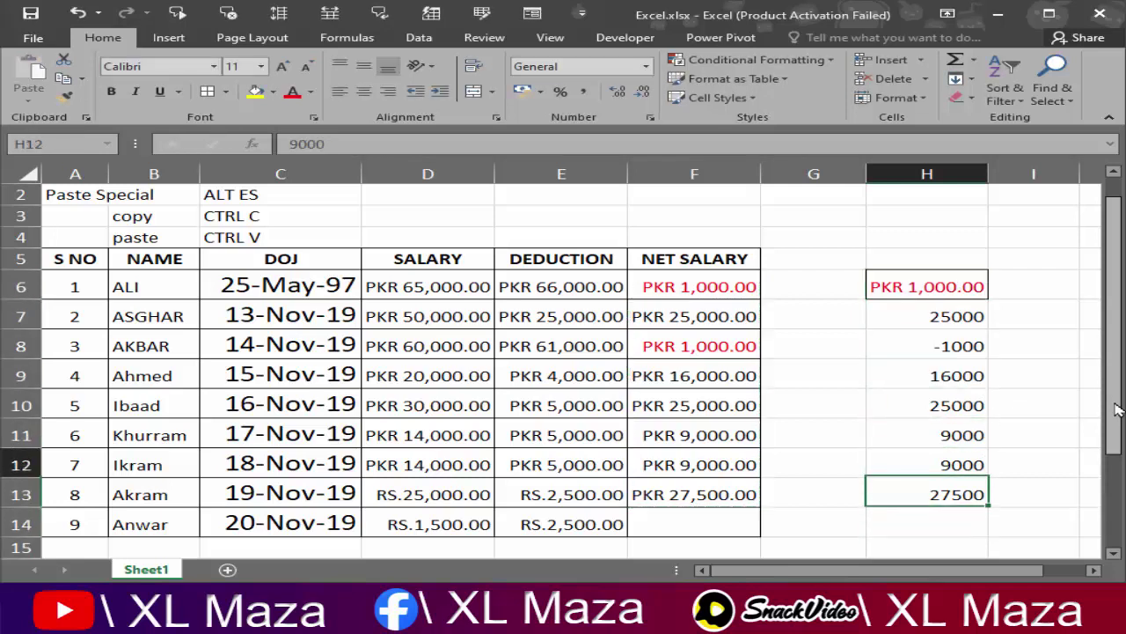
key("Up")
key("Up")
key("Up")
Step through the column H values, then select and copy Net Salary cells F6:F13 again.
key("Up")
key("Left")
key("Left")
key("F2")
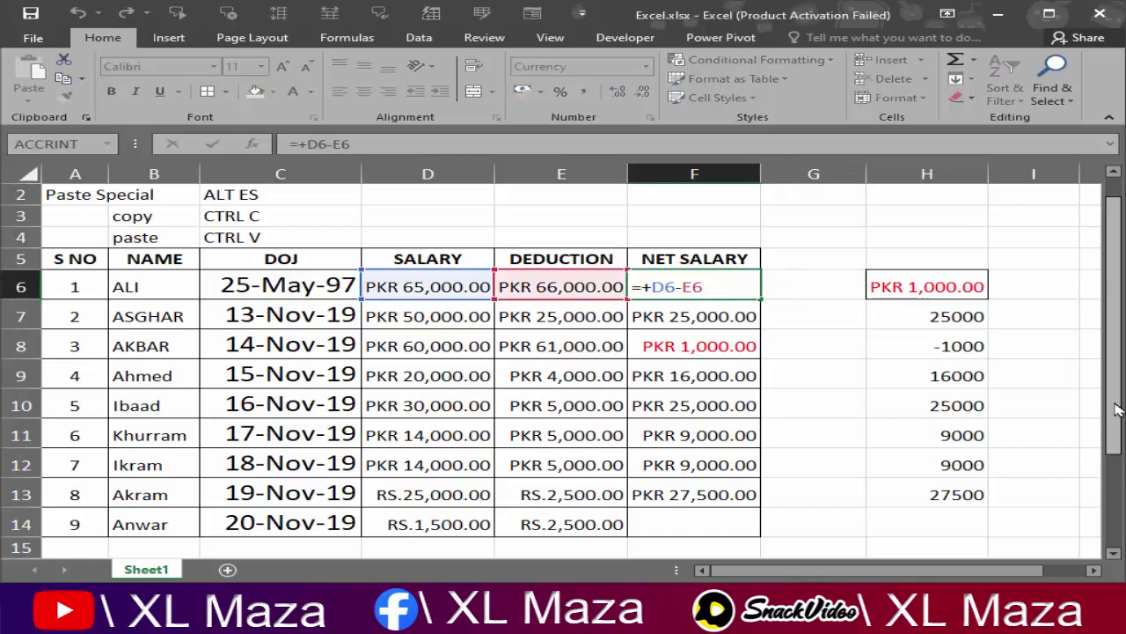
key("Return")
key("Right")
key("Right")
key("Up")
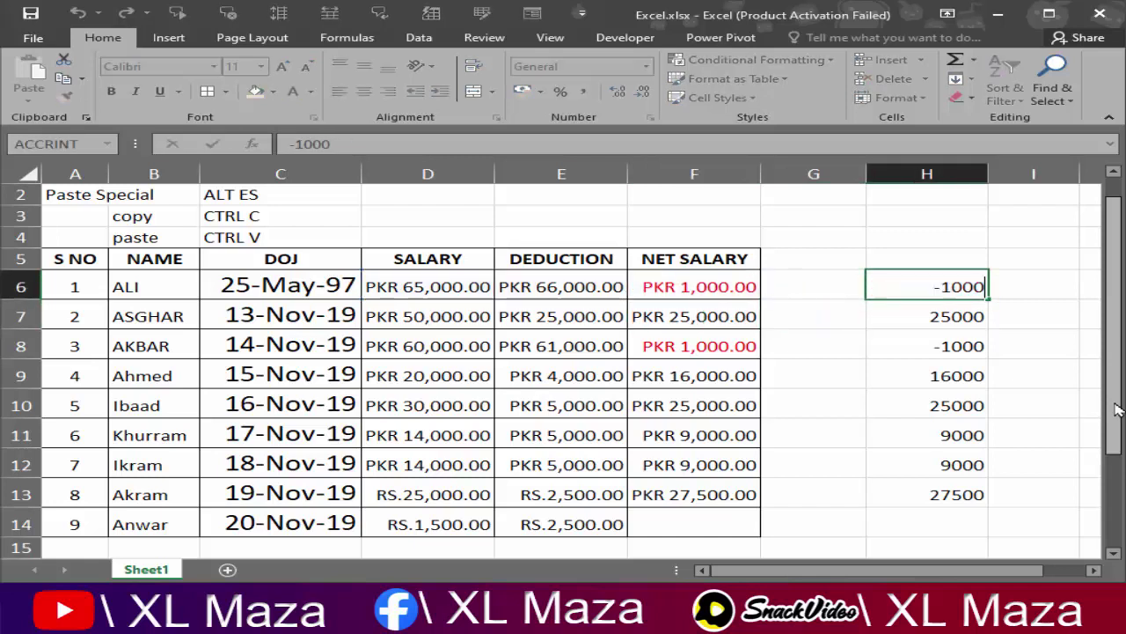
key("Down")
key("Down")
key("Down")
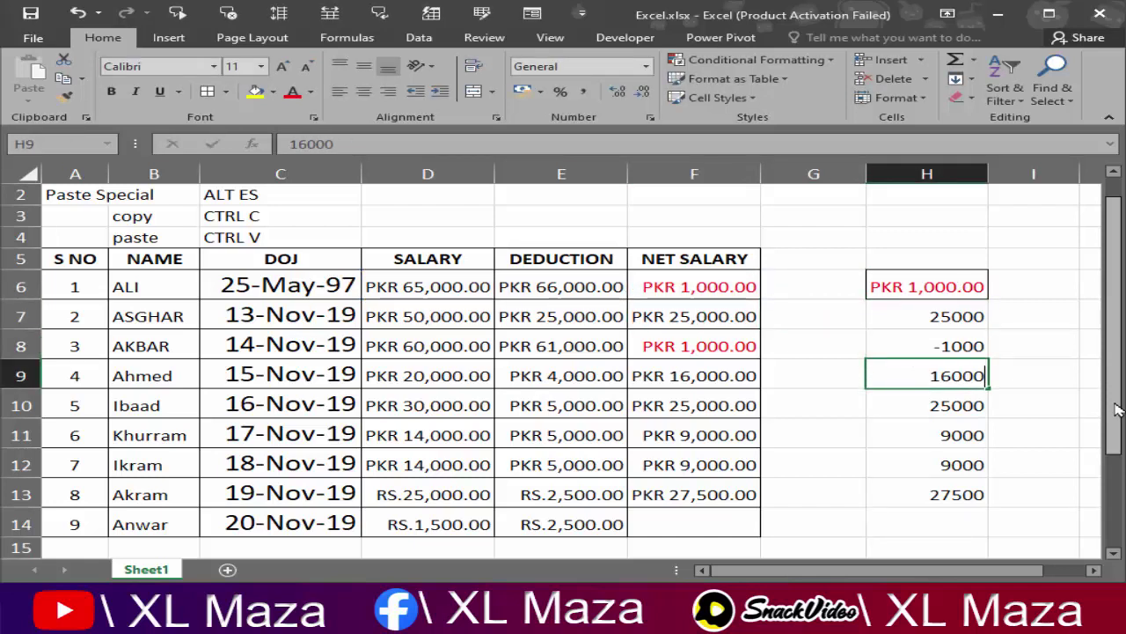
key("Down")
key("Down")
key("Up")
key("Up")
key("Up")
key("Up")
key("Left")
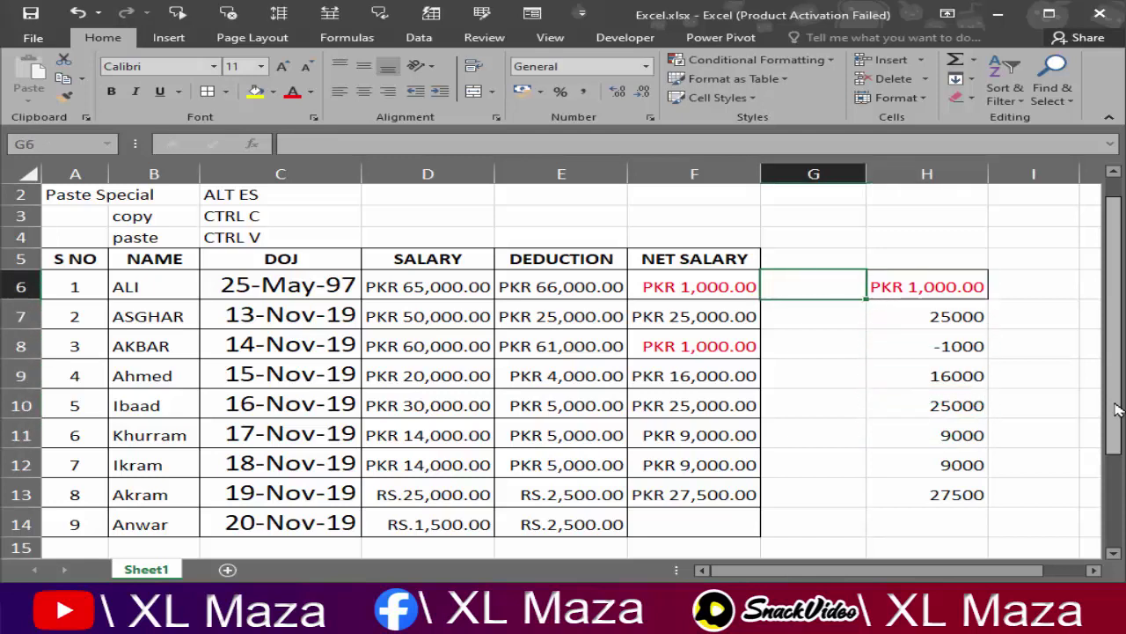
key("Left")
key("ctrl+c")
key("ctrl+shift+Down")
key("ctrl+v")
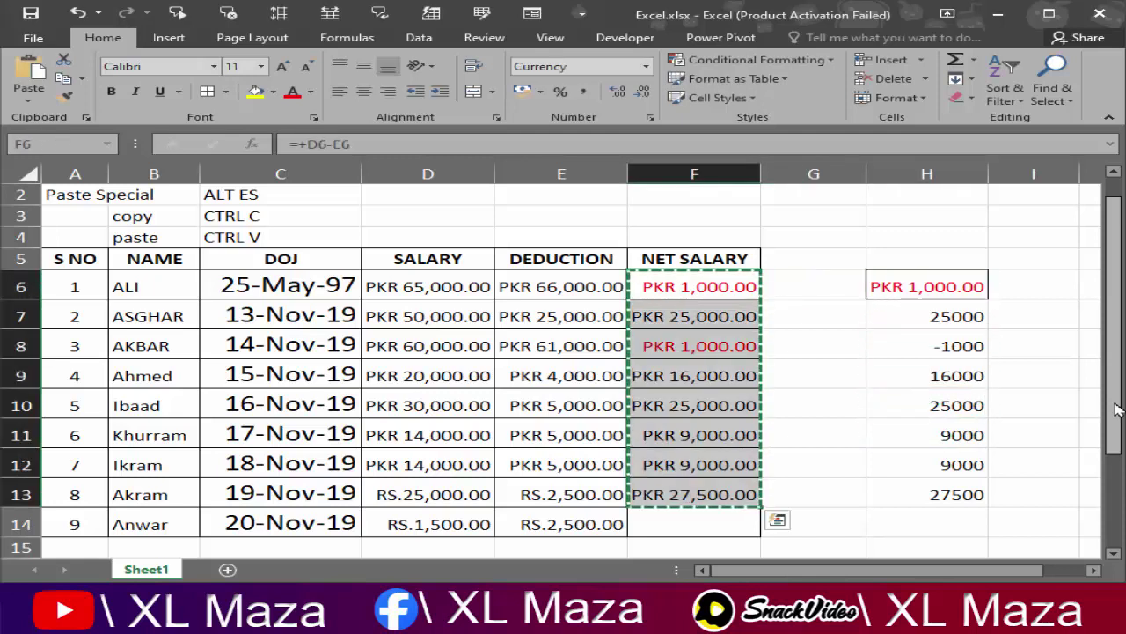
Paste only the formulas from F6:F13 into I6:I13, then open I6 to view its formula.
key("Right")
key("Right")
key("Right")
key("Right")
key("Left")
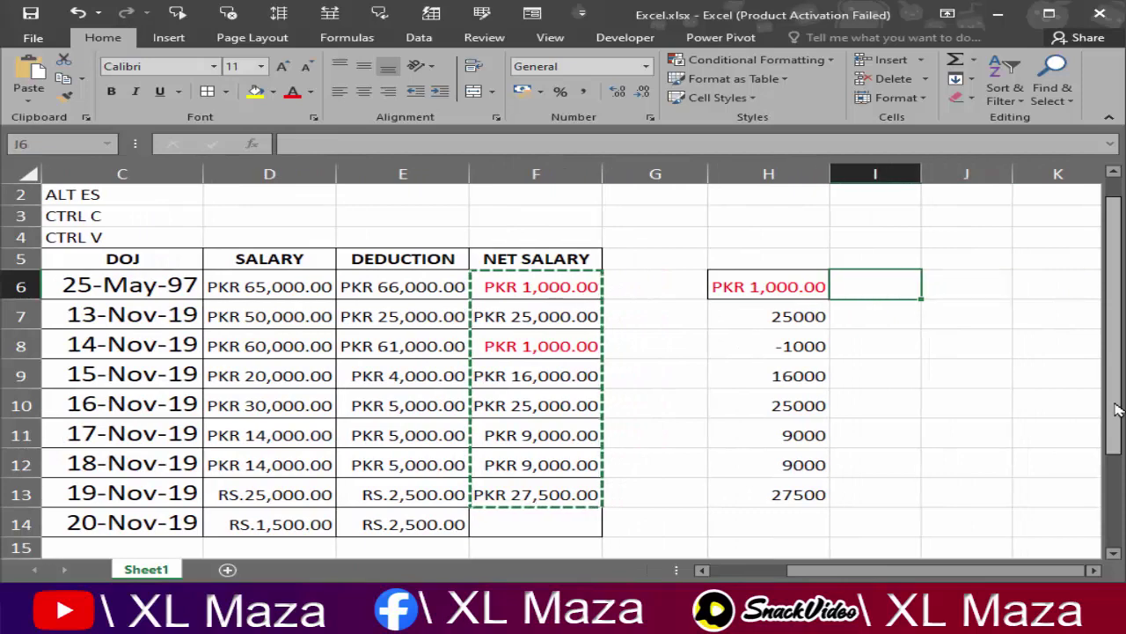
key("alt+e")
key("s")
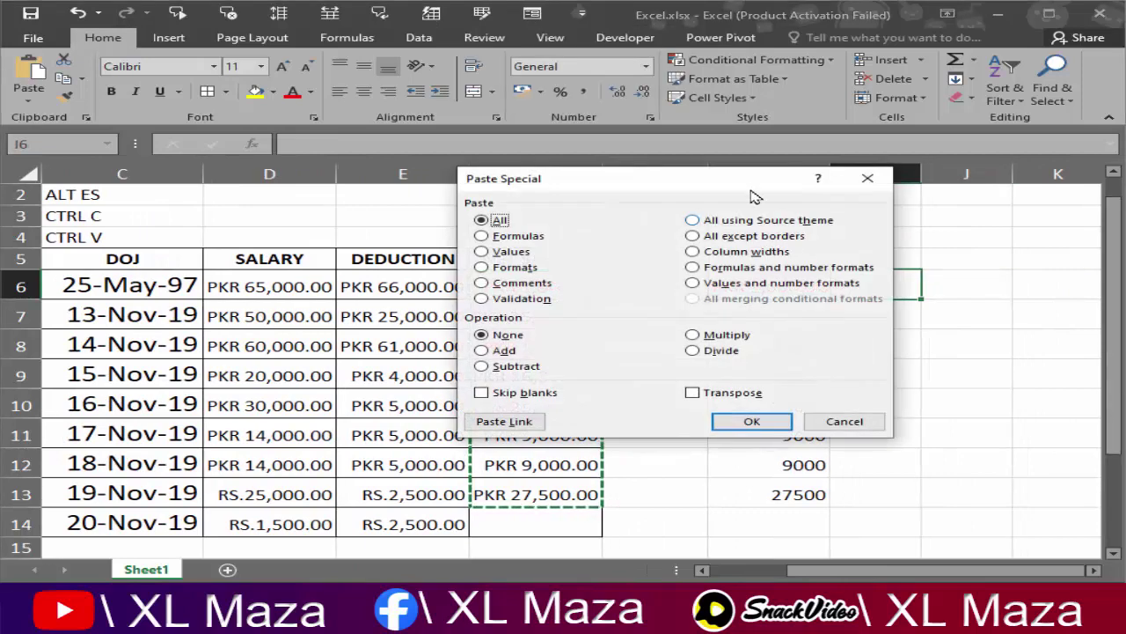
left_click_drag(748, 191, 519, 224)
left_click(256, 267)
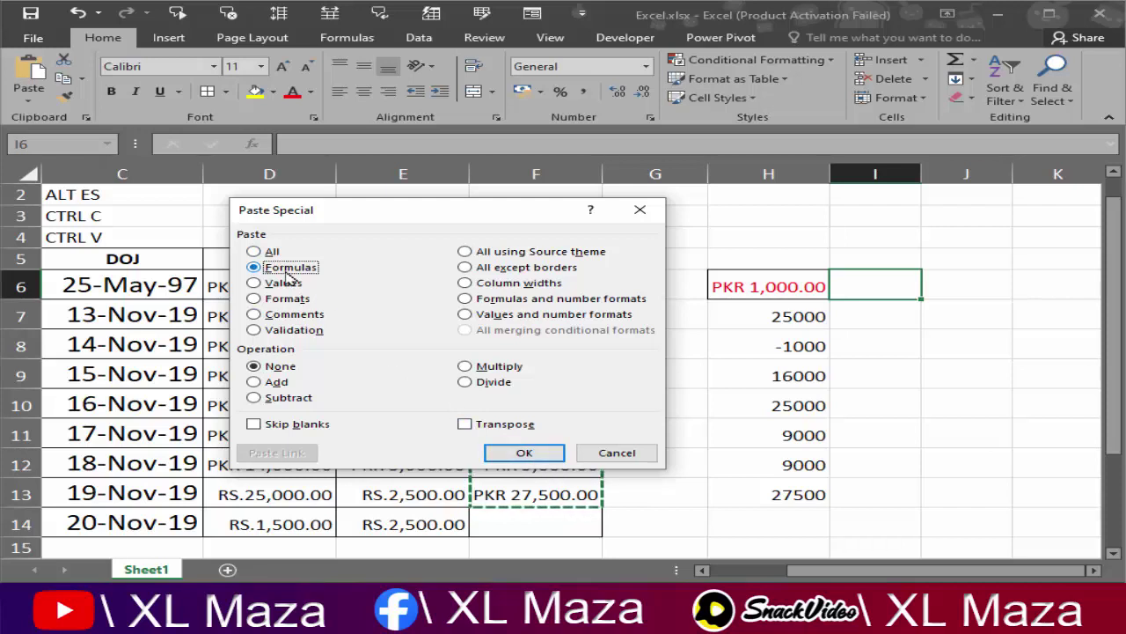
left_click(513, 461)
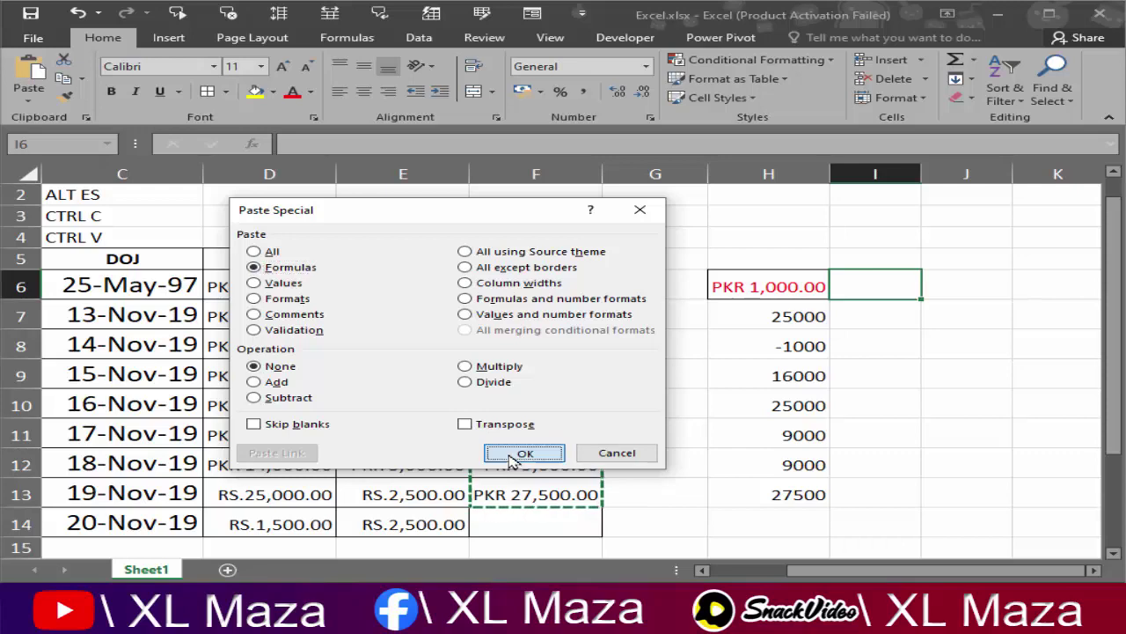
key("Down")
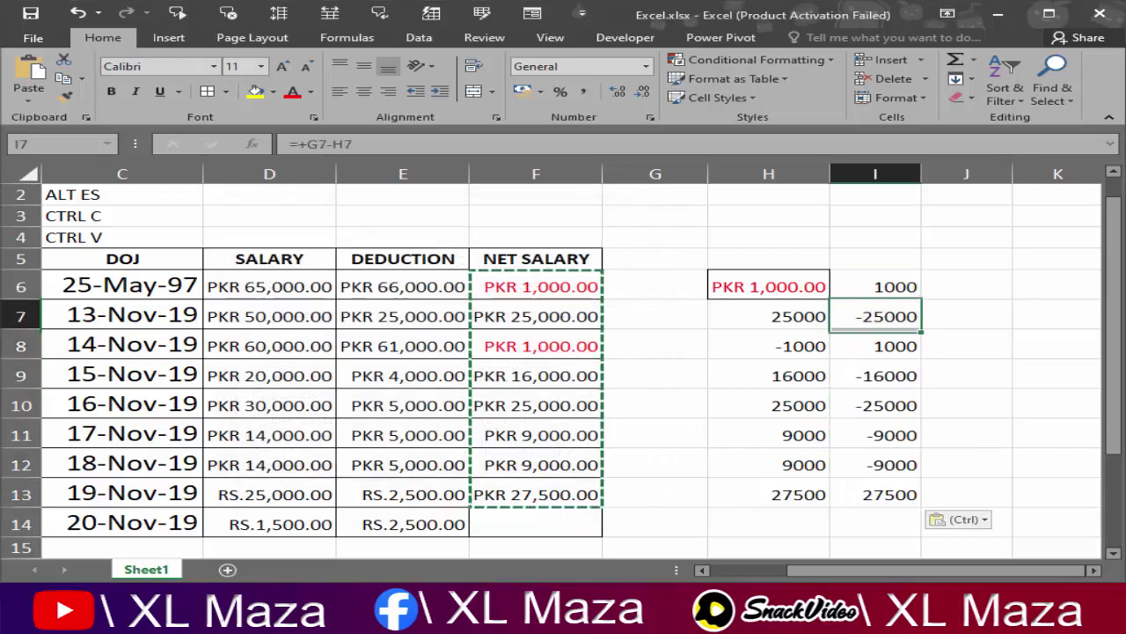
key("Up")
key("F2")
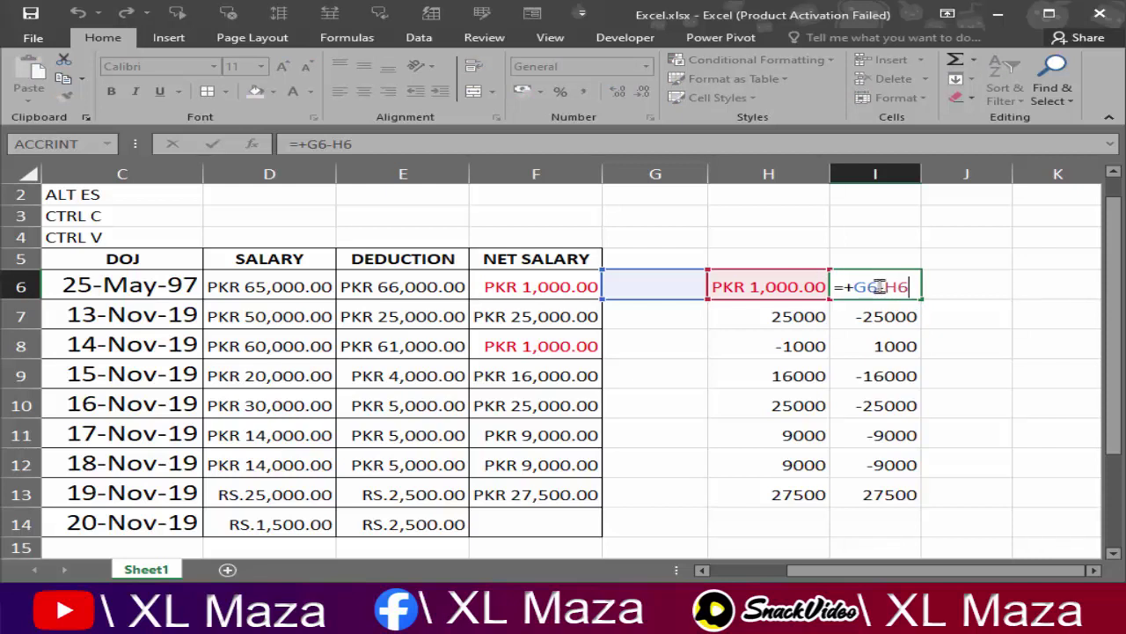
Compare the pasted formula in I6 against the original formula in F6.
key("ctrl+Return")
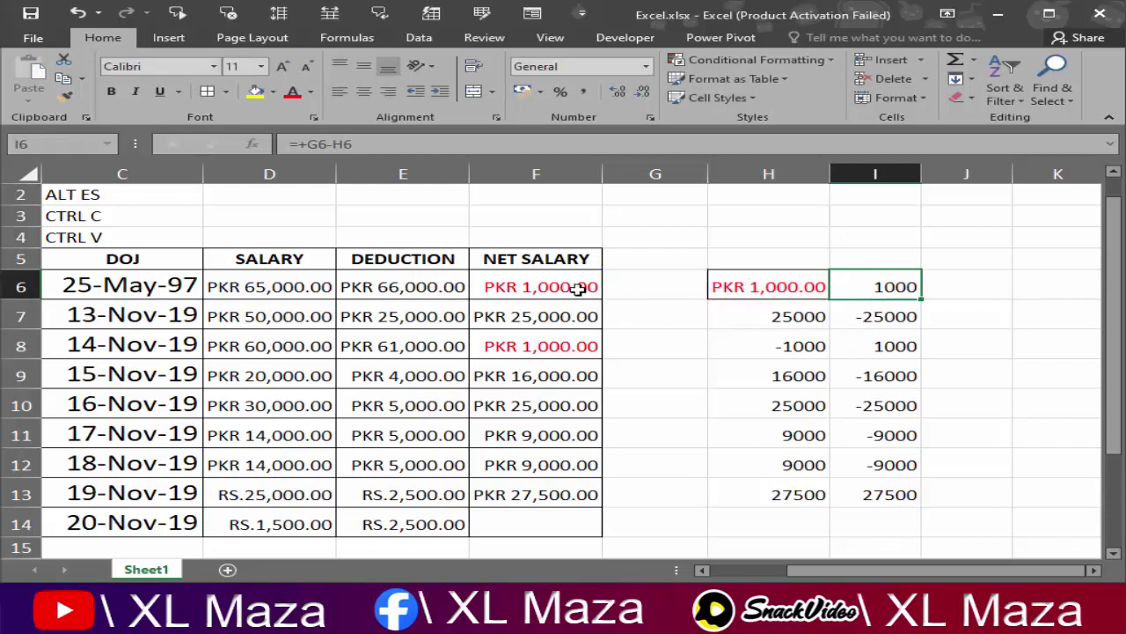
double_click(577, 288)
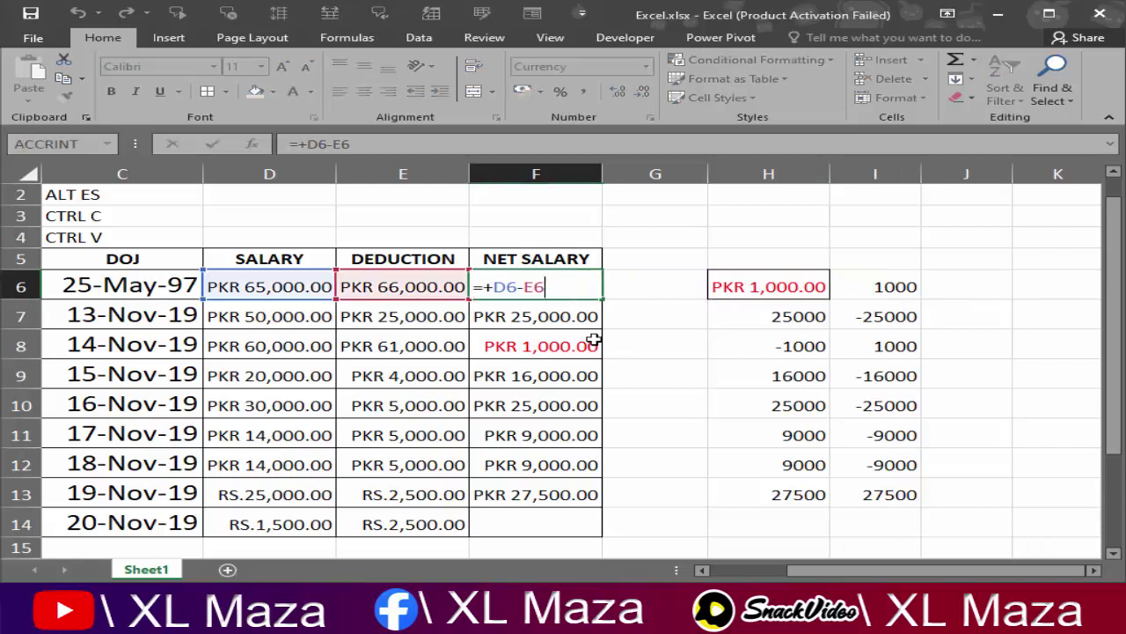
key("ctrl+Return")
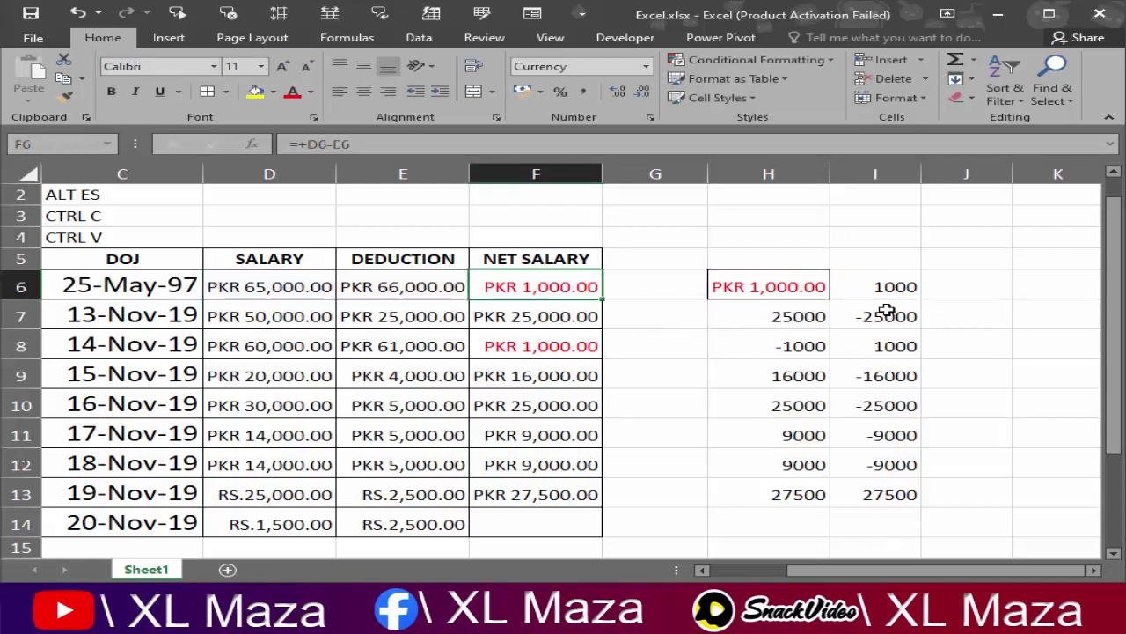
left_click(898, 288)
key("F2")
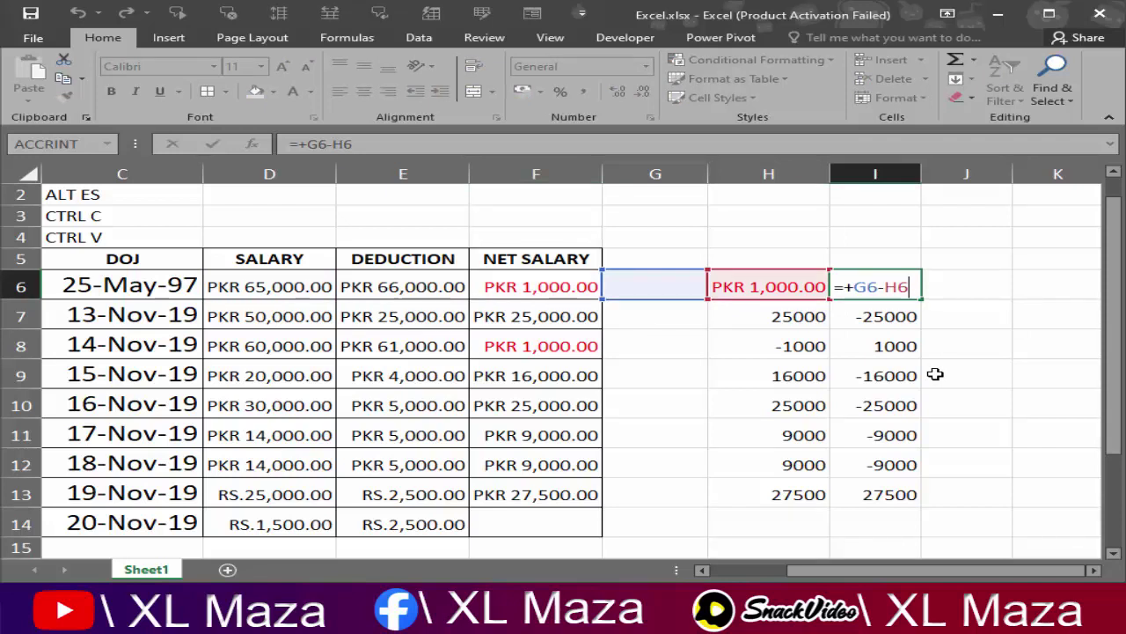
key("ctrl+Return")
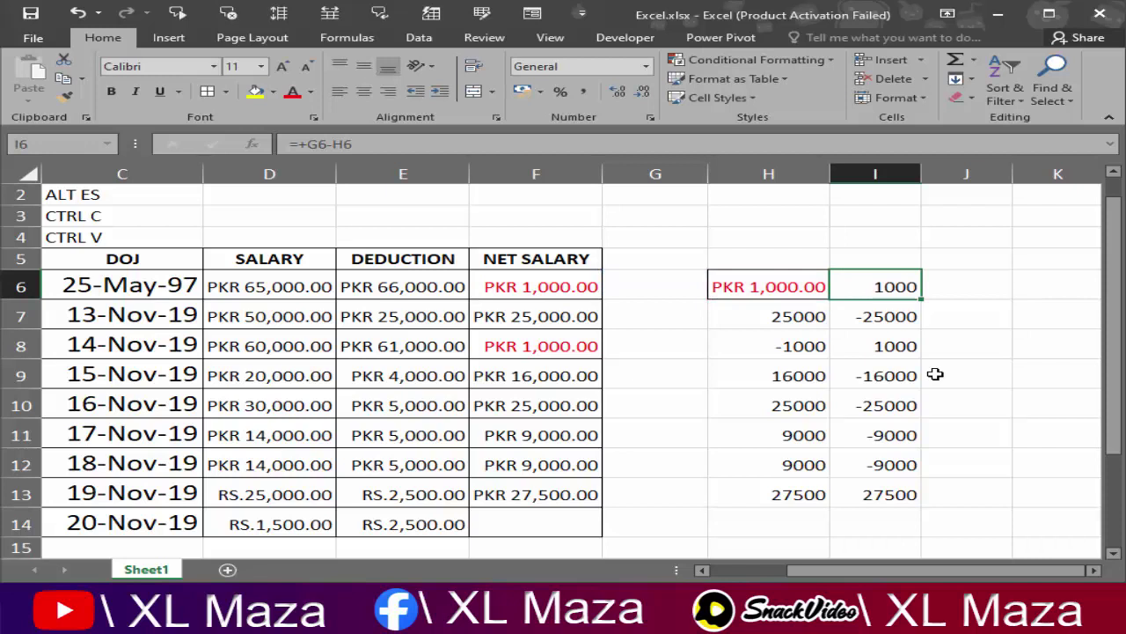
Enter the column headings 'Values' in H5 and 'Formula' in I5.
key("Up")
key("Left")
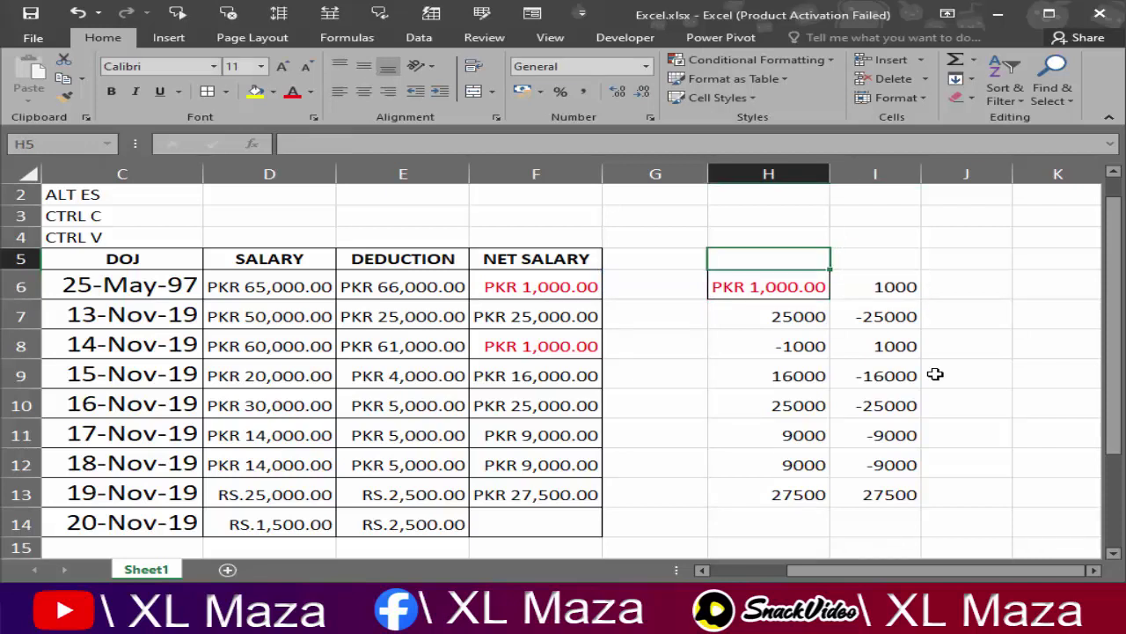
type("Values")
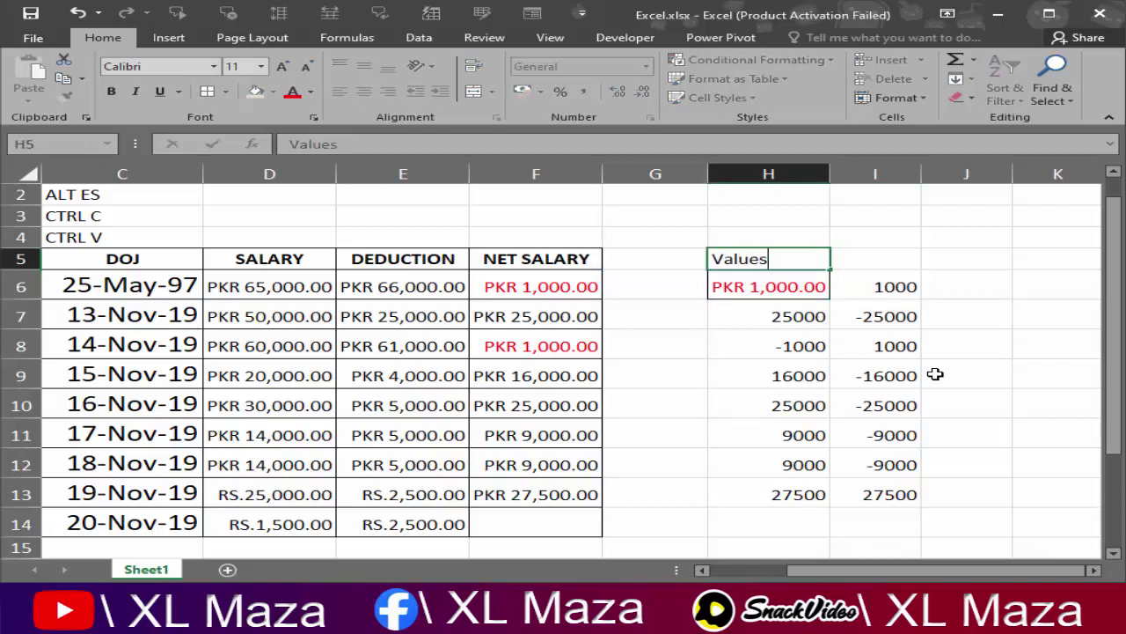
key("Tab")
type("For")
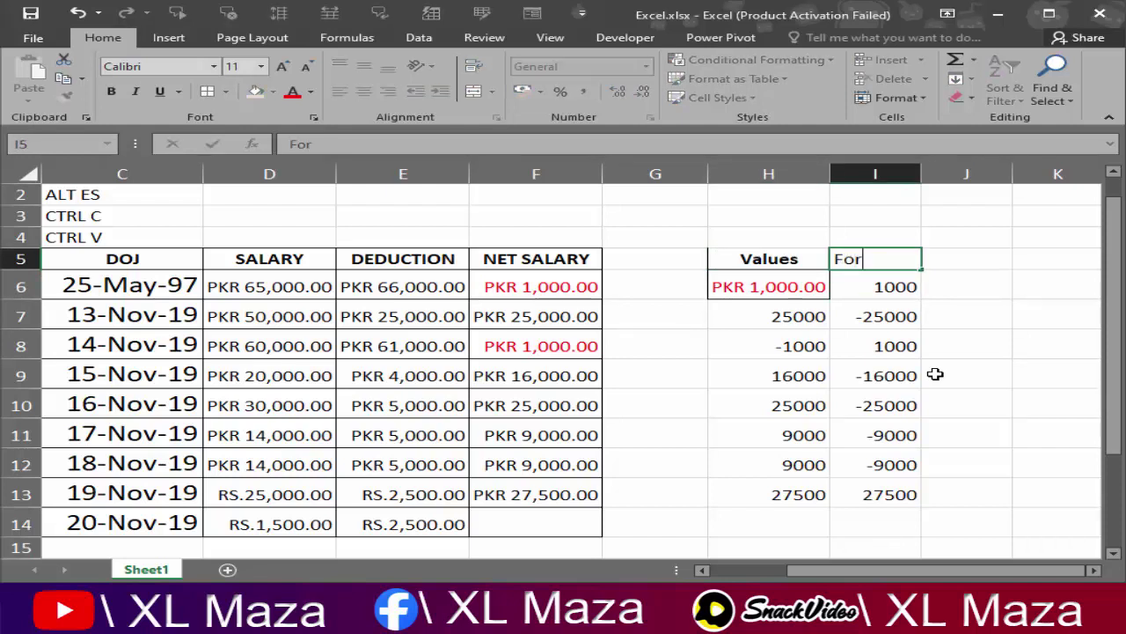
key("Tab")
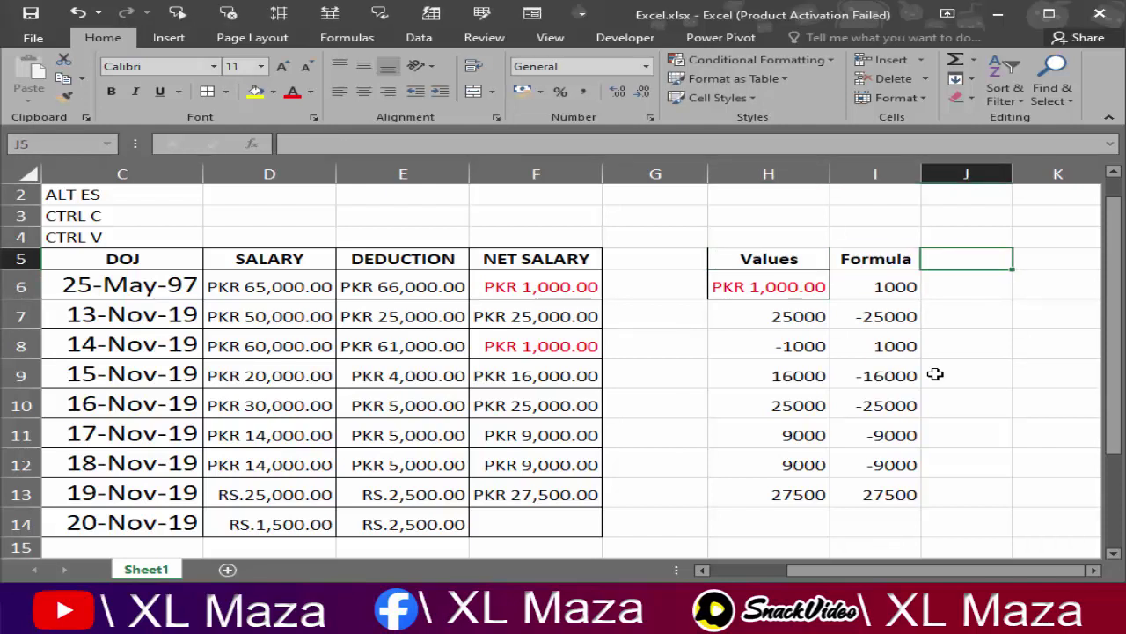
key("Left")
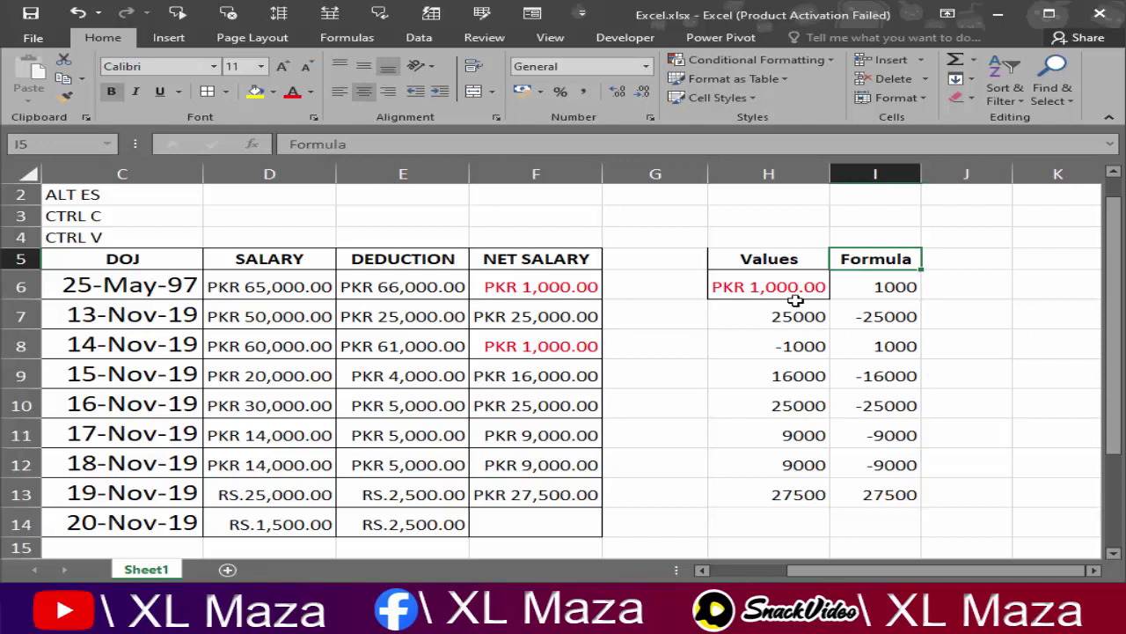
Copy F6:F13 and paste only its formats into J6:J13 with Paste Special.
left_click(815, 286)
key("Left")
key("Left")
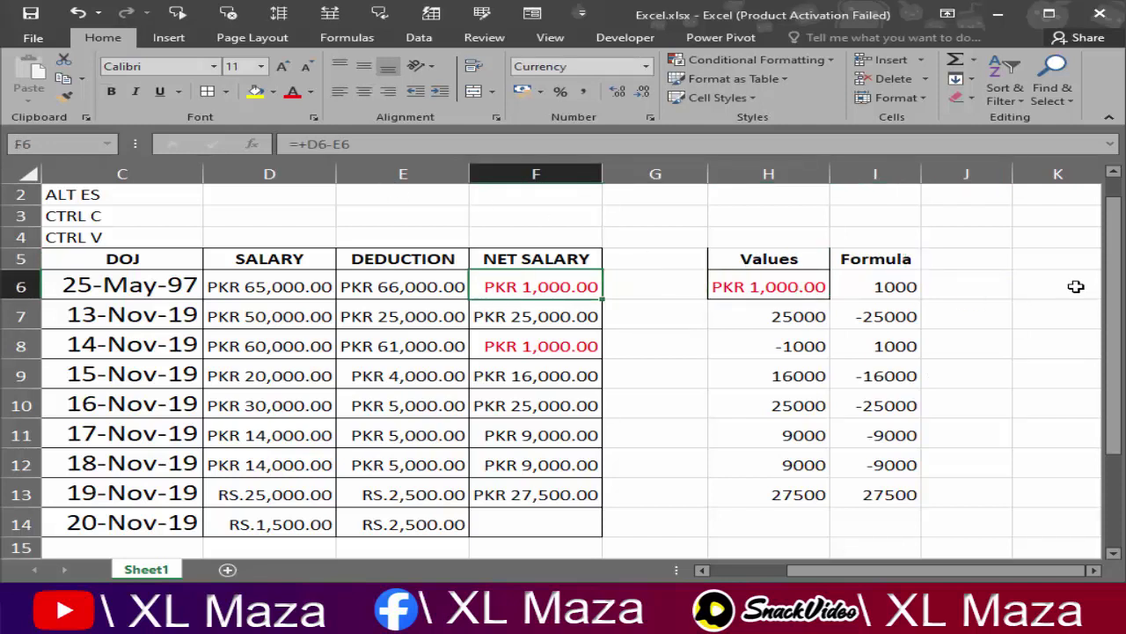
key("ctrl+shift+Down")
key("ctrl+c")
key("Right")
key("Right")
key("Right")
key("Right")
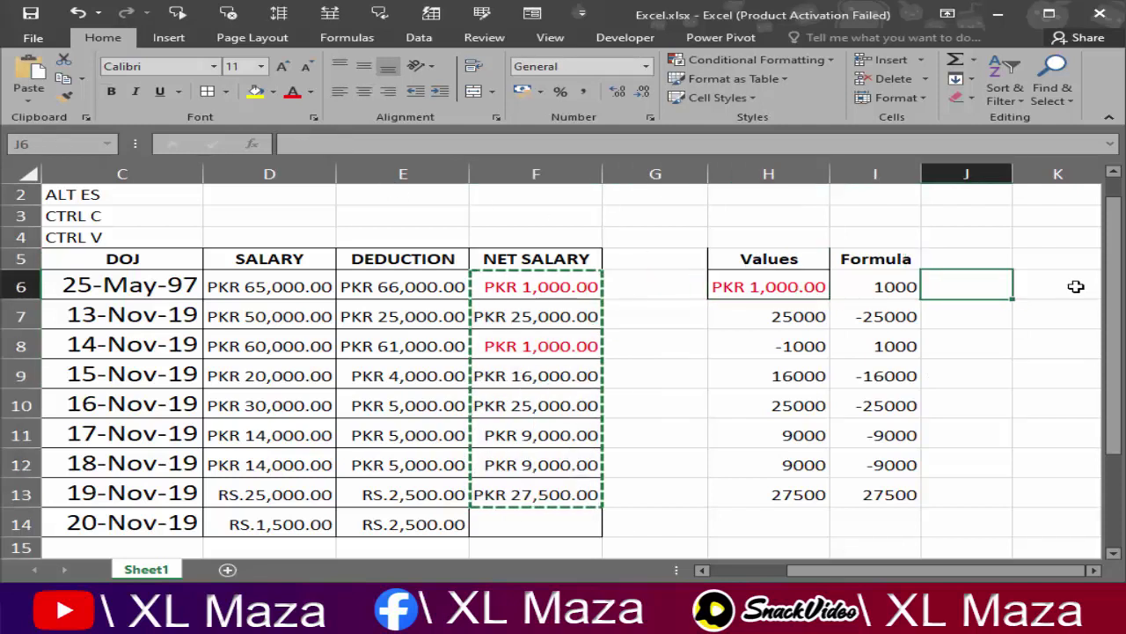
key("alt+e")
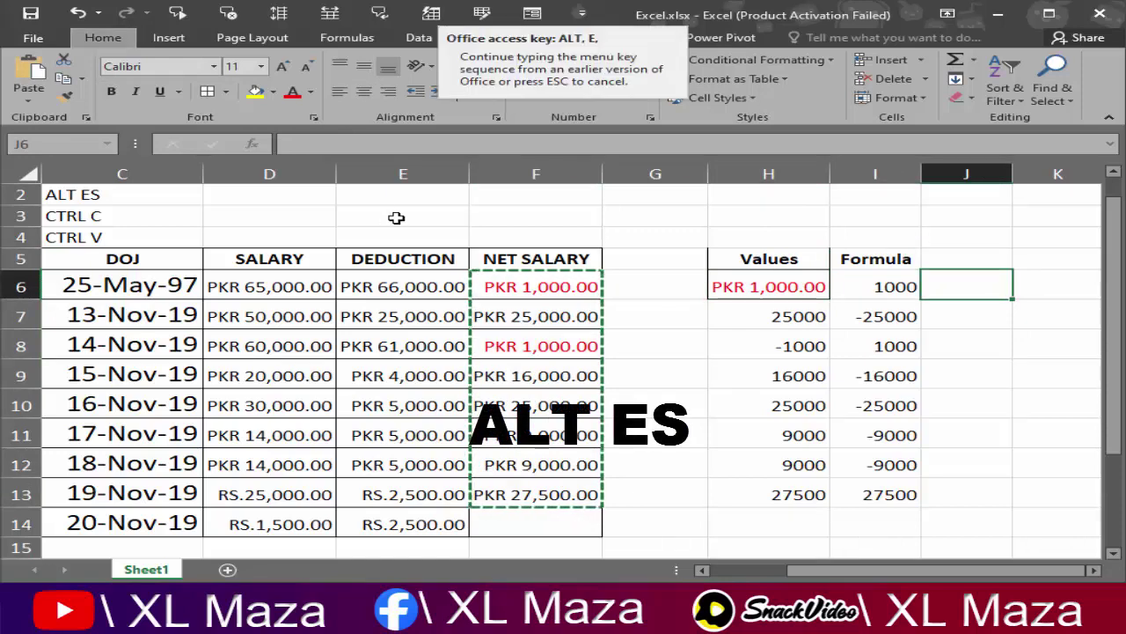
key("s")
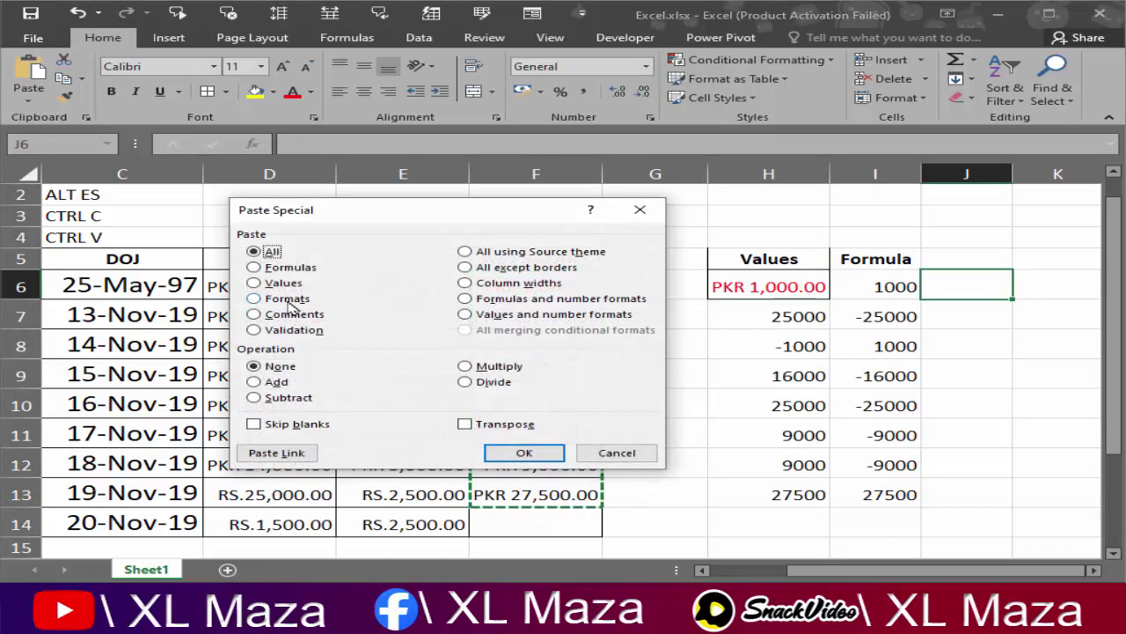
left_click(289, 300)
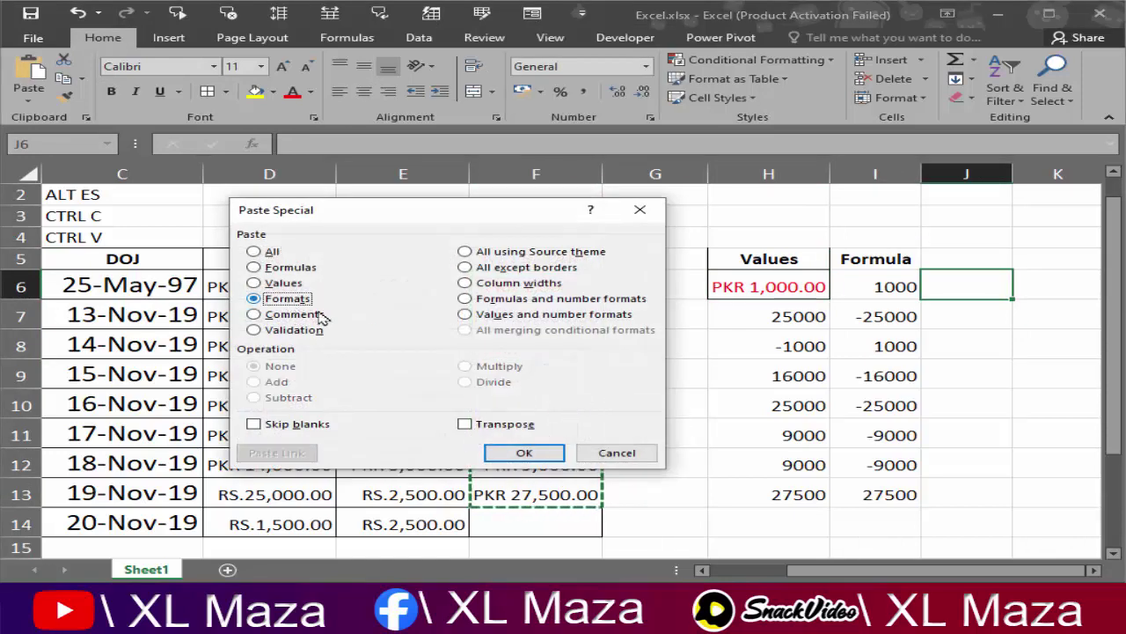
left_click(525, 453)
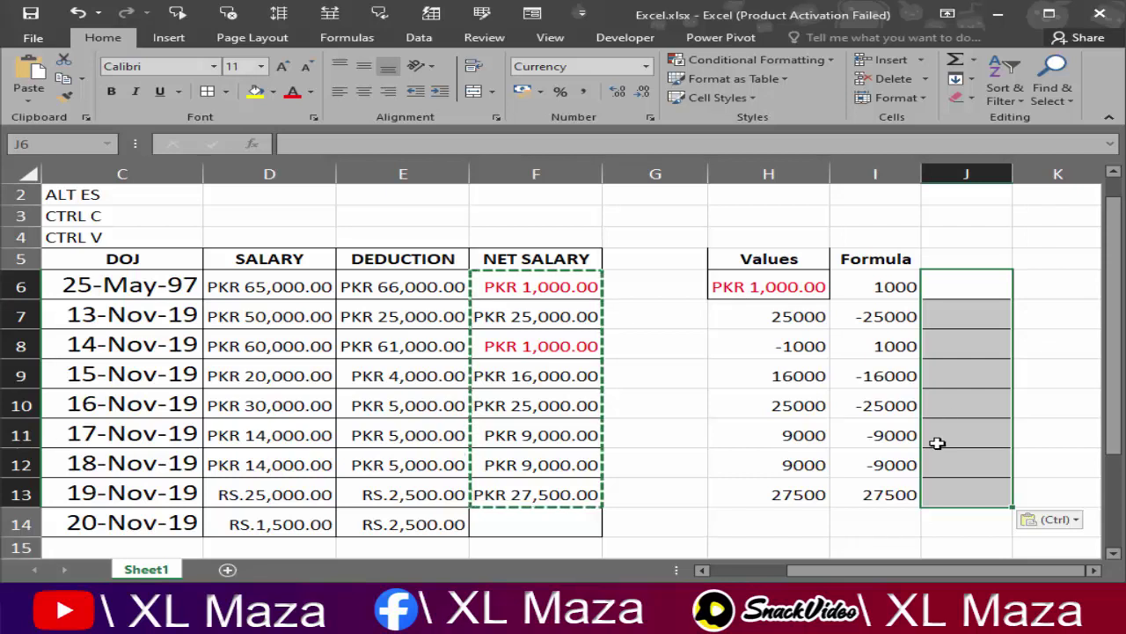
Enter test amounts 100050, 500, 500 and -1500 into J6:J9 to view the PKR format.
key("Left")
key("Left")
key("Left")
key("Right")
key("Right")
key("Right")
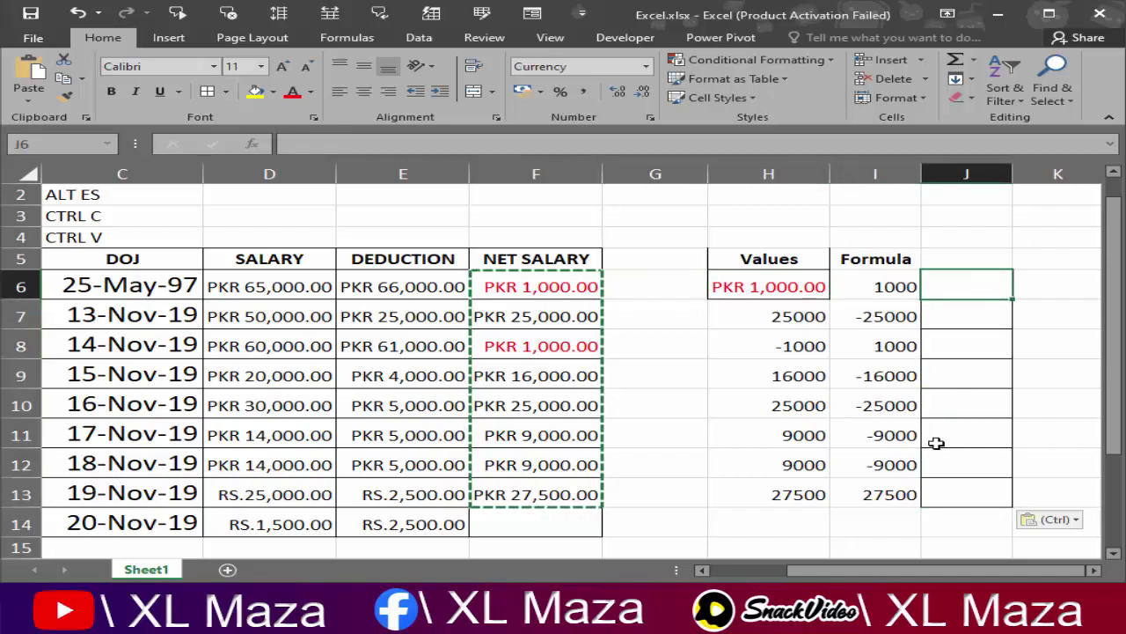
key("Left")
key("Left")
key("Left")
key("Left")
key("Right")
key("Right")
key("Right")
key("Right")
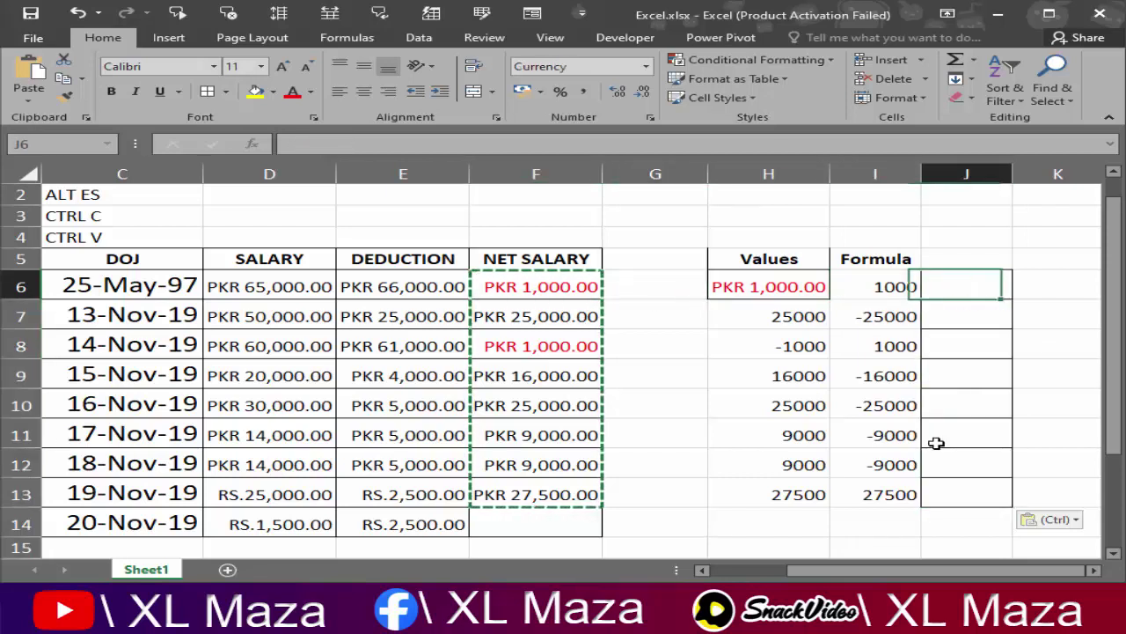
type("100050")
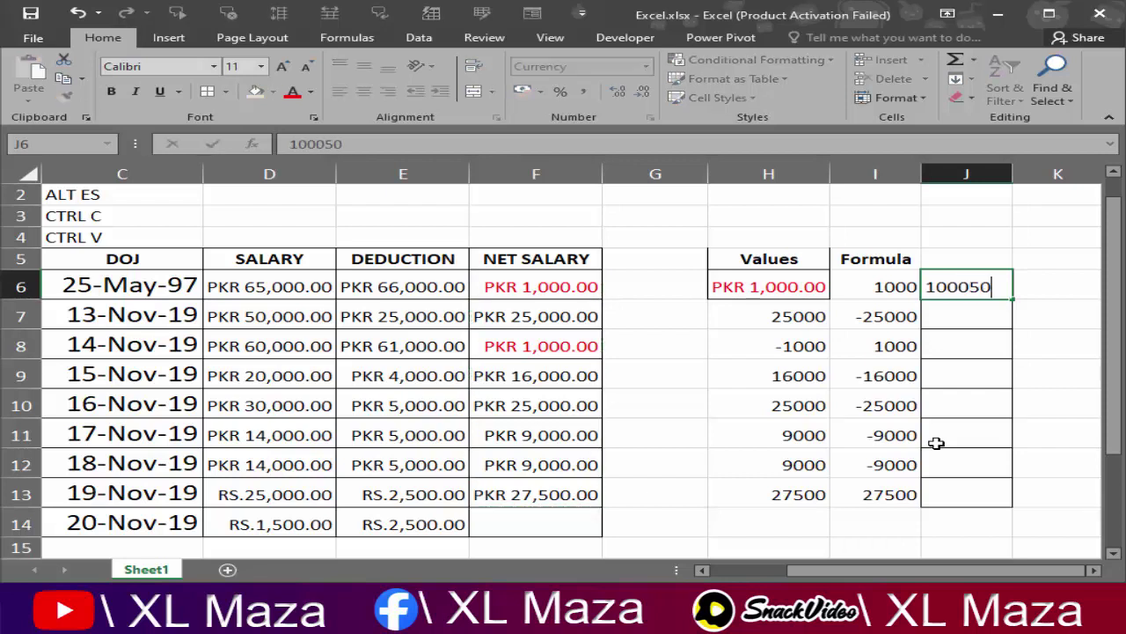
key("Return")
type("5")
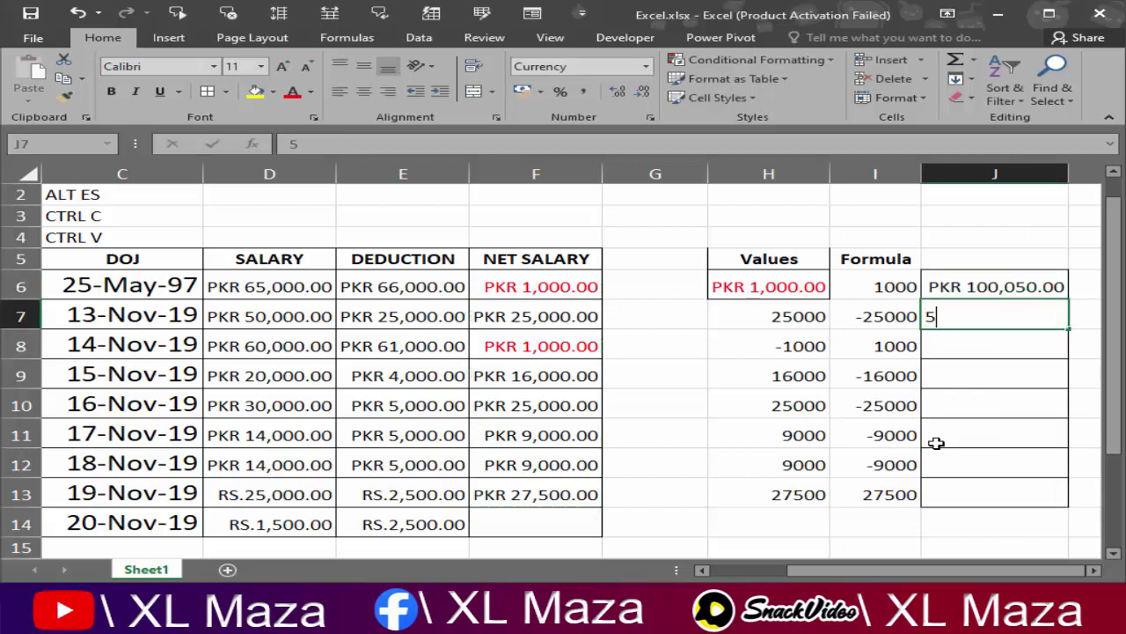
type("00")
key("Return")
type("500")
key("Return")
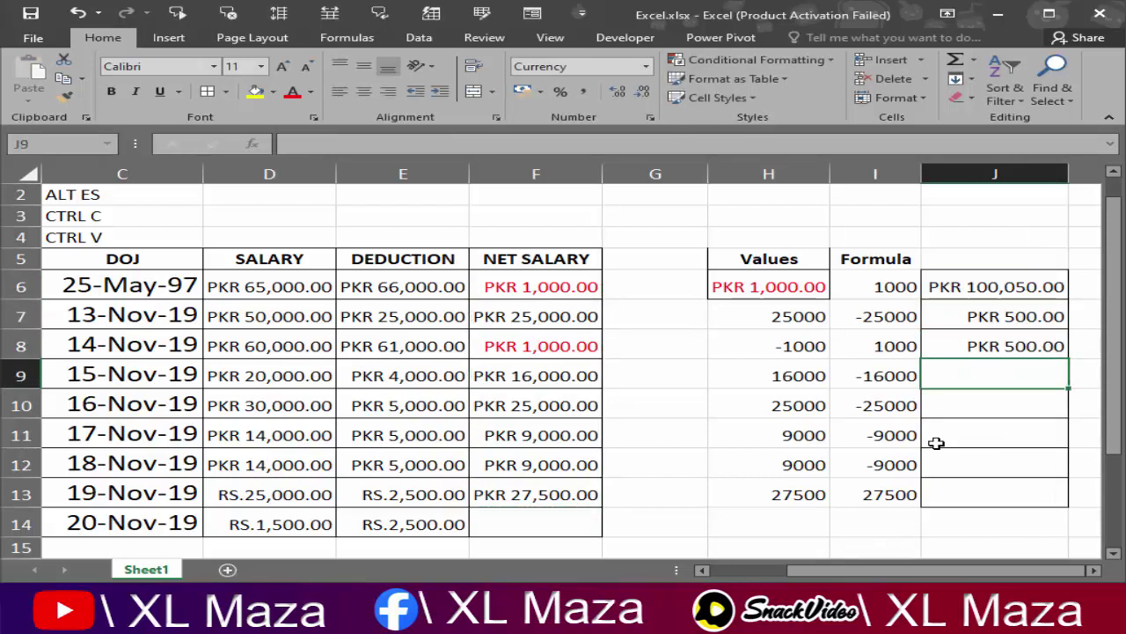
type("-")
type("0")
key("Return")
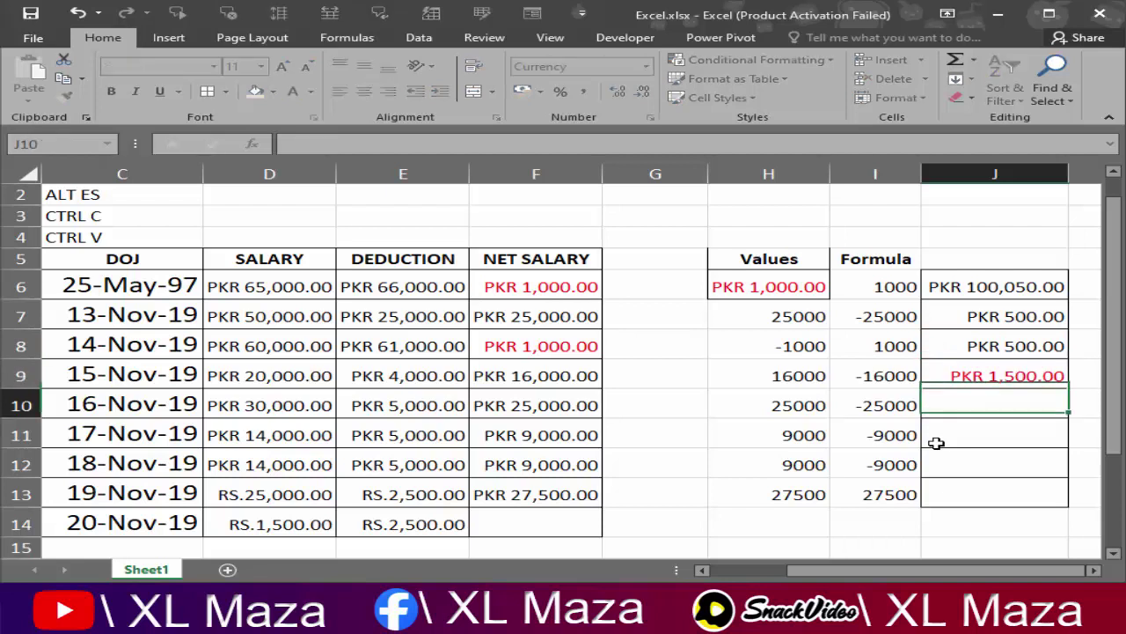
Clear the test amounts from J6:J9 and return to the top of the sheet.
key("Up")
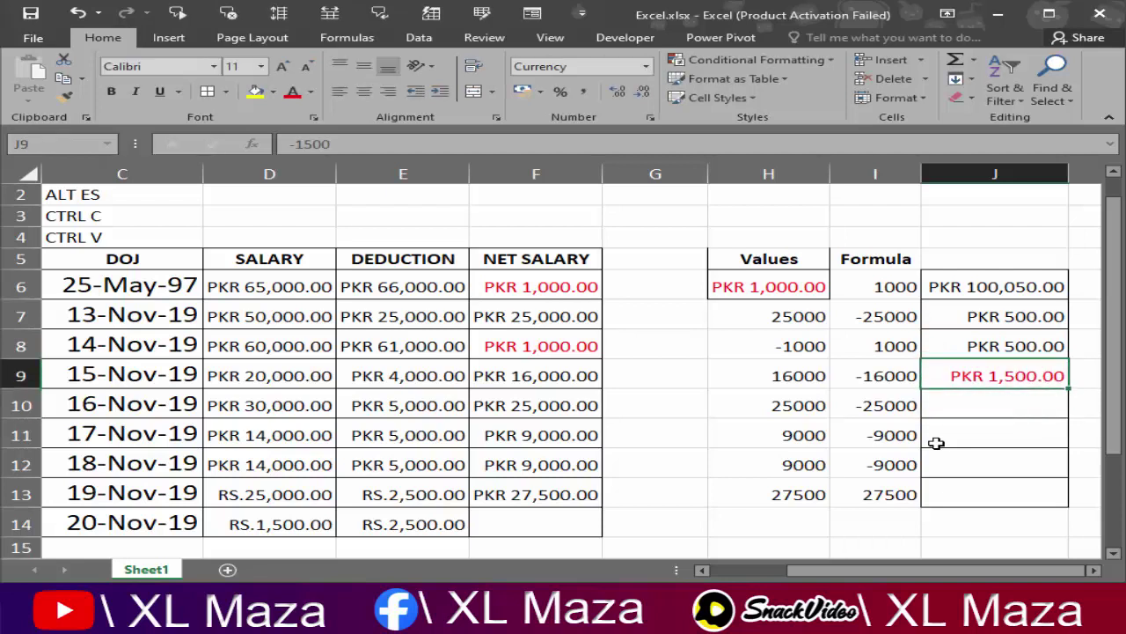
key("Up")
key("Up")
key("Up")
key("ctrl+shift+Down")
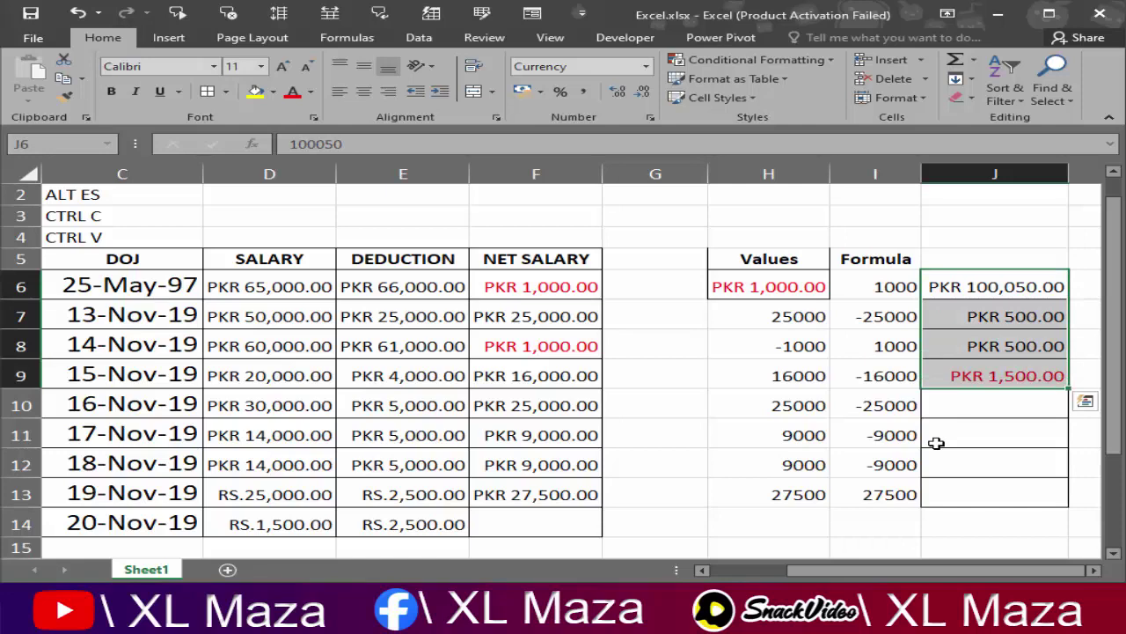
key("Delete")
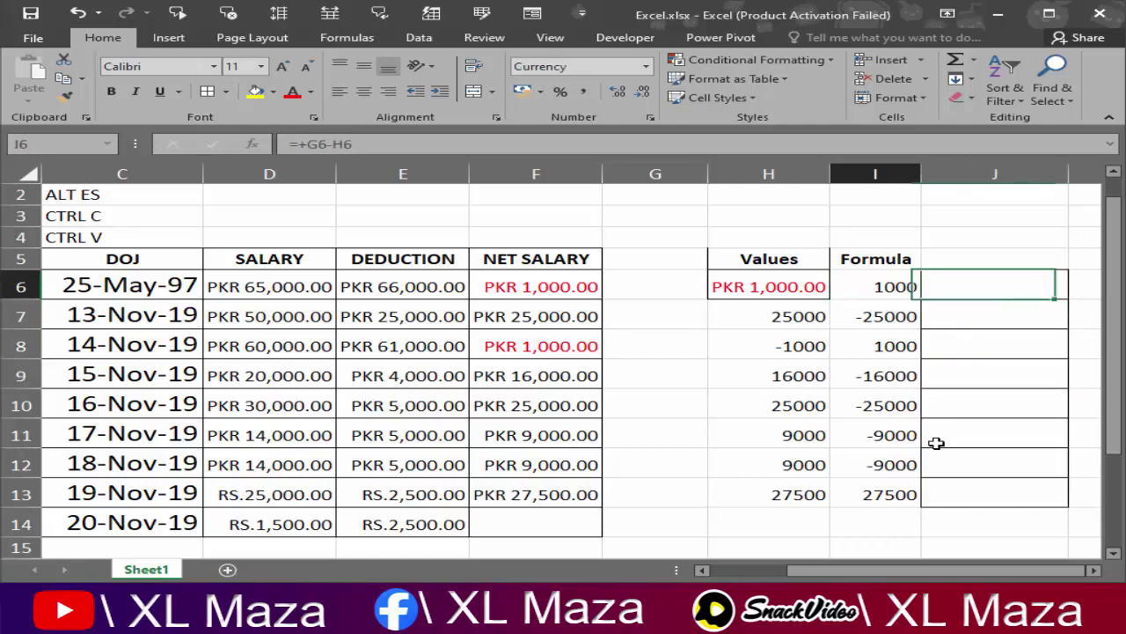
key("Left")
key("Left")
key("Home")
key("Up")
key("Up")
key("Up")
key("Up")
key("Up")
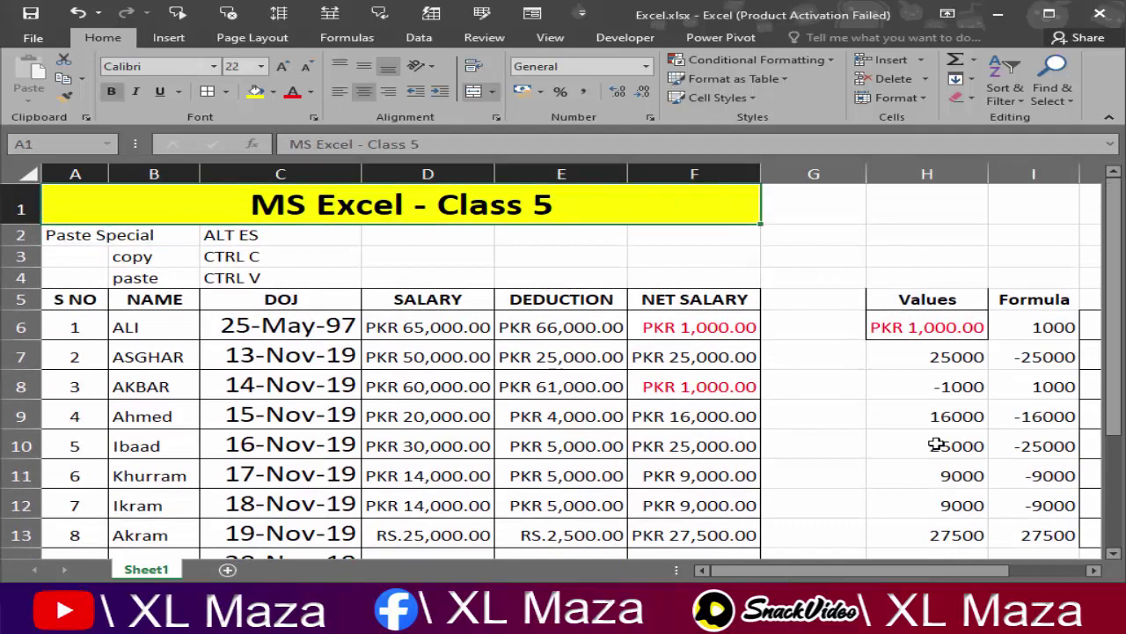
Paste only A1's title formatting onto I1, creating a merged yellow size-22 bold band in I1:N1.
key("ctrl+c")
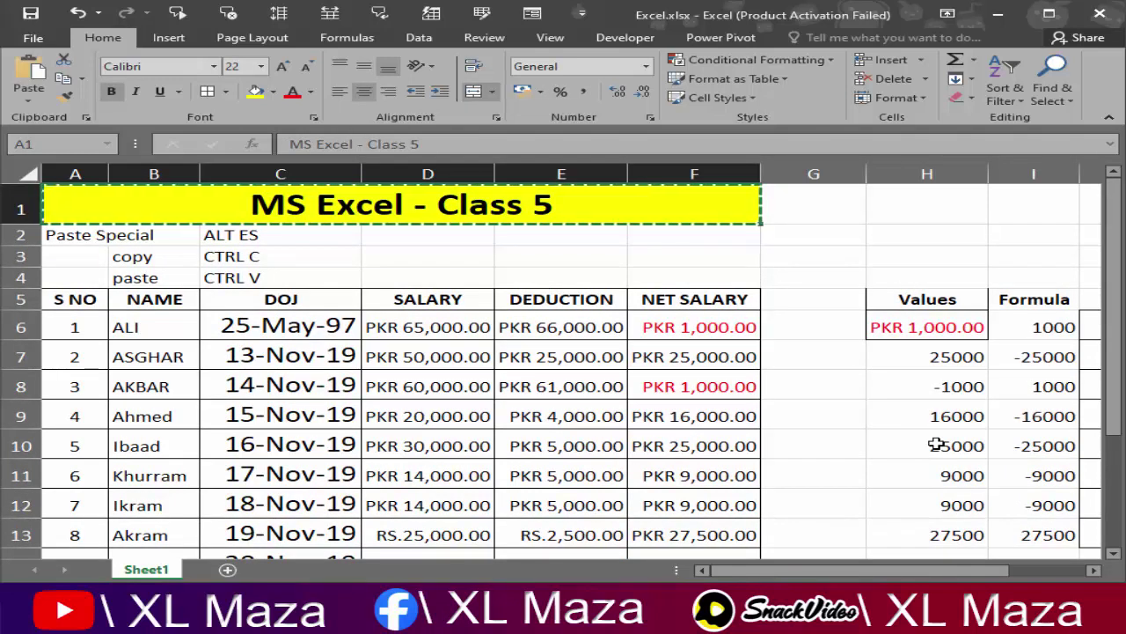
key("Right")
key("Right")
key("Right")
key("Right")
key("Left")
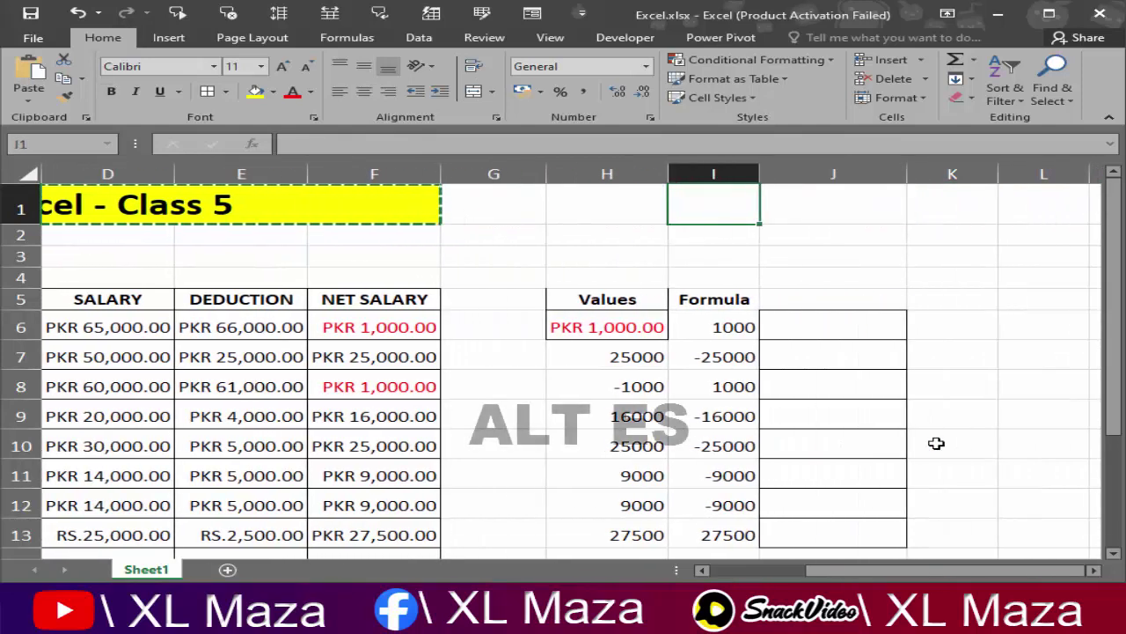
key("alt+e")
key("s")
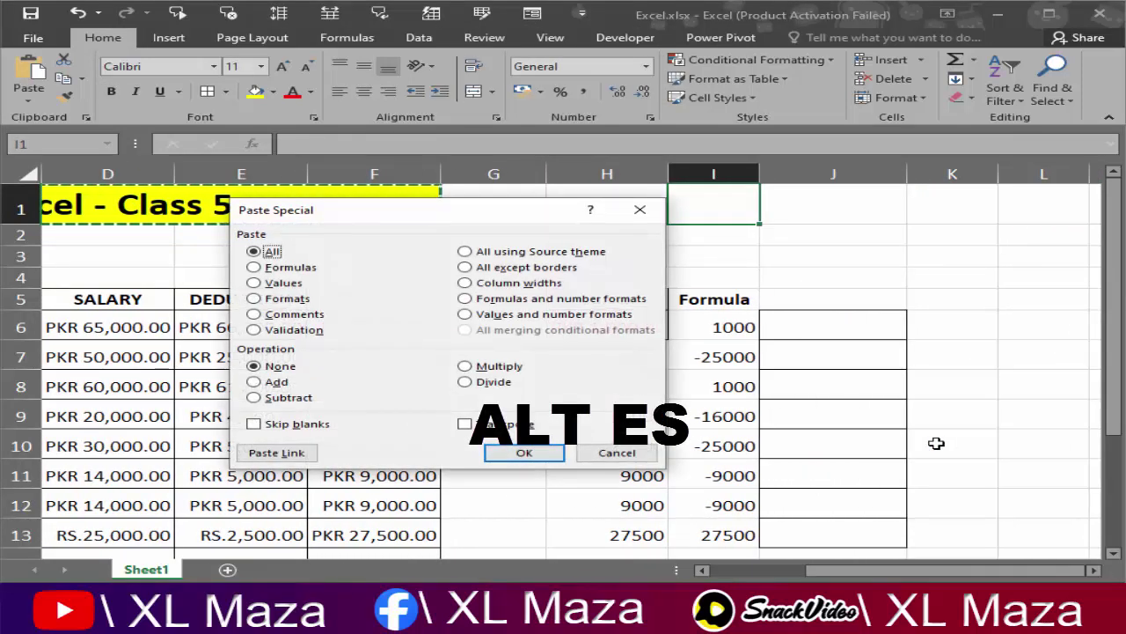
key("Down")
key("Down")
key("Down")
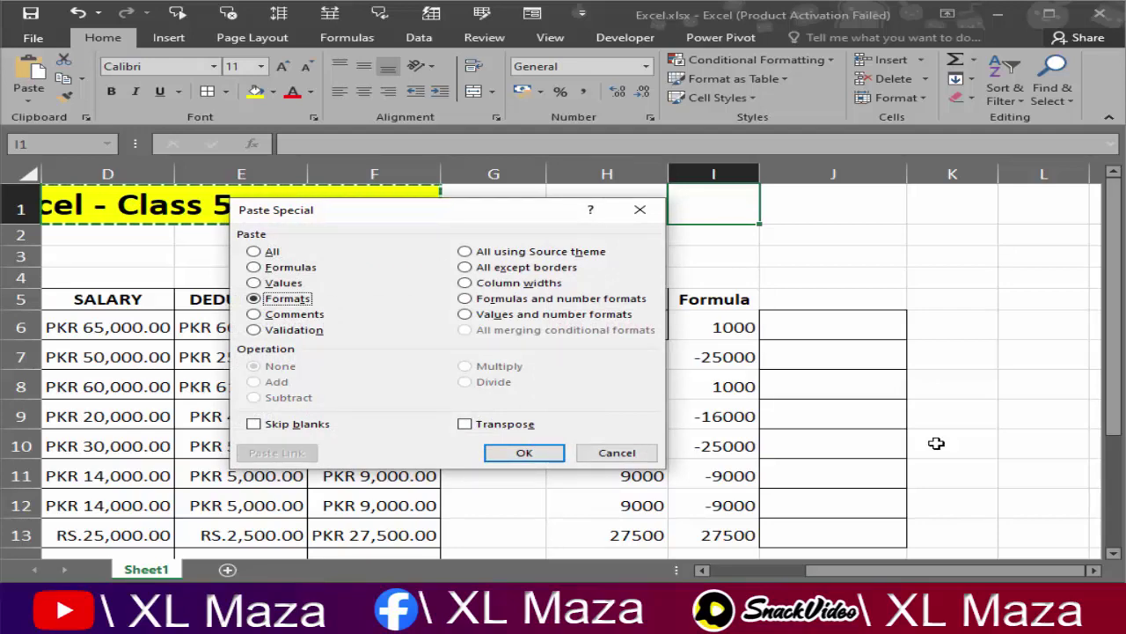
key("Return")
key("ctrl+Home")
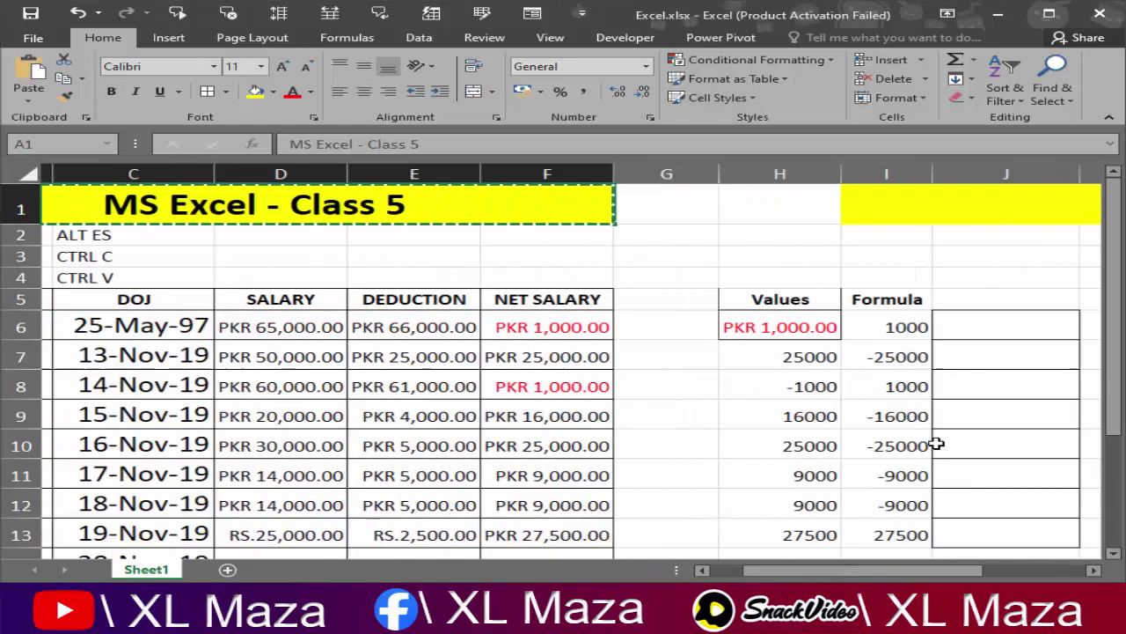
key("Right")
key("Right")
key("Right")
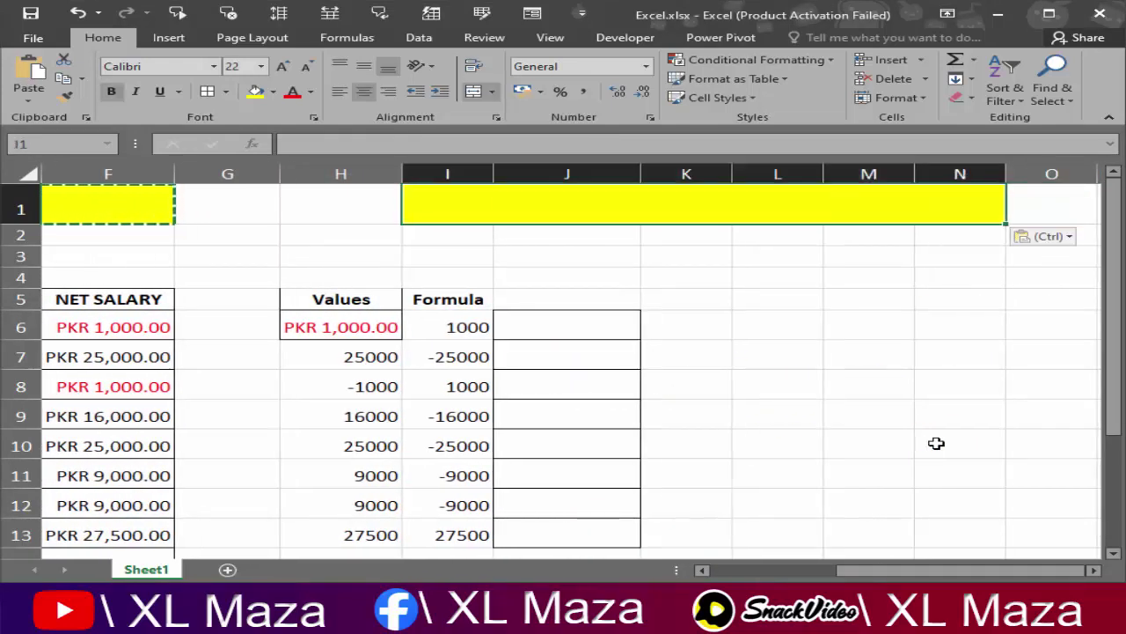
key("Left")
key("Left")
key("Left")
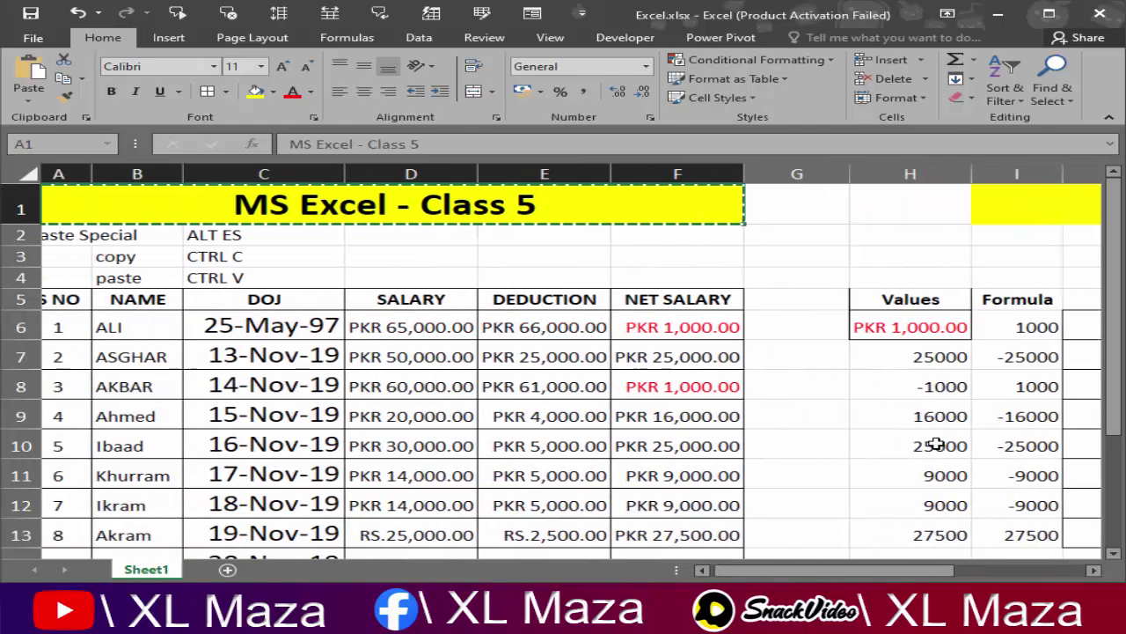
key("Right")
key("Right")
key("Right")
key("ctrl+v")
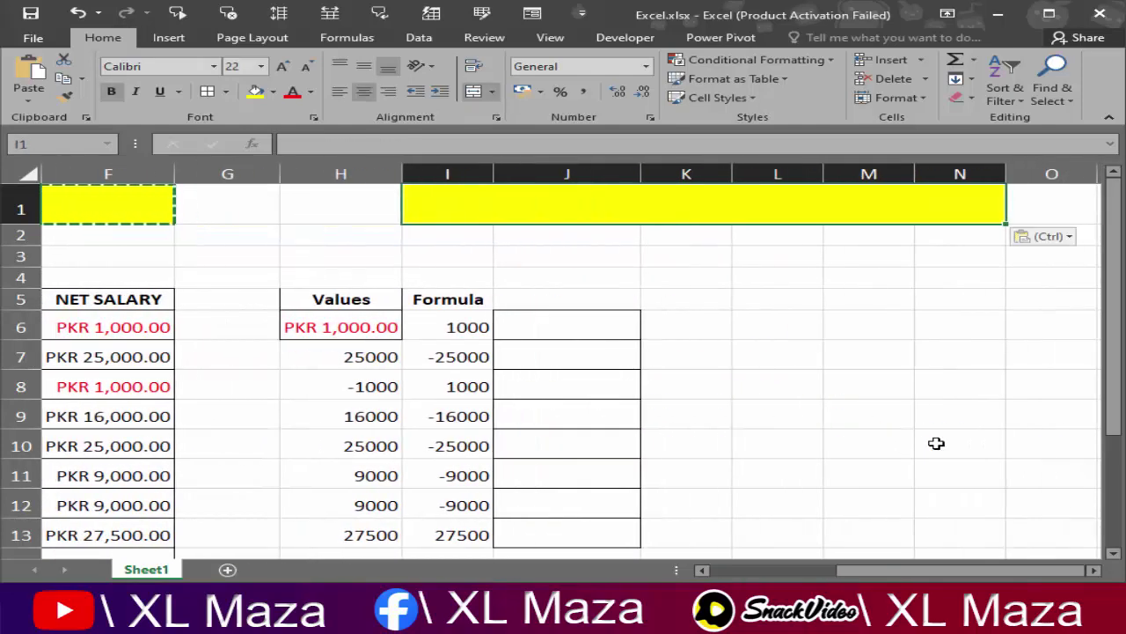
Type a name into the merged I1:N1 band and compare its bold centred style with A1.
type("gohar")
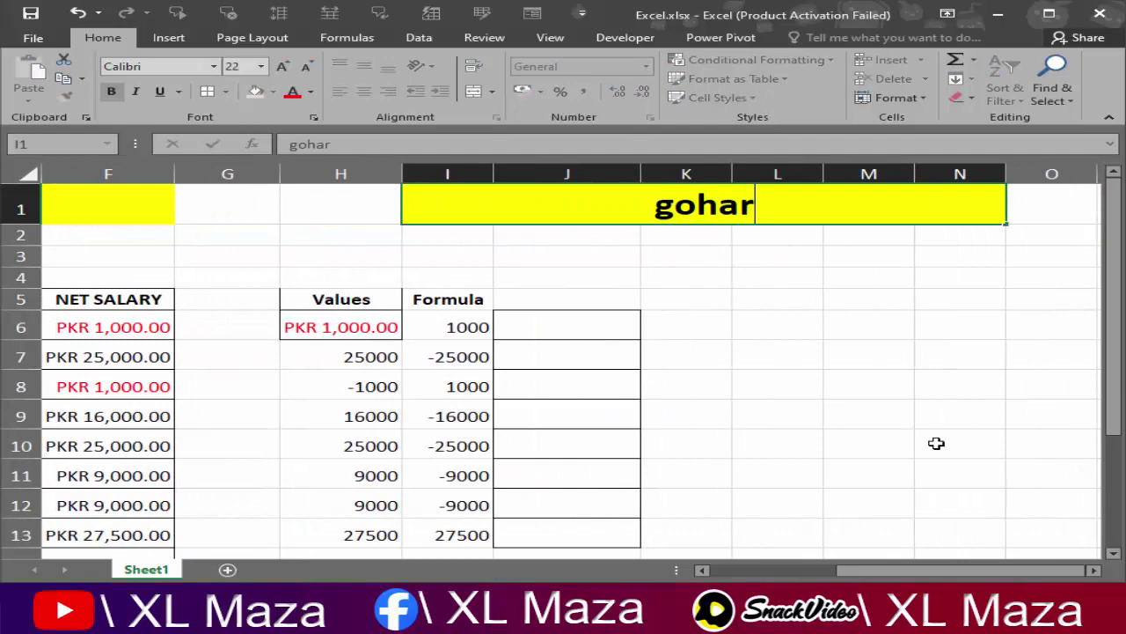
key("Return")
key("Up")
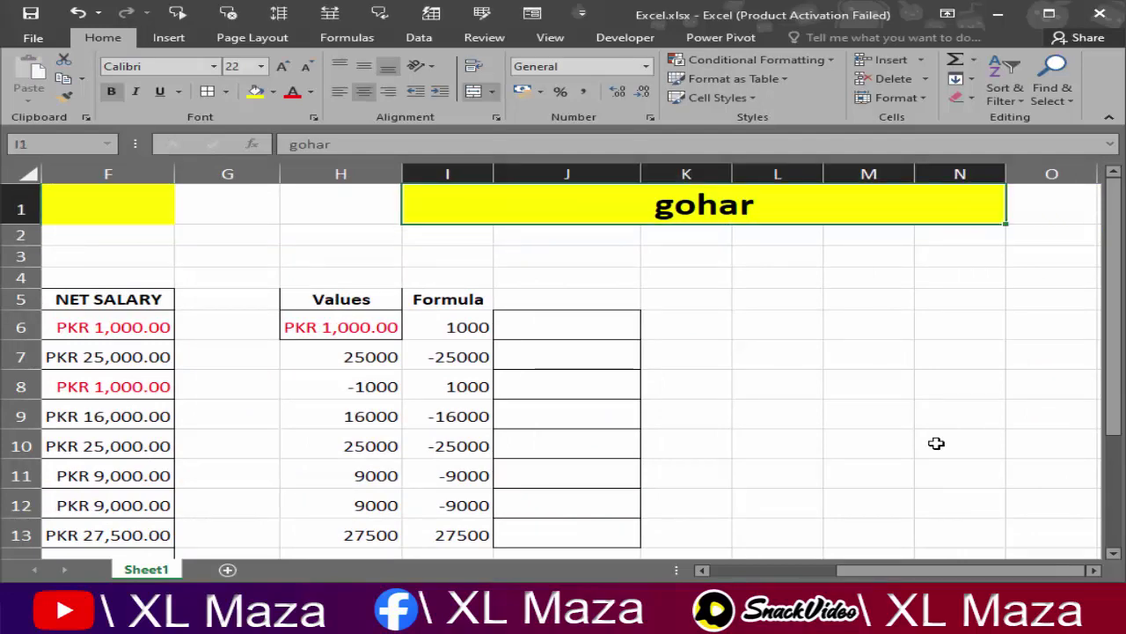
key("Left")
key("Right")
key("Left")
key("Left")
key("Left")
key("Right")
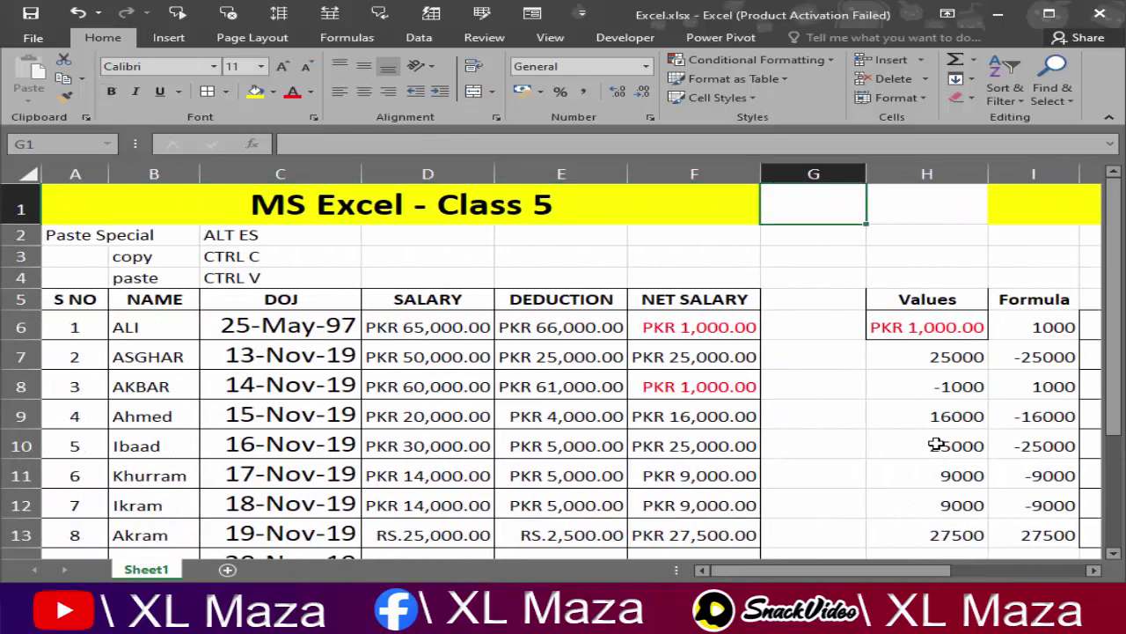
key("Right")
key("Right")
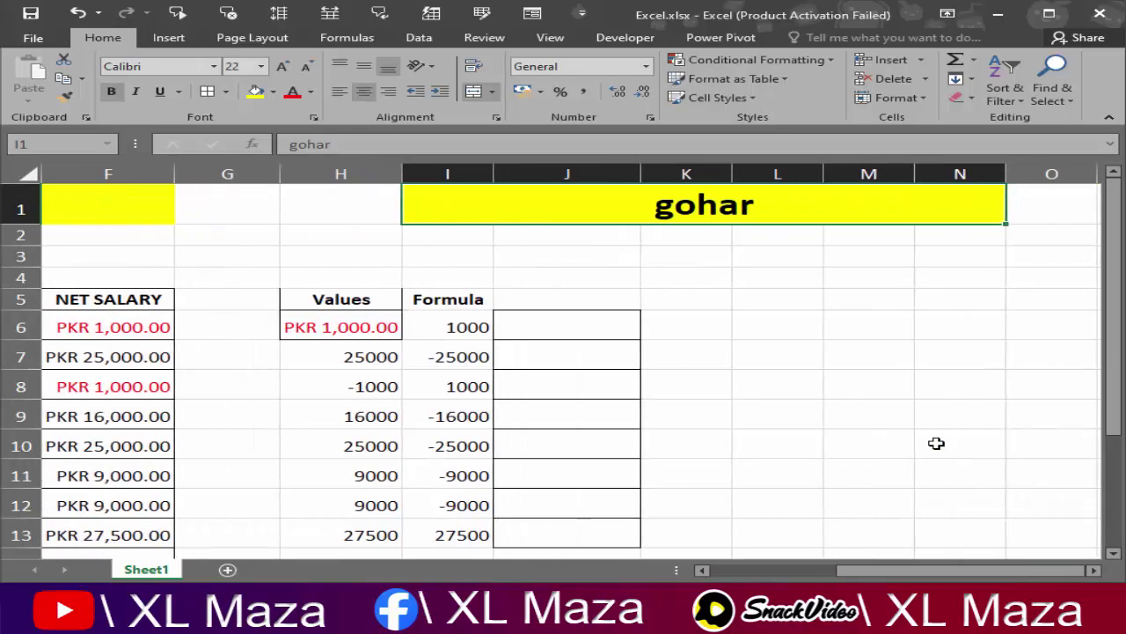
Navigate from the yellow band down to the NET SALARY cell F6.
key("Left")
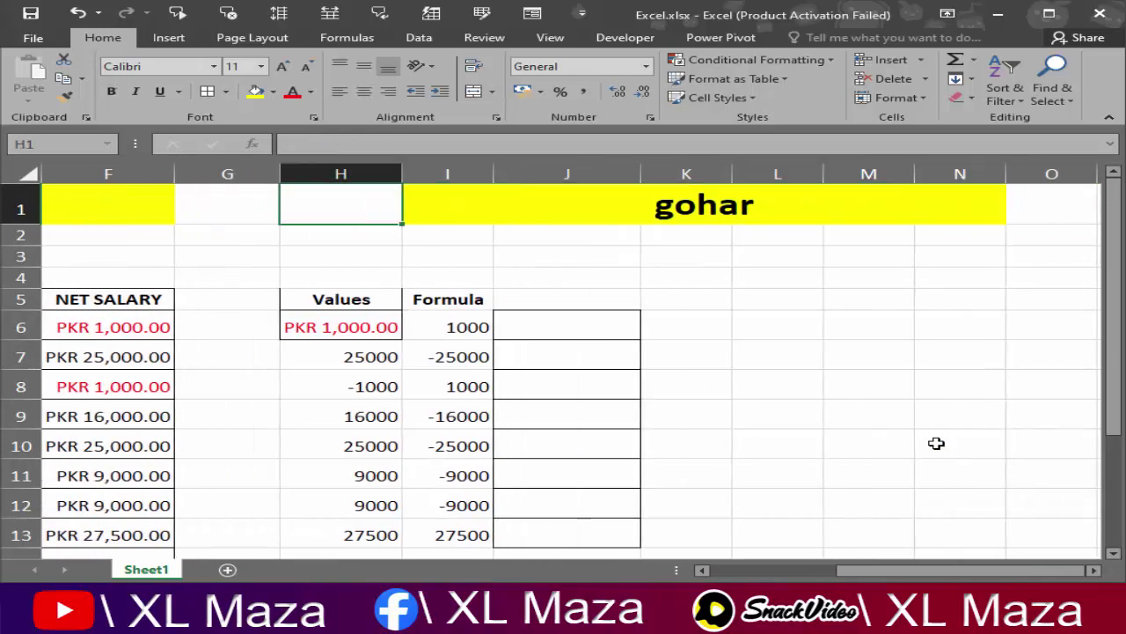
key("Left")
key("Left")
key("Right")
key("Right")
key("Down")
key("Down")
key("Down")
key("Down")
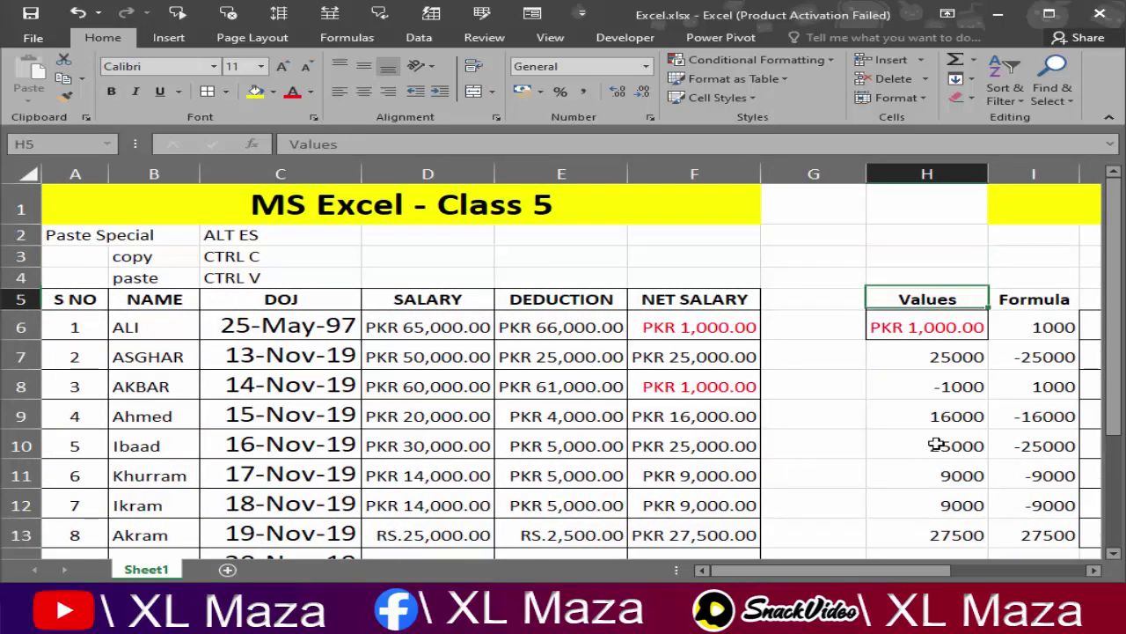
key("Down")
key("Down")
key("Down")
key("Down")
key("Right")
key("Right")
key("Right")
key("Up")
key("Left")
key("Left")
key("Up")
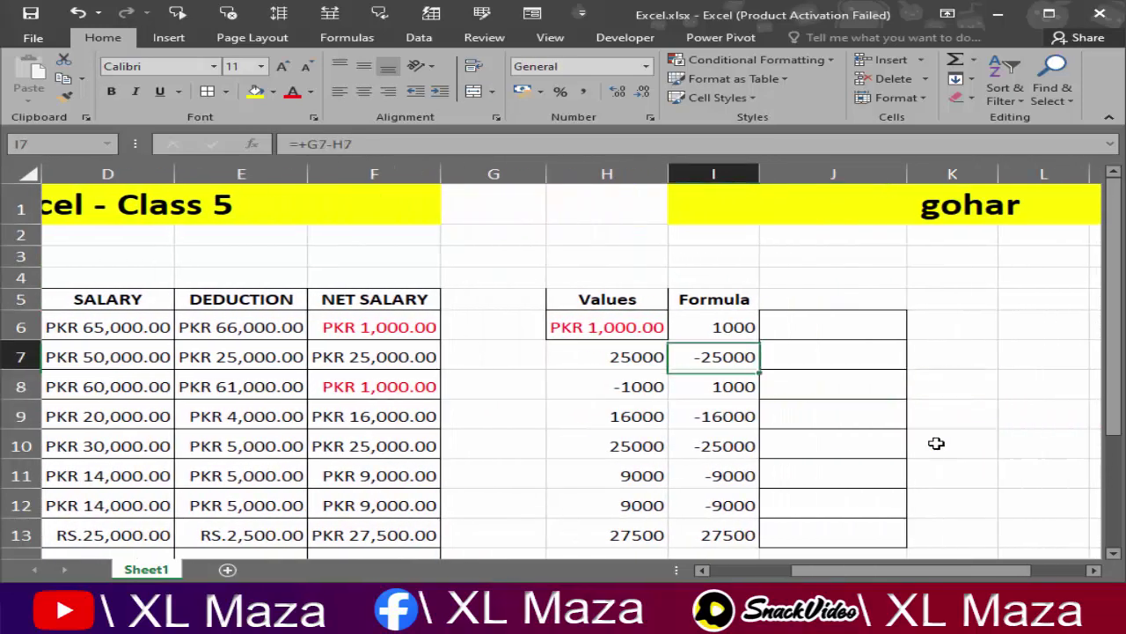
key("Up")
key("Left")
key("Left")
key("Left")
Copy the NET SALARY amounts F6:F13, then cancel Paste Special without pasting.
key("ctrl+shift+Down")
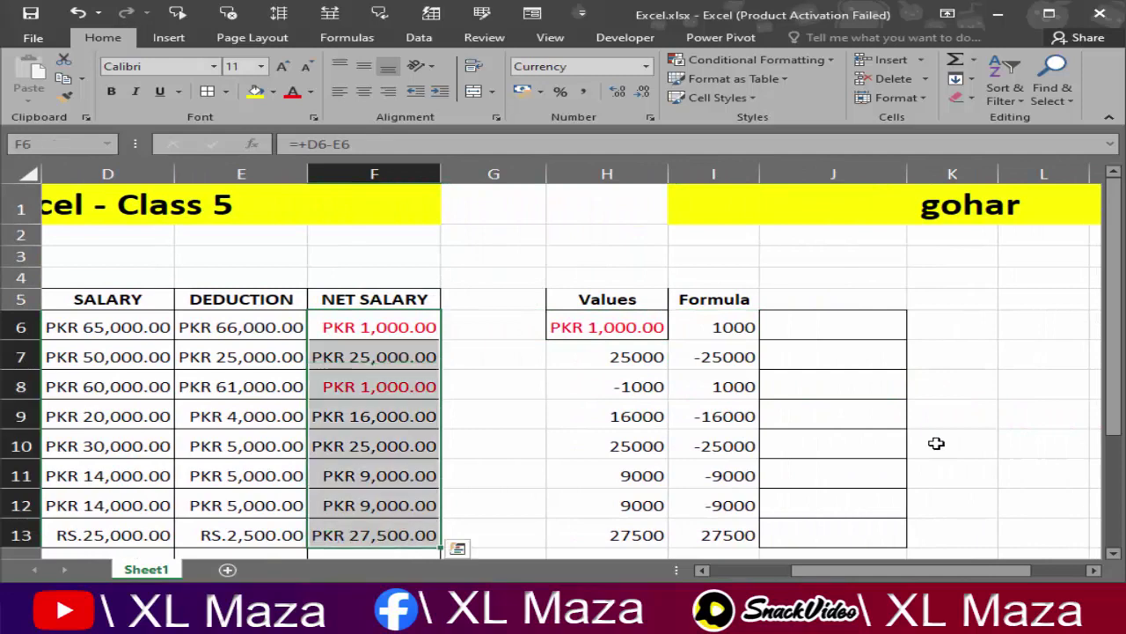
key("ctrl+c")
key("Right")
key("Right")
key("Right")
key("Right")
key("Right")
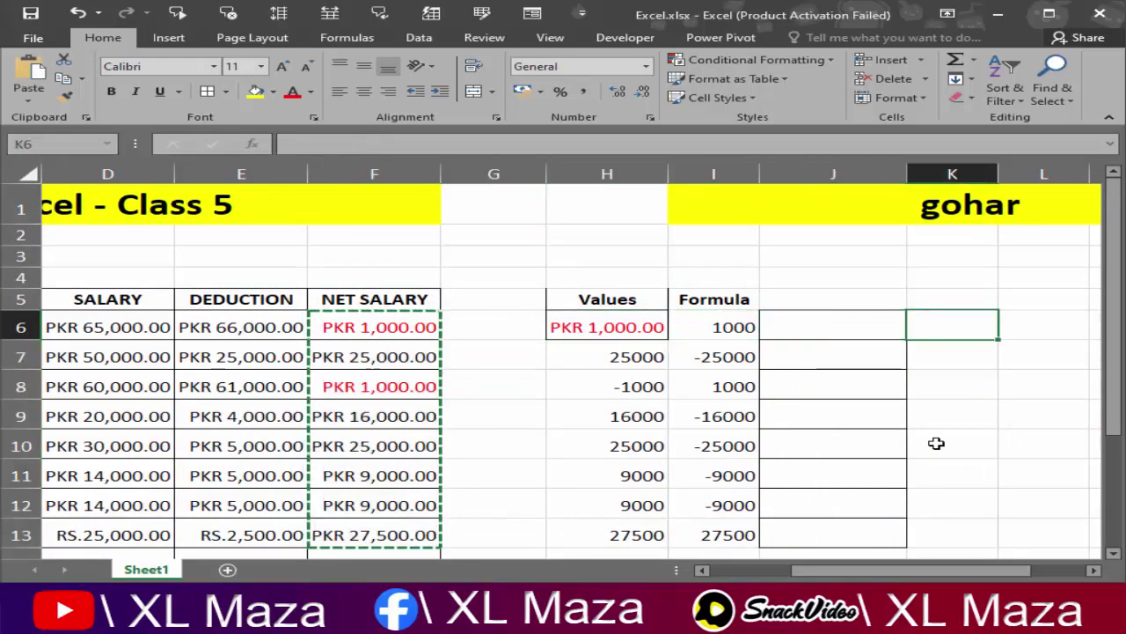
key("alt+e")
key("s")
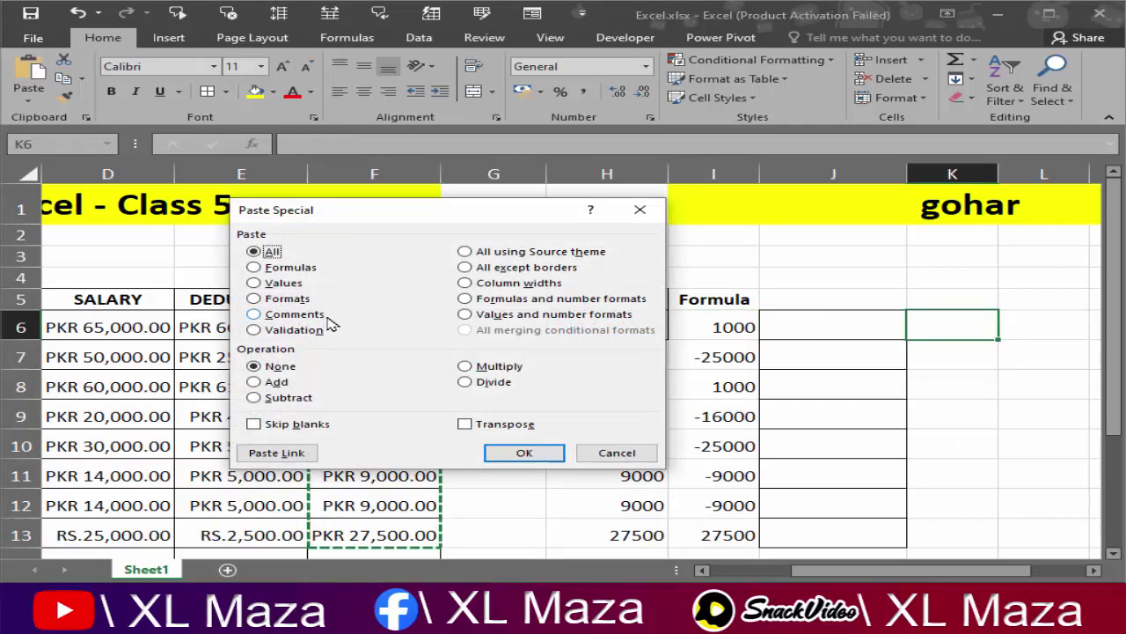
key("Escape")
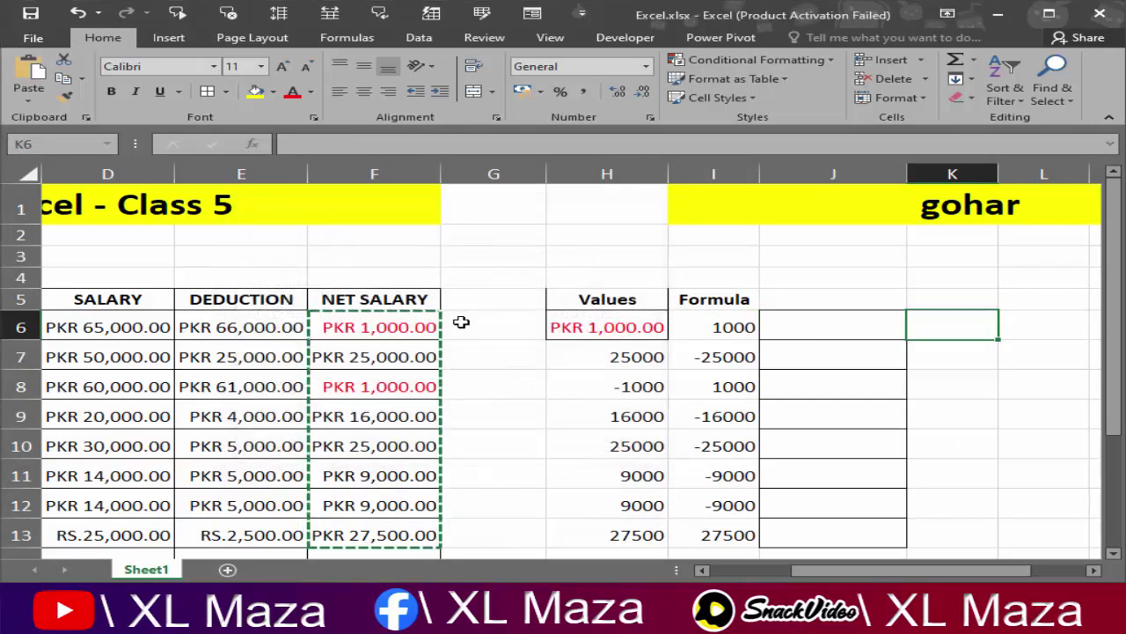
Check F6's formula, then move along row 6 to the Formula cell I6.
left_click(422, 323)
key("Right")
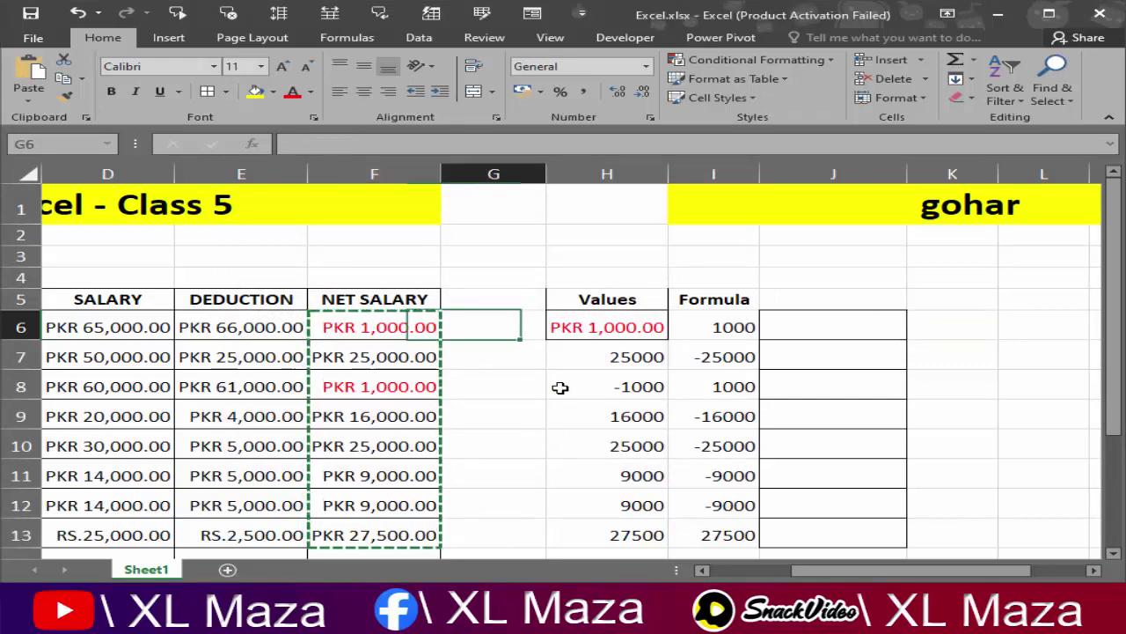
key("Right")
key("Right")
key("Left")
key("Left")
key("Home")
key("Right")
key("Right")
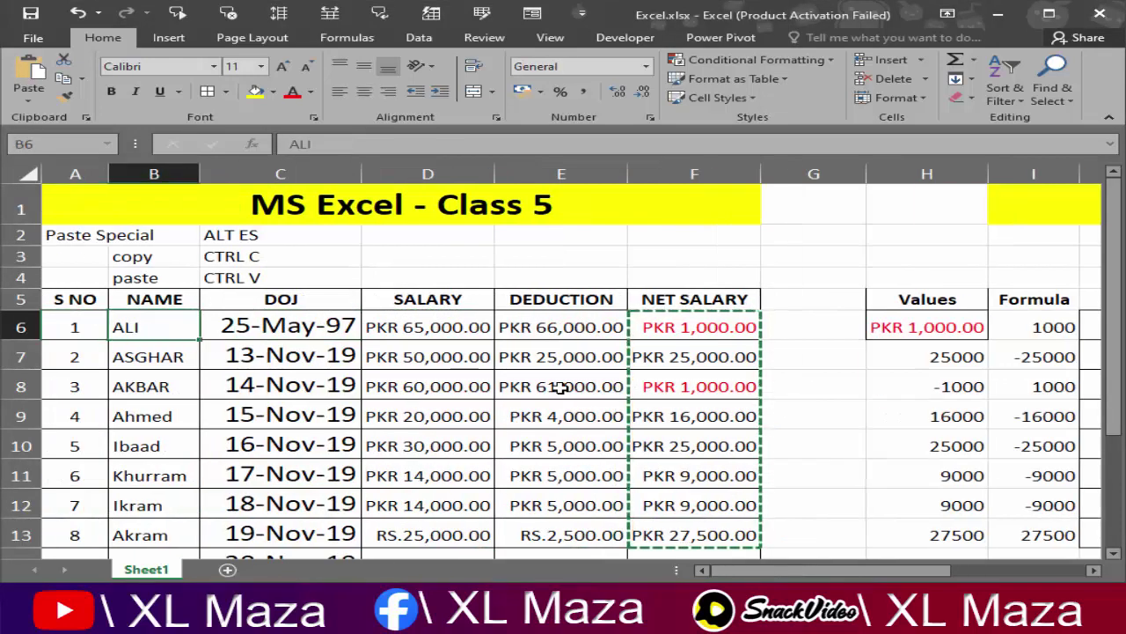
key("Right")
key("Right")
key("Right")
key("Right")
key("Right")
key("Right")
key("Right")
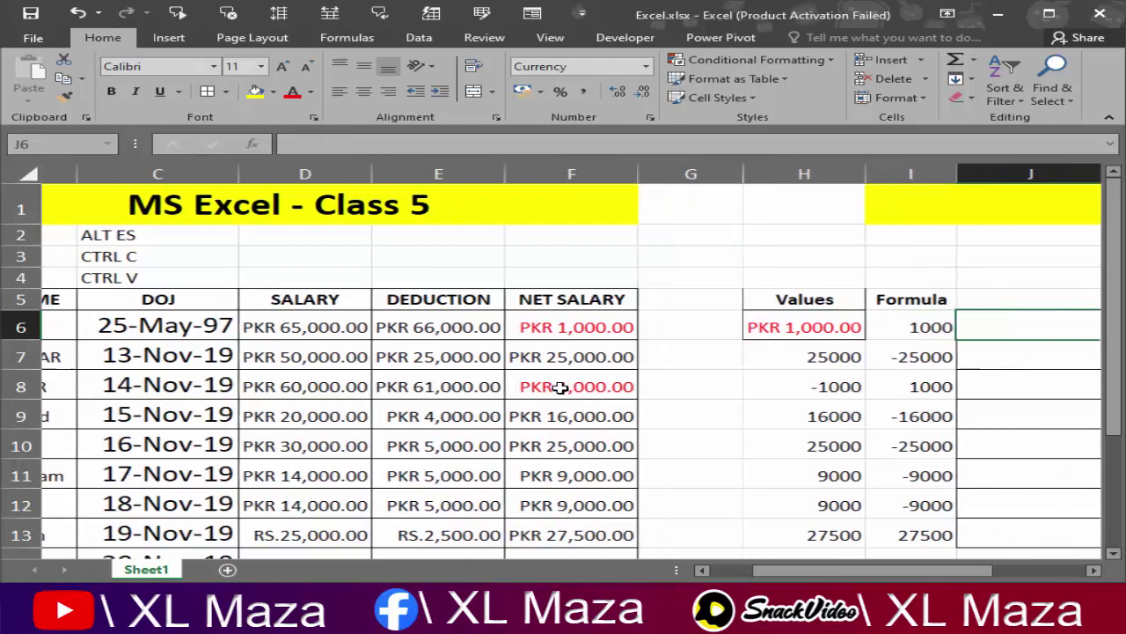
key("Right")
key("Left")
key("Left")
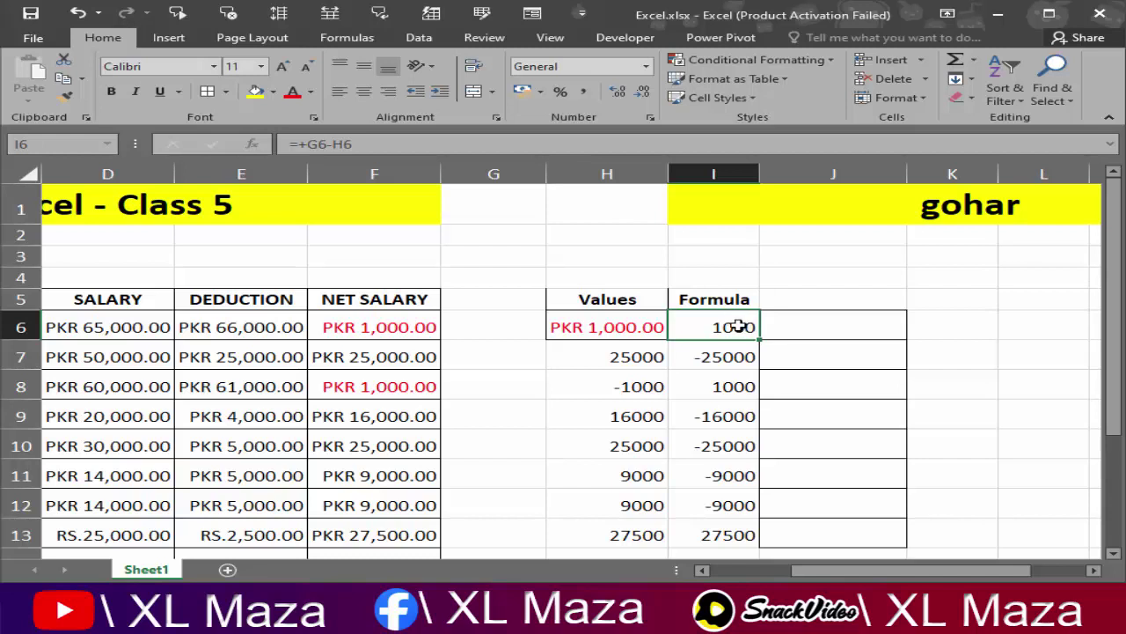
Add a comment reading 'less amount' to cell I6.
right_click(738, 326)
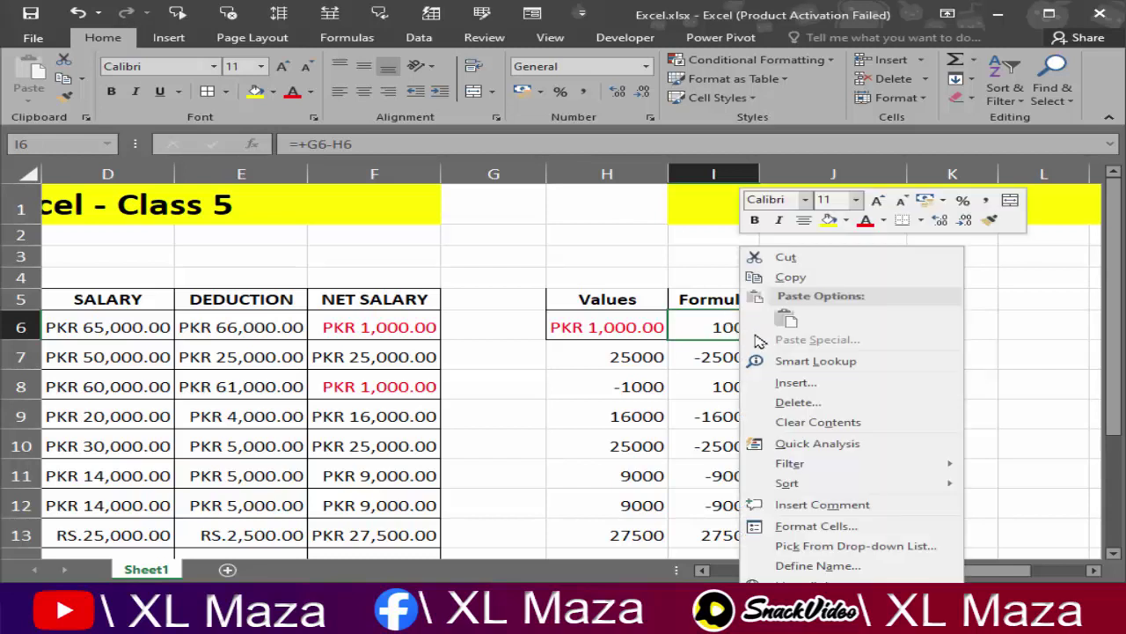
left_click(831, 506)
type("less amout")
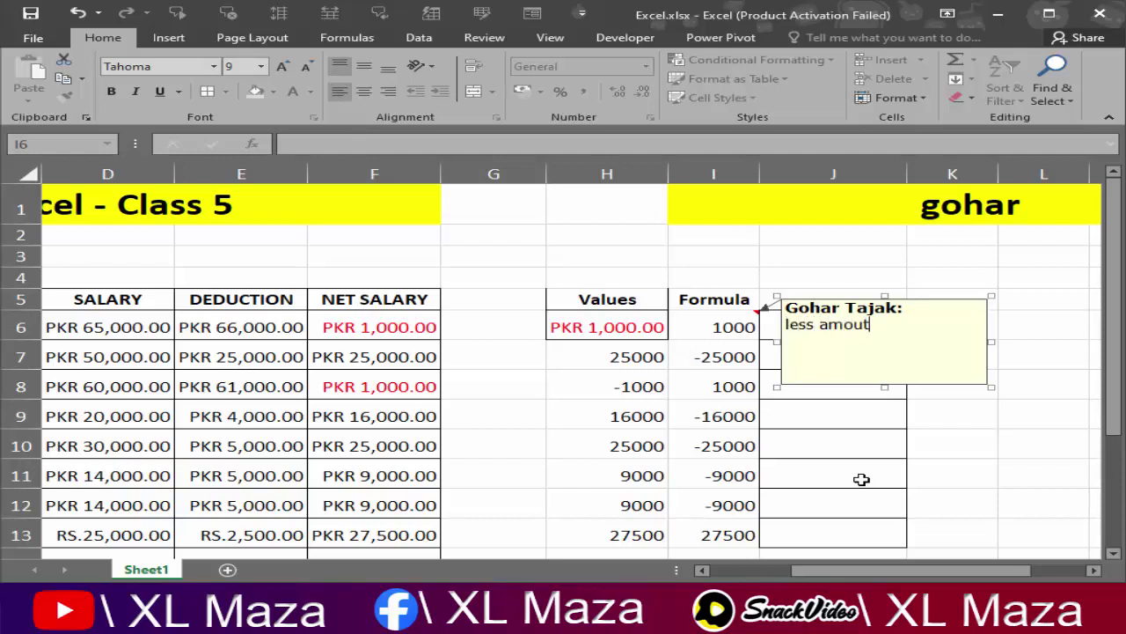
key("BackSpace")
left_click(970, 449)
left_click(730, 327)
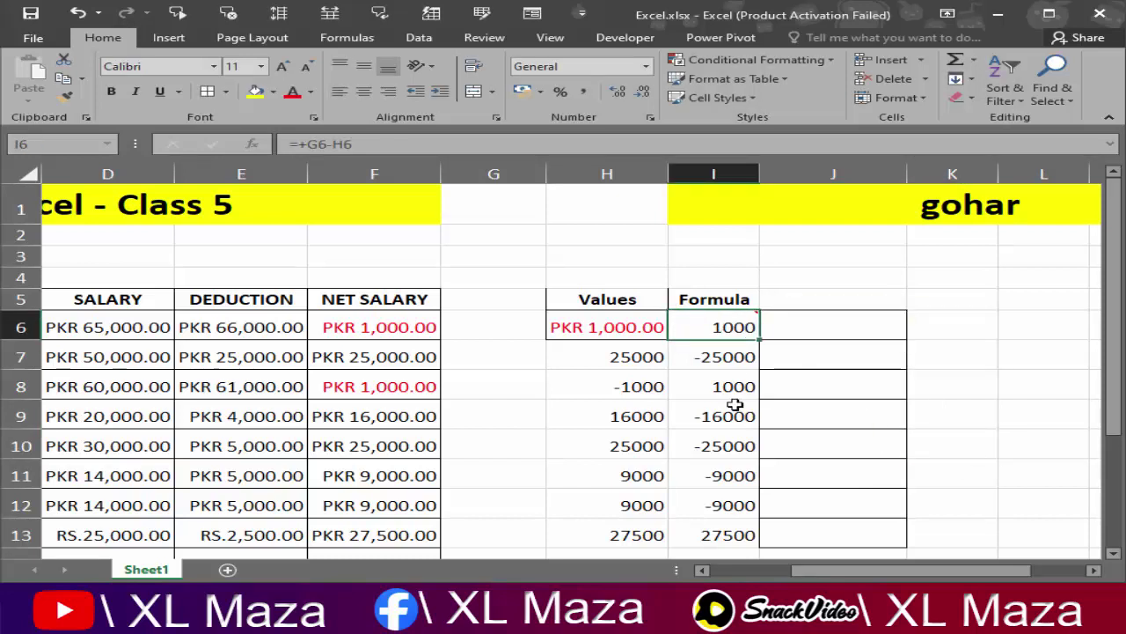
Copy I6 and paste only its 'less amount' comment into L6 using Paste Special Comments.
key("ctrl+c")
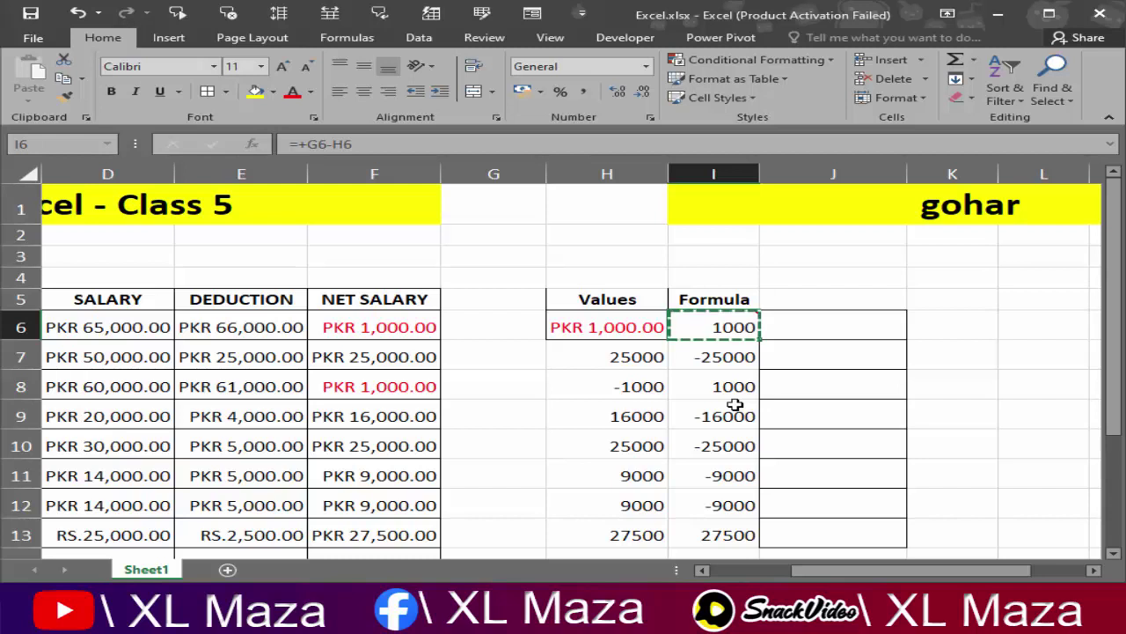
key("Right")
key("Right")
key("Right")
key("alt+e")
key("s")
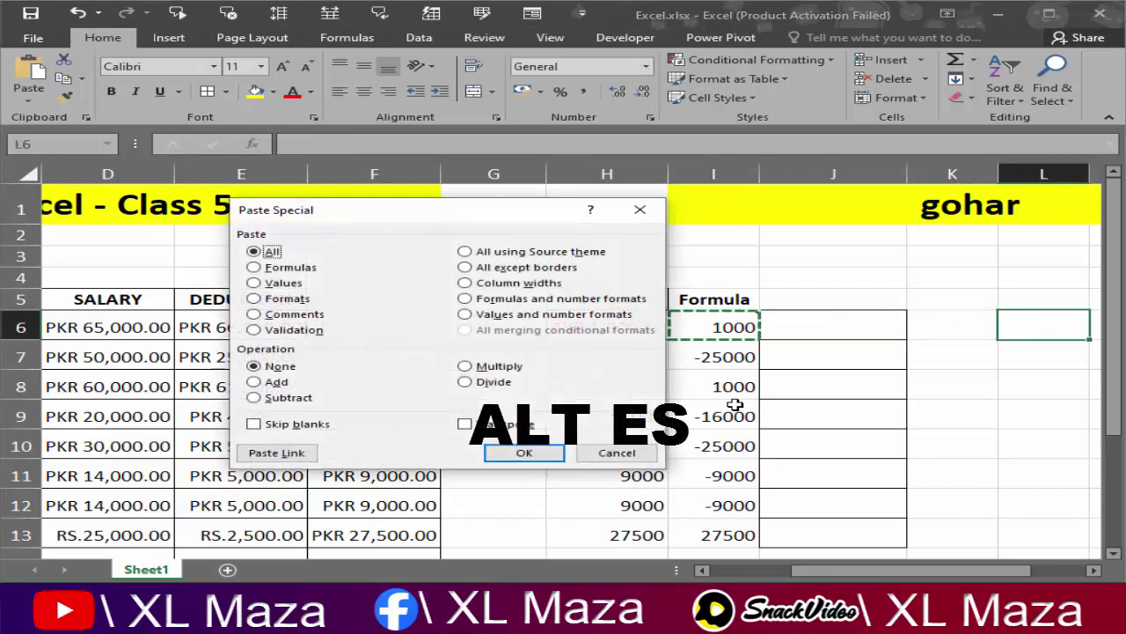
key("v")
key("c")
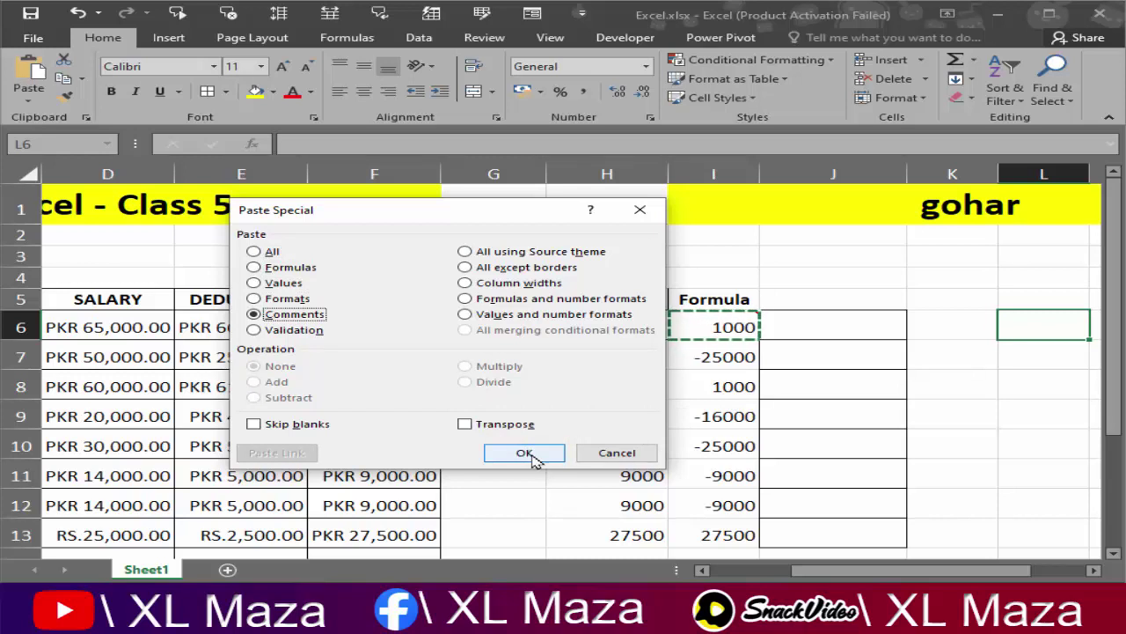
left_click(528, 456)
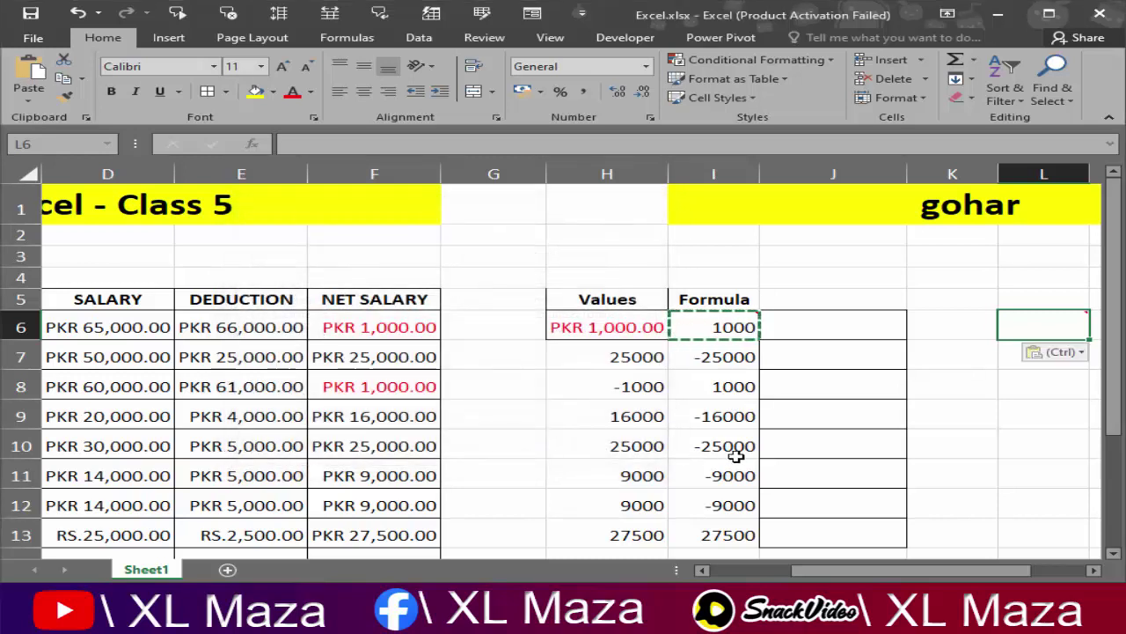
scroll(736, 455, "right", 2)
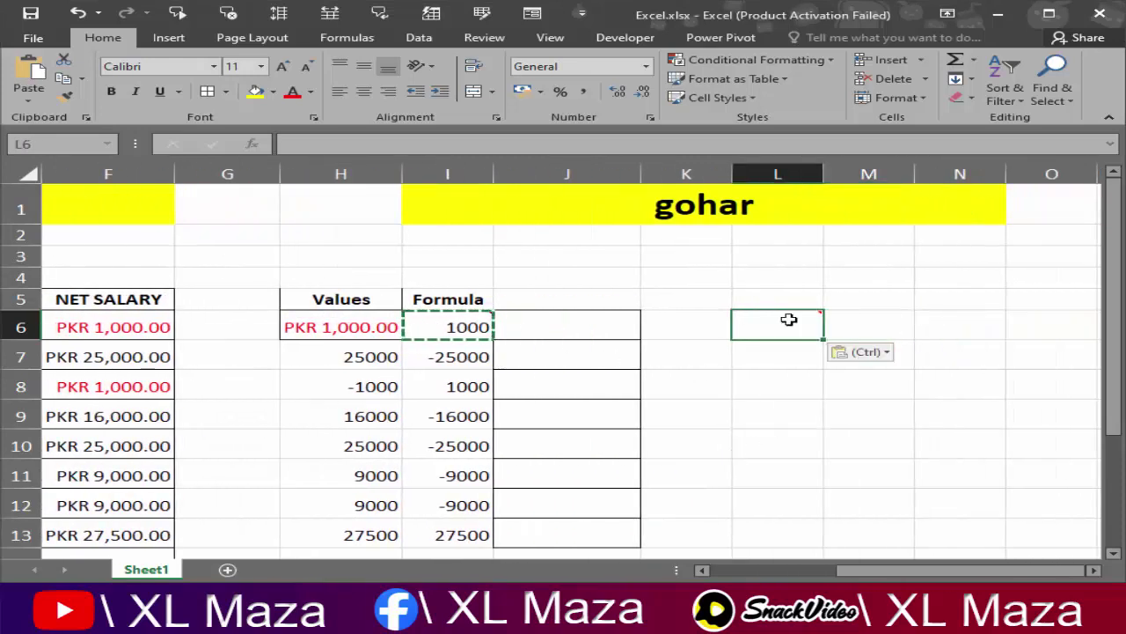
mouse_move(805, 322)
key("Left")
key("Left")
key("Left")
key("Left")
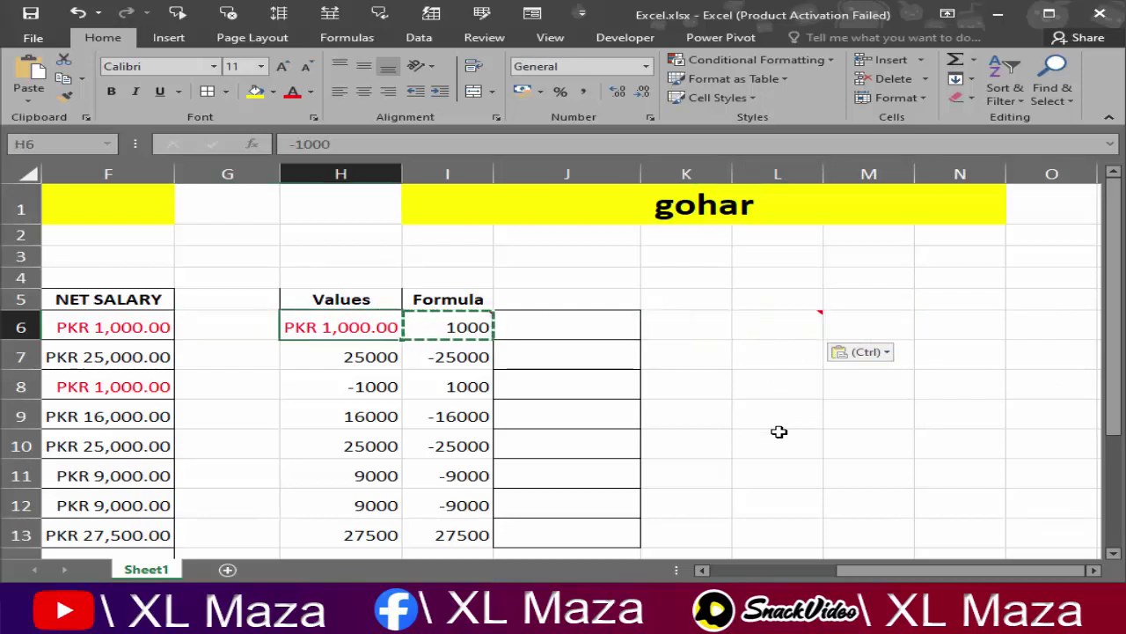
Give column L column I's width using Paste Special Column widths.
key("Right")
key("Right")
key("Right")
key("Right")
key("alt+e")
key("s")
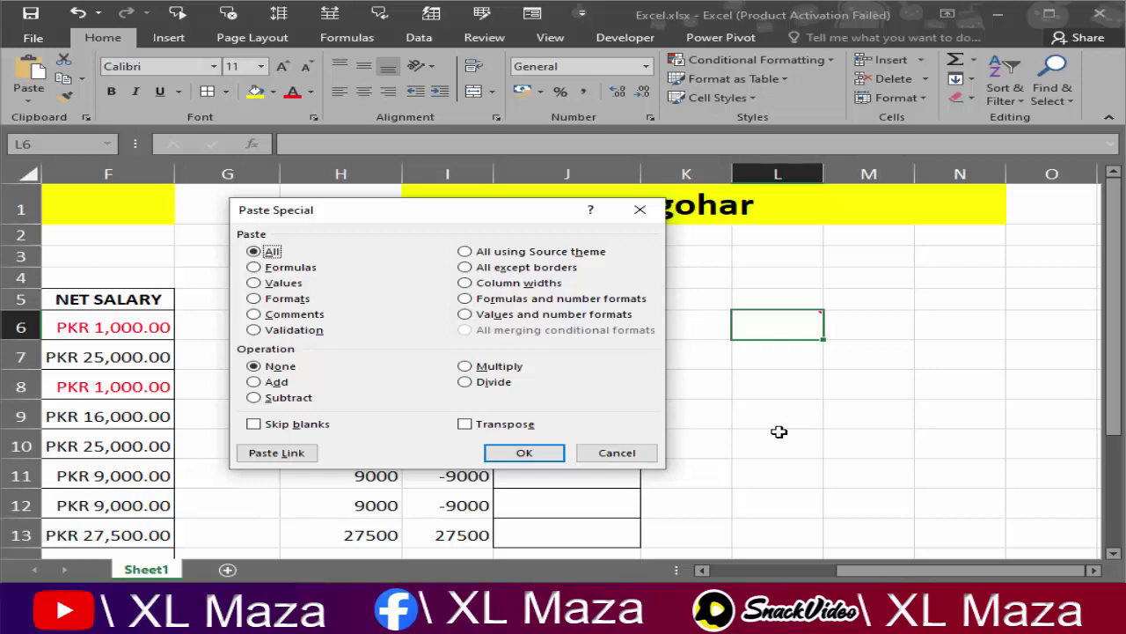
key("Escape")
key("Left")
key("Left")
key("Left")
key("Right")
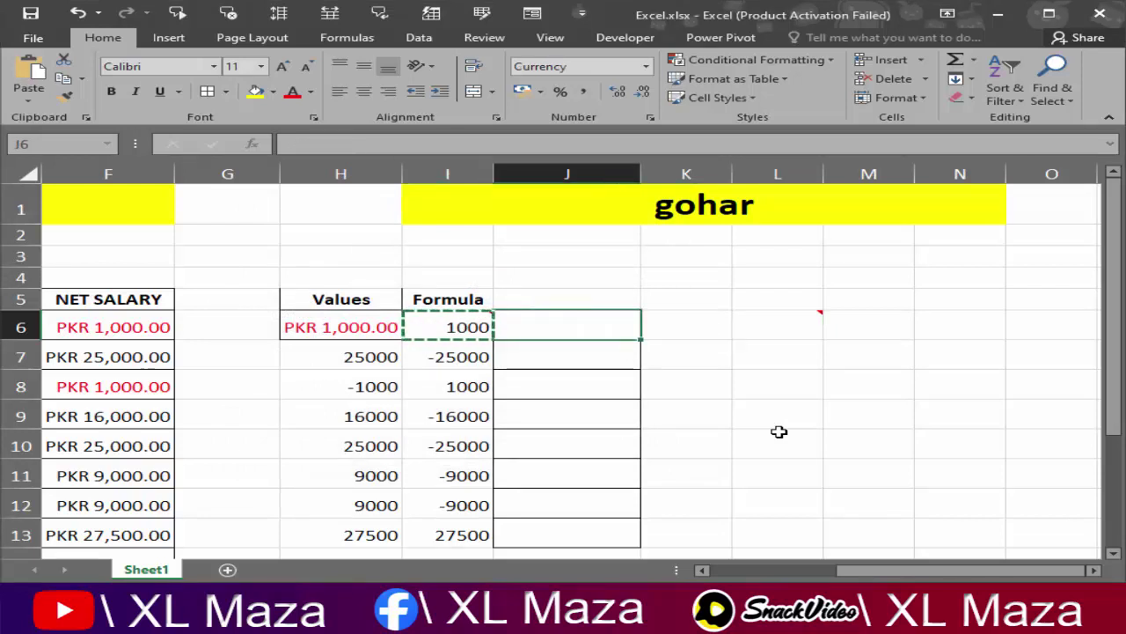
key("Left")
key("Right")
key("Right")
key("Right")
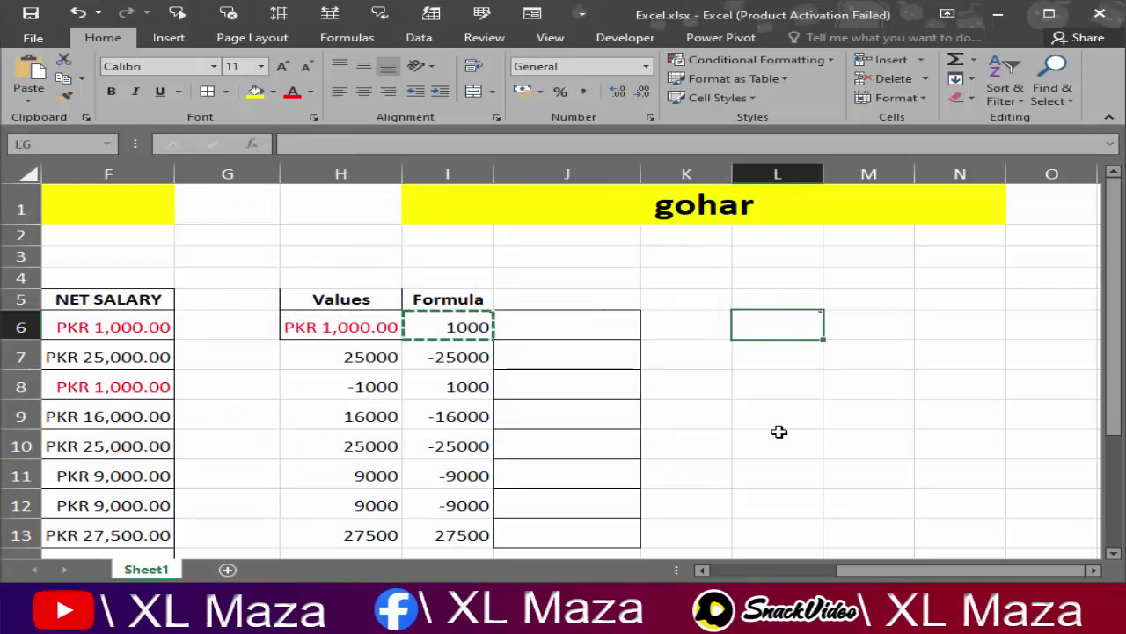
key("ctrl+alt+v")
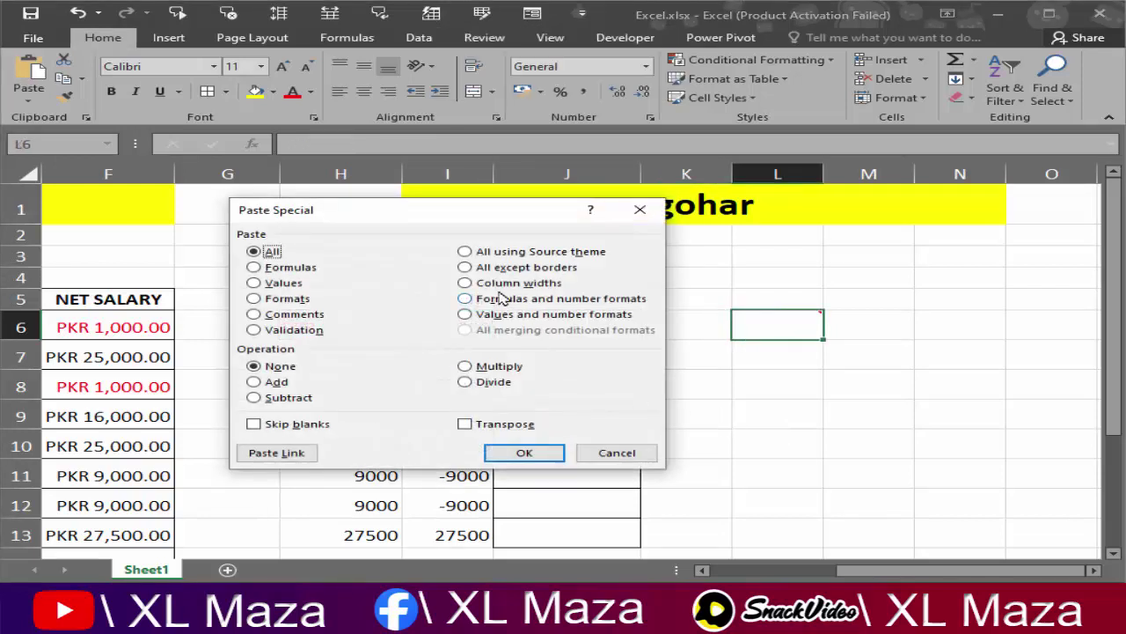
left_click(498, 284)
left_click(541, 454)
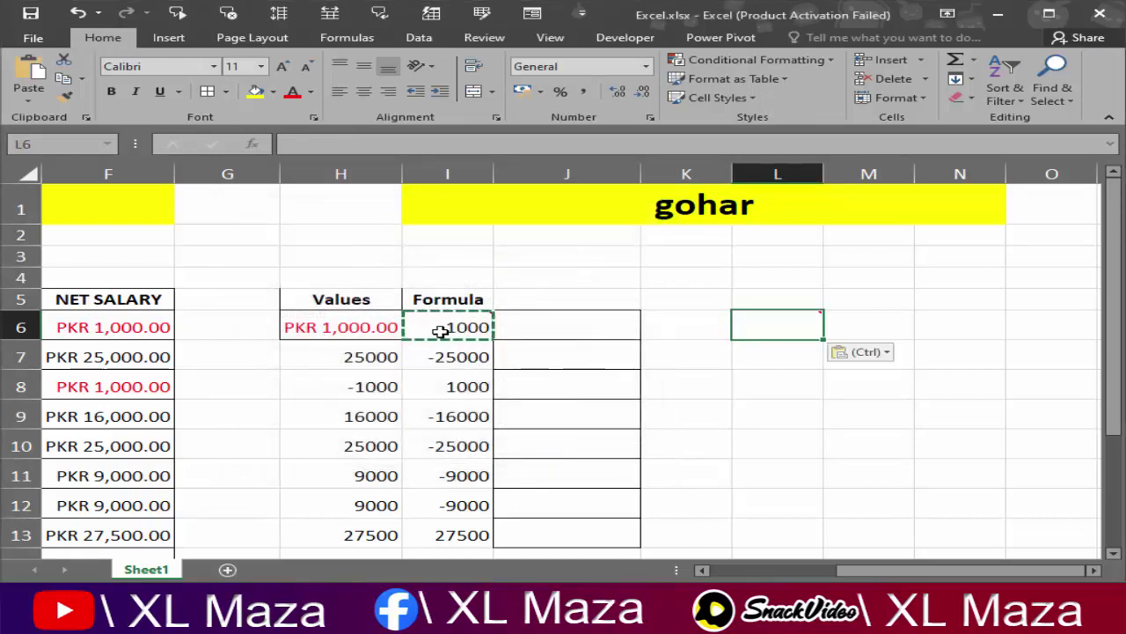
Select J6 as the next paste target and begin calling up Paste Special.
left_click(440, 327)
left_click(895, 311)
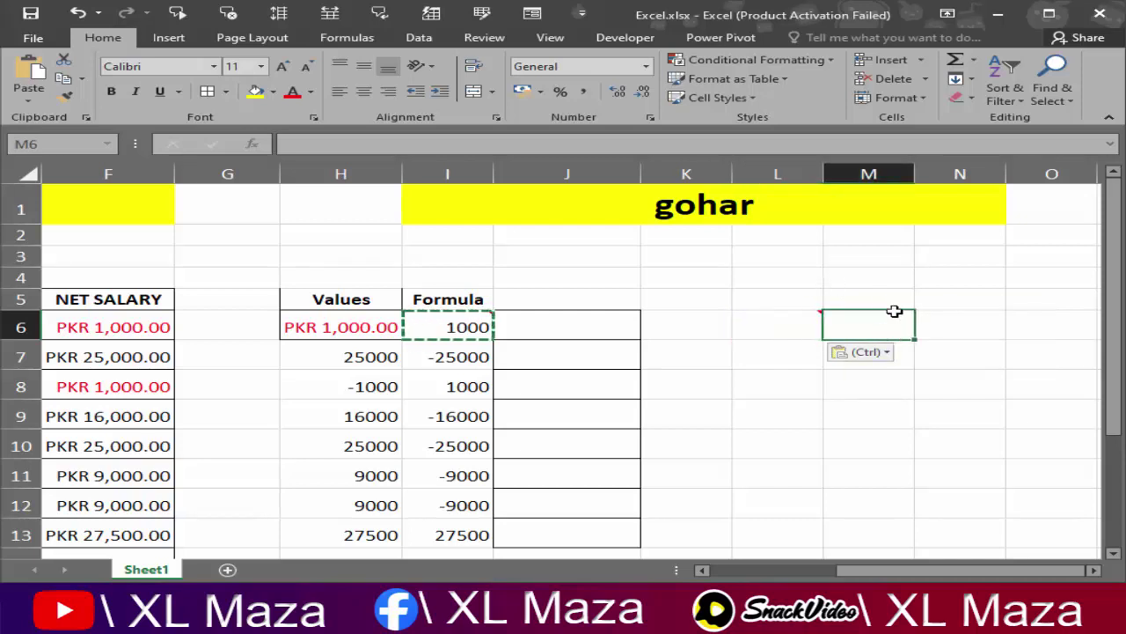
left_click(571, 327)
key("alt+e")
Set column J to column I's width with Paste Special Column widths, then cancel a second Paste Special.
key("s")
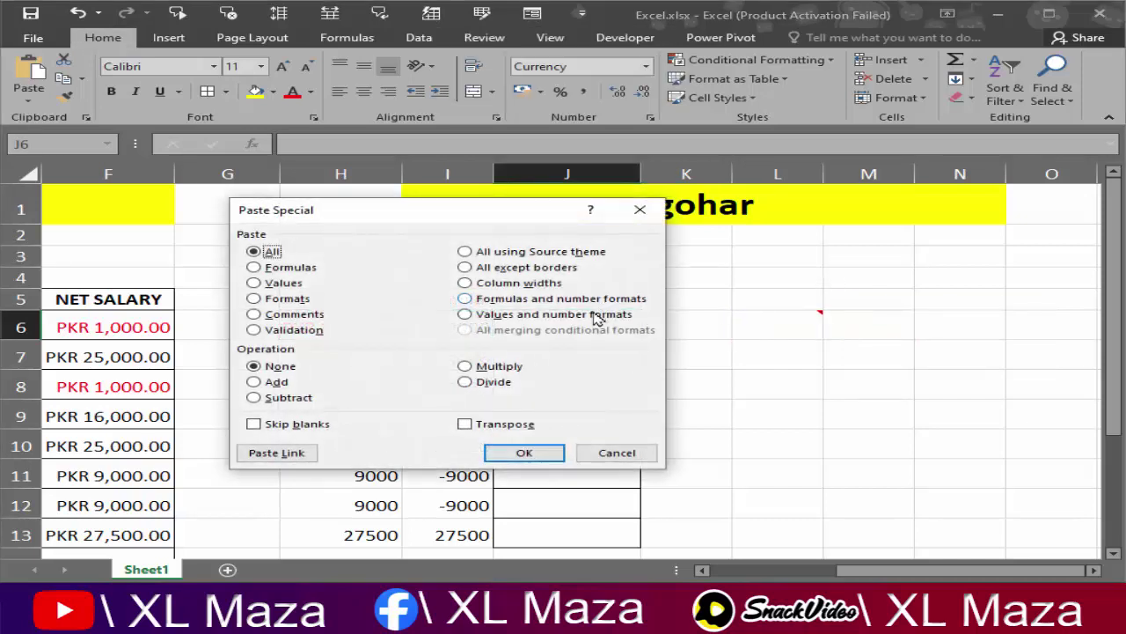
left_click(475, 283)
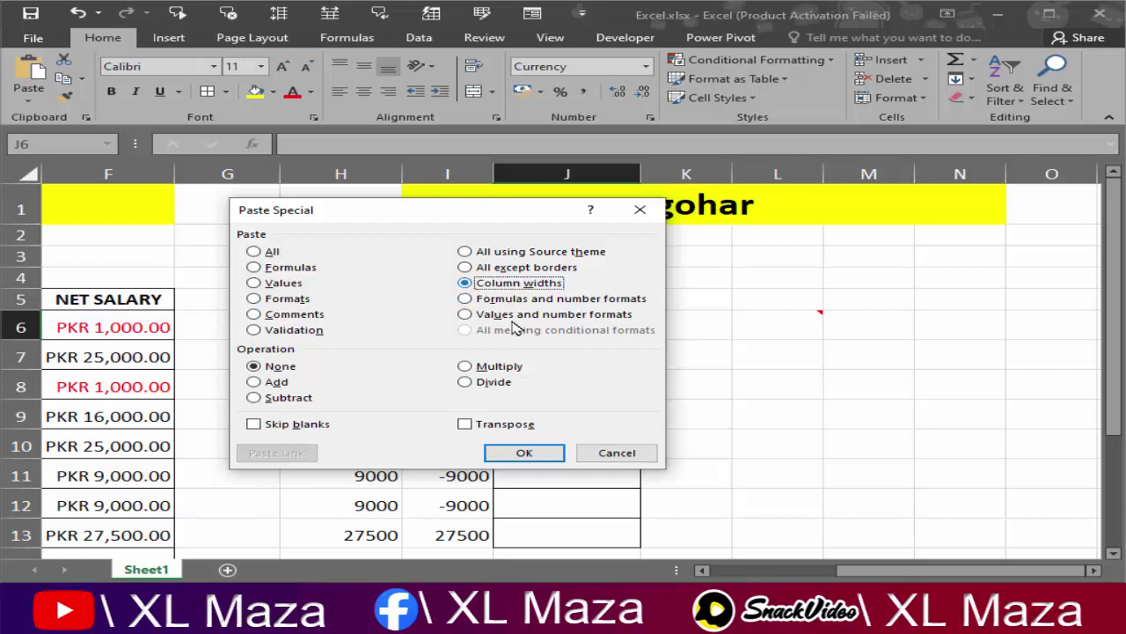
left_click(552, 452)
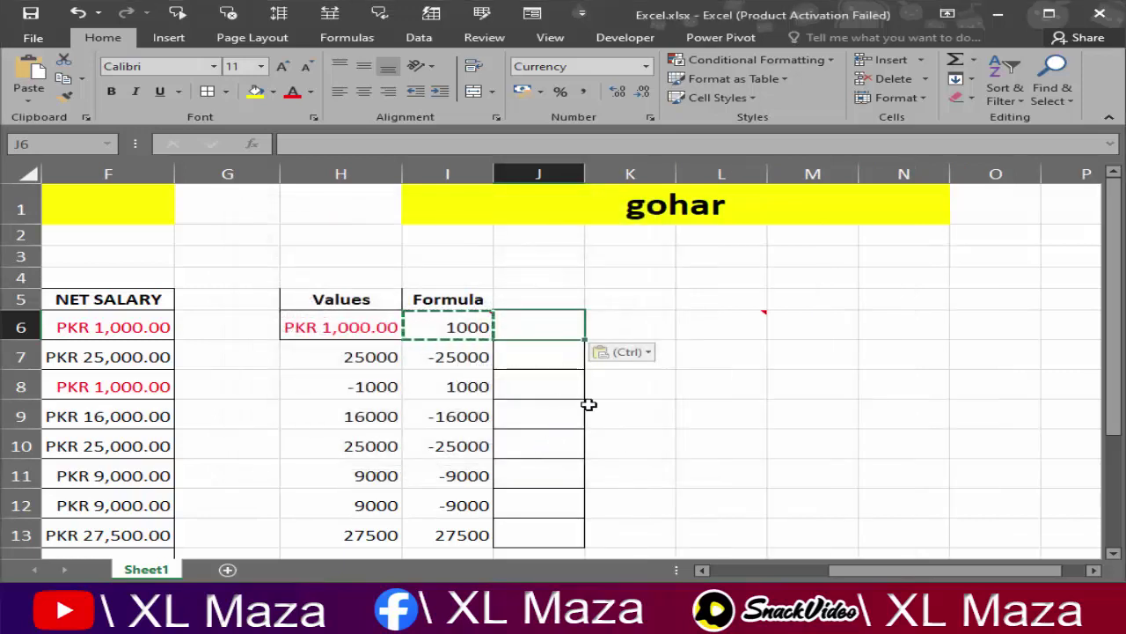
key("alt+e")
key("s")
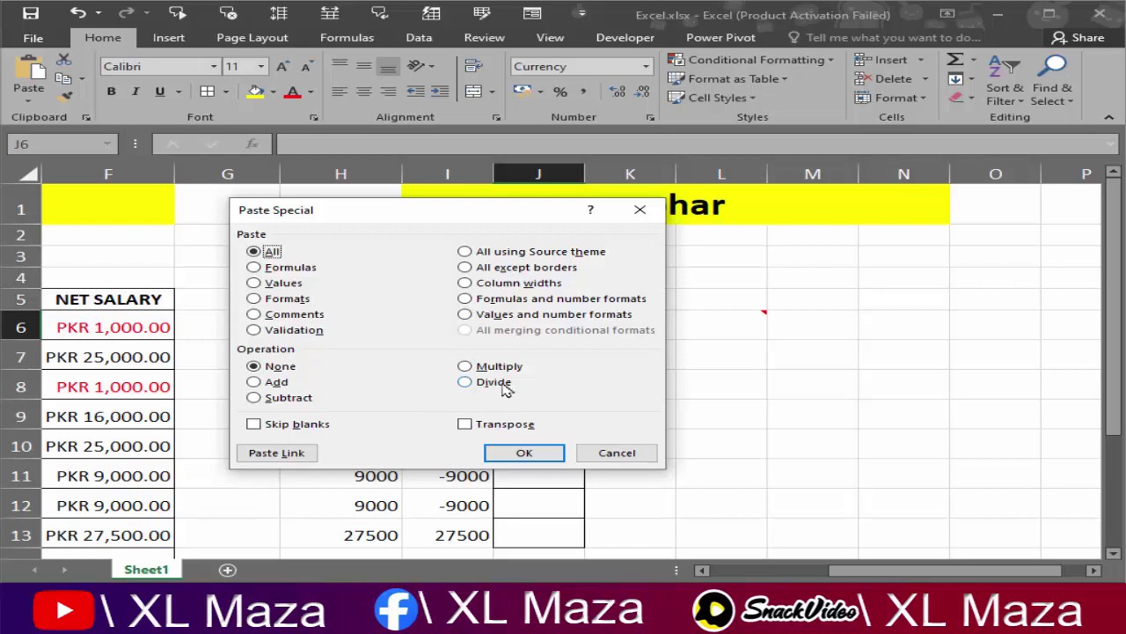
key("Escape")
Return to F6 in the salary table and scroll down to the empty rows below.
key("Down")
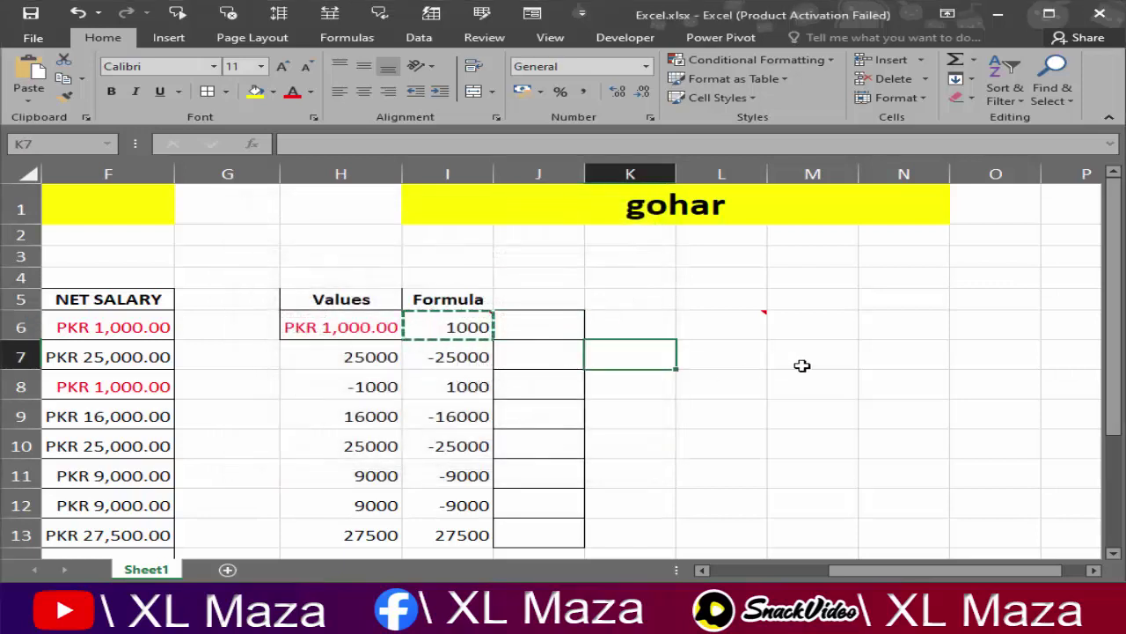
key("Home")
key("Right")
key("Right")
key("Right")
key("Right")
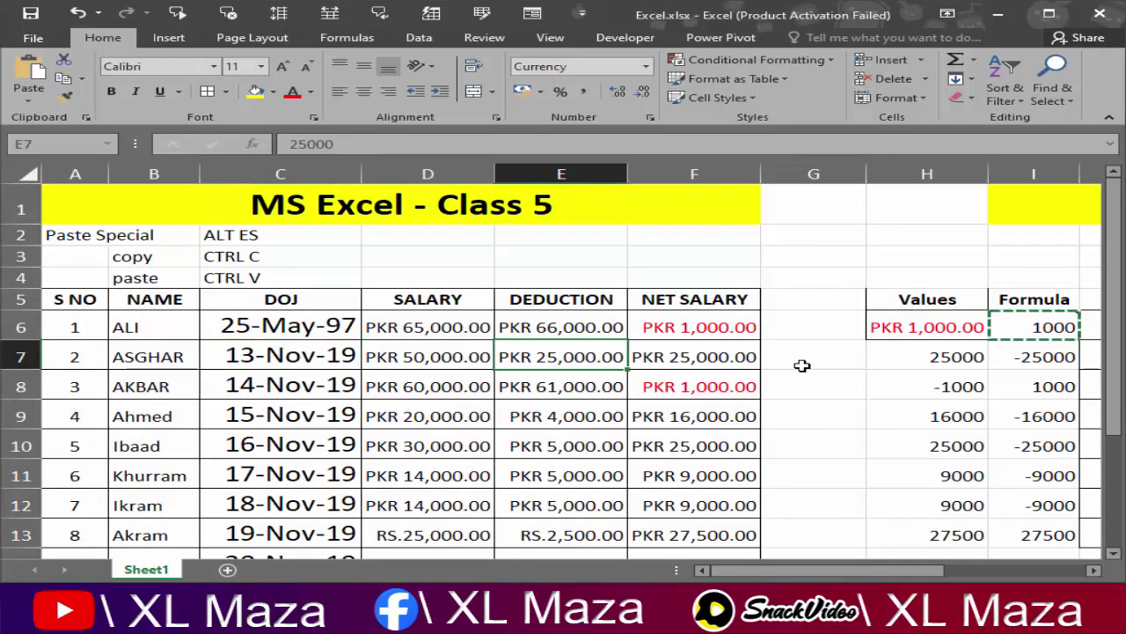
left_click(752, 325)
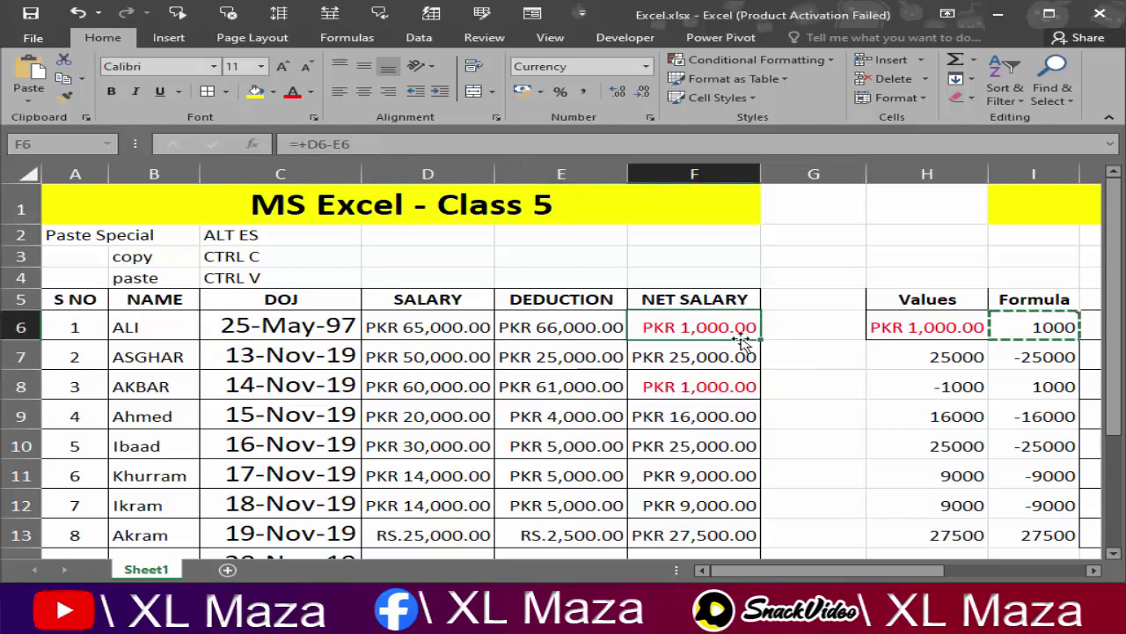
scroll(744, 395, "down", 3)
scroll(586, 467, "up", 5)
scroll(575, 480, "down", 5)
Enter 15, 20, 30, 45 and 50 down D17:D21.
scroll(546, 413, "down", 1)
left_click(427, 326)
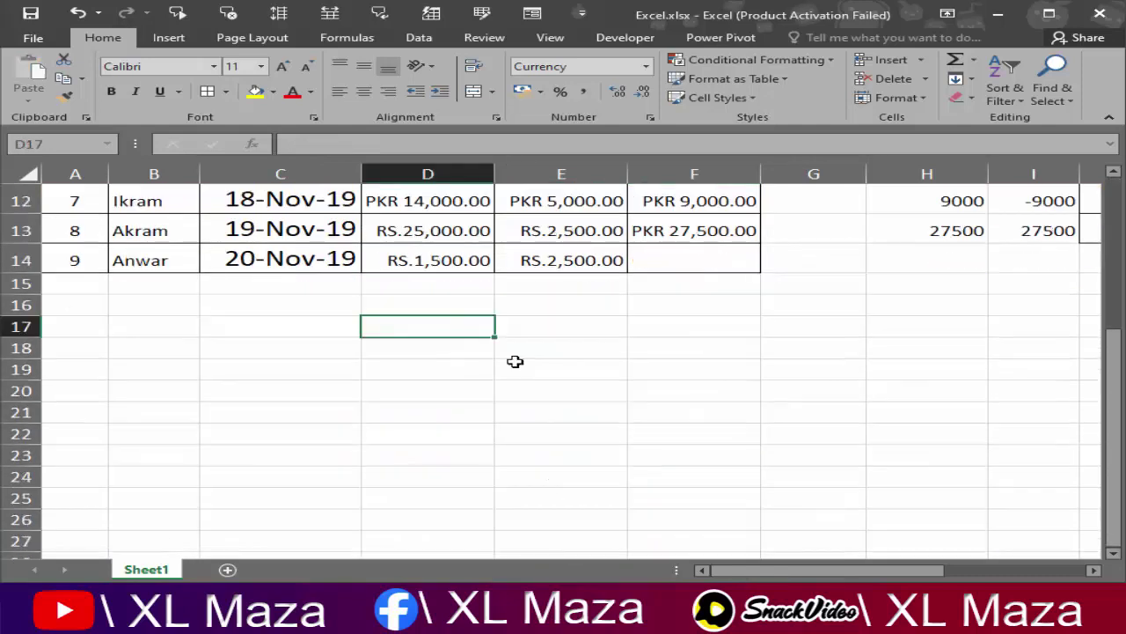
type("15")
key("Return")
type("20")
key("Return")
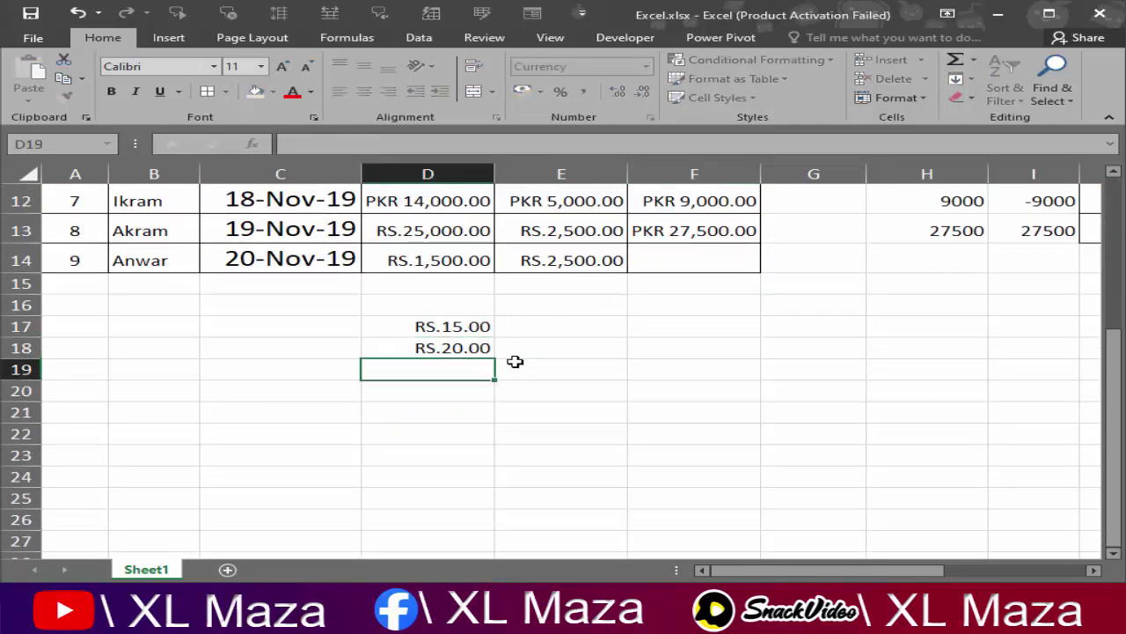
type("30")
key("Return")
type("RS.45")
key("Return")
type("156")
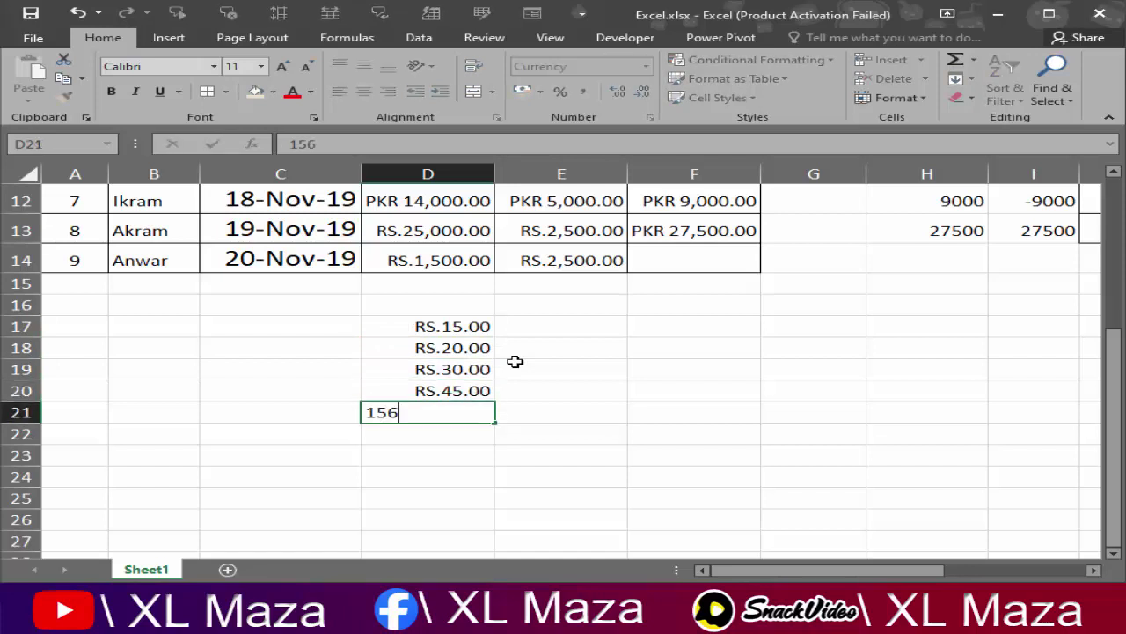
key("Escape")
type("50")
key("Return")
Put 15 in F17 and fill it down through F21.
key("Up")
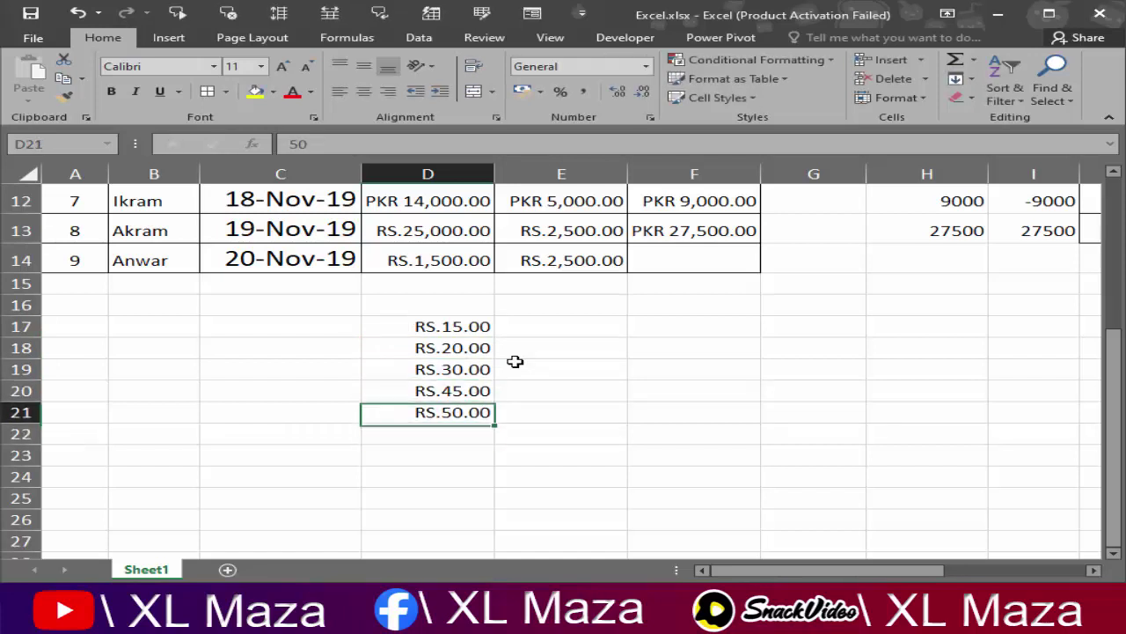
key("Up")
key("Up")
key("Up")
key("Up")
key("Right")
key("Right")
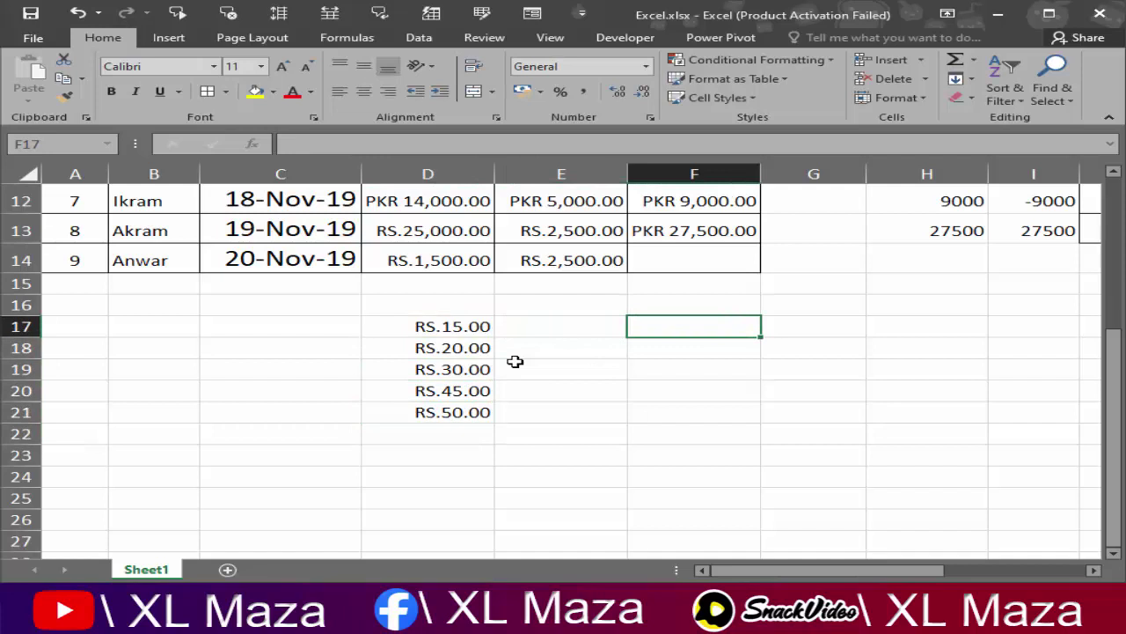
type("15")
key("ctrl+Return")
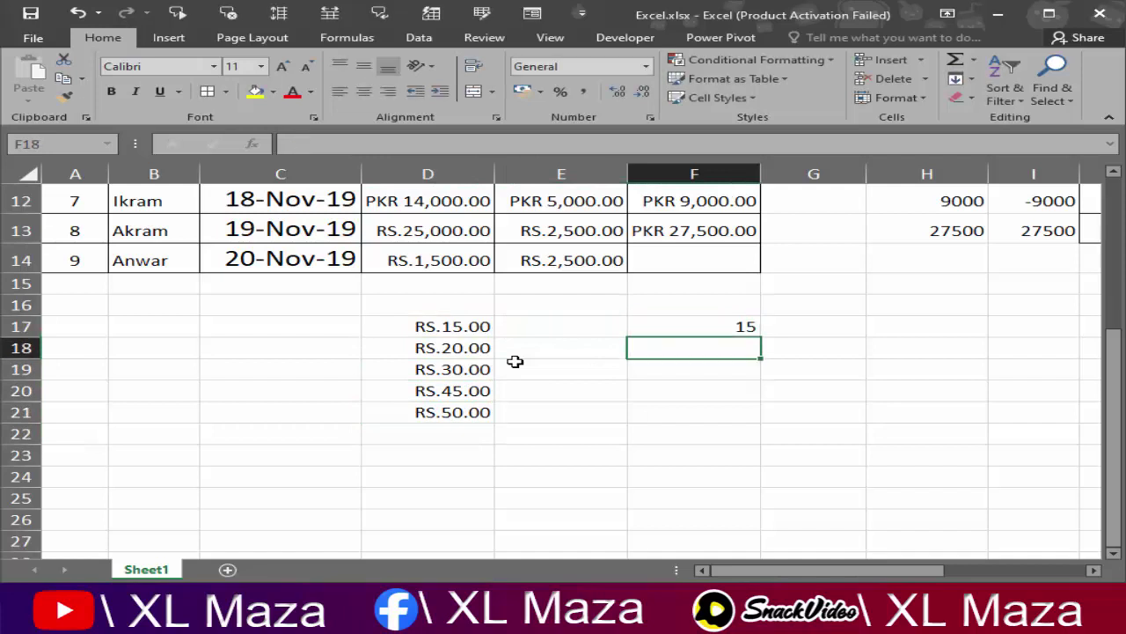
key("shift+Down")
key("shift+Down")
key("shift+Down")
key("shift+Down")
key("ctrl+d")
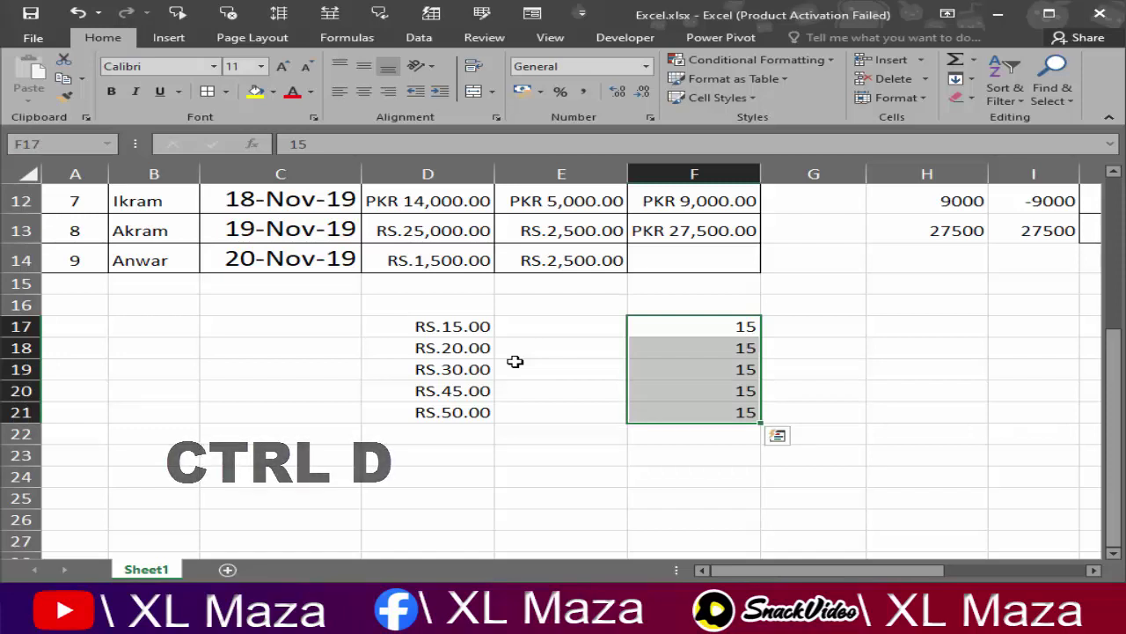
Copy the 15s and paste-add them onto D17:D21, giving 30, 35, 45, 60 and 65.
key("ctrl+c")
key("Left")
key("Left")
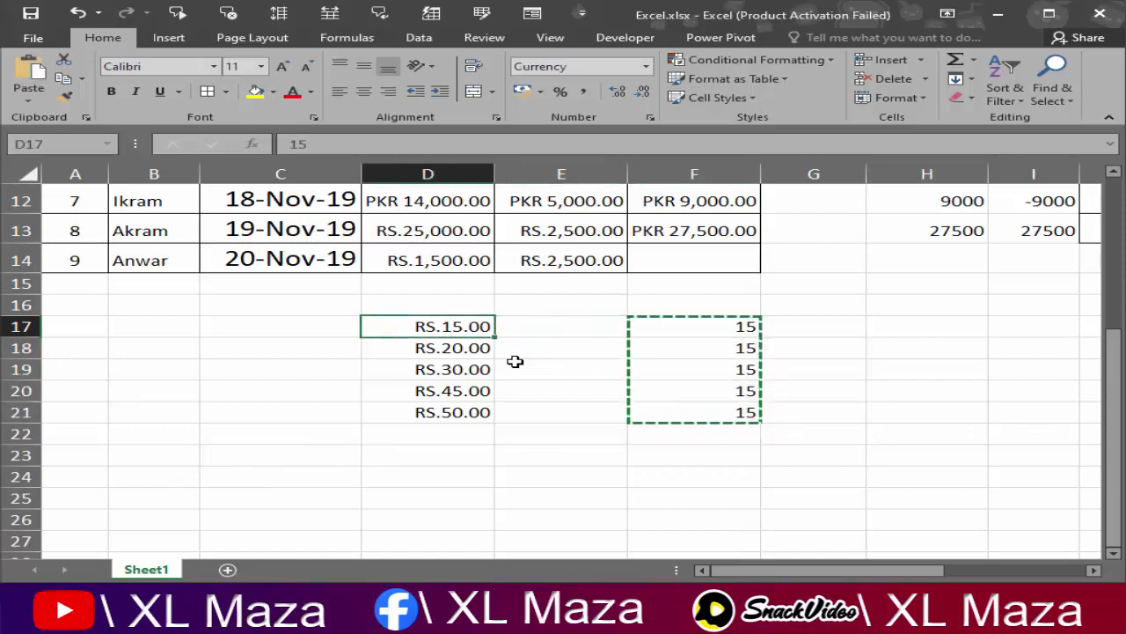
key("ctrl+alt+v")
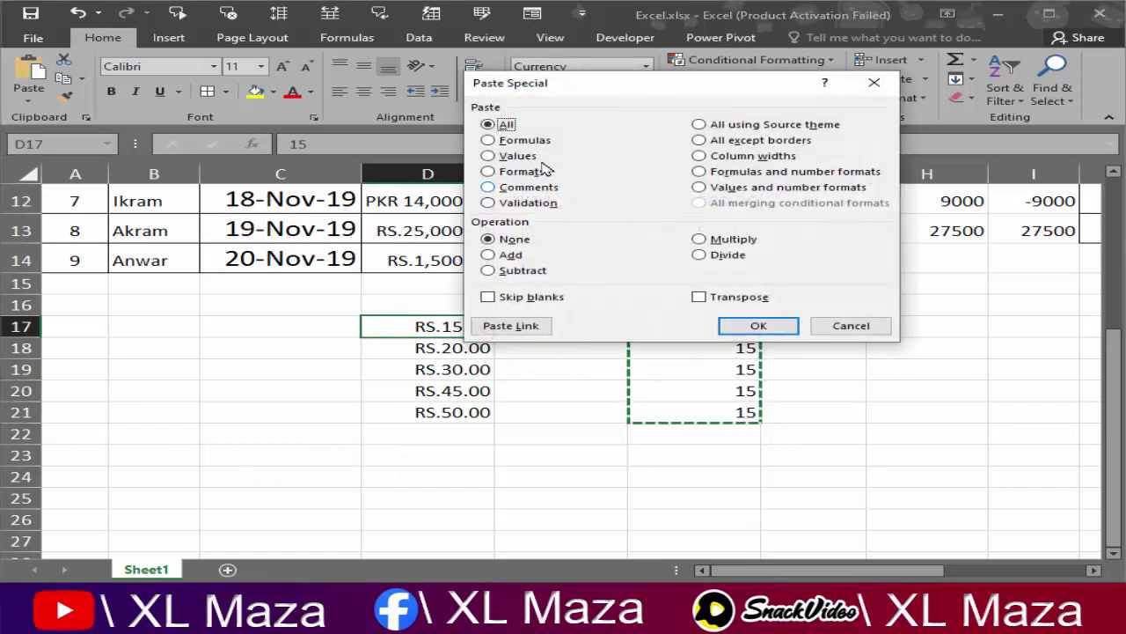
left_click(508, 256)
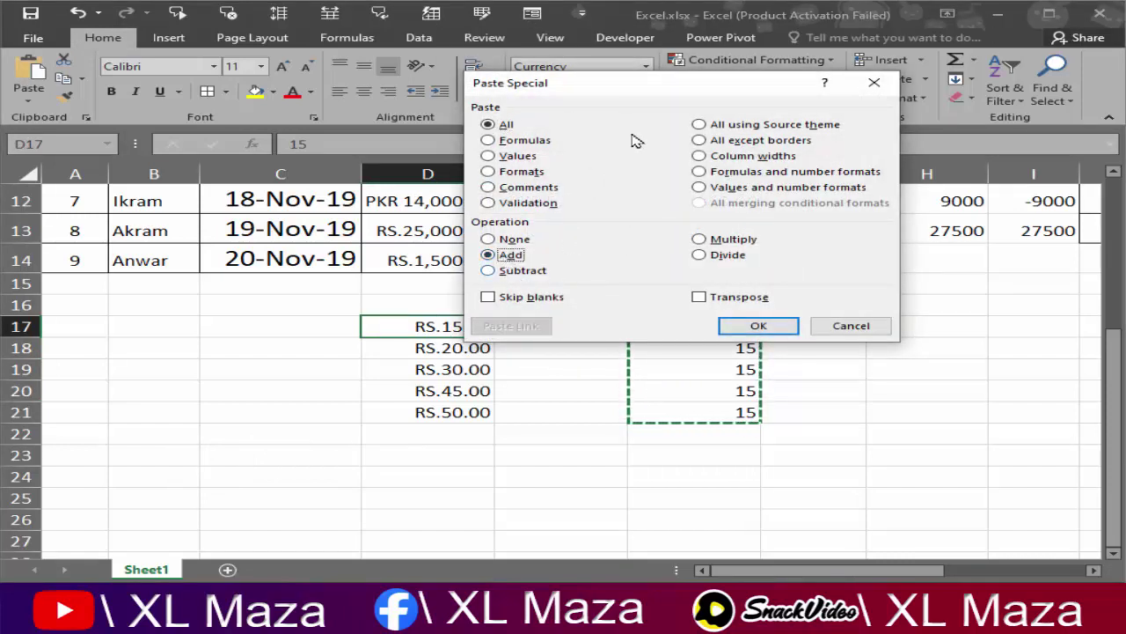
left_click_drag(643, 95, 429, 53)
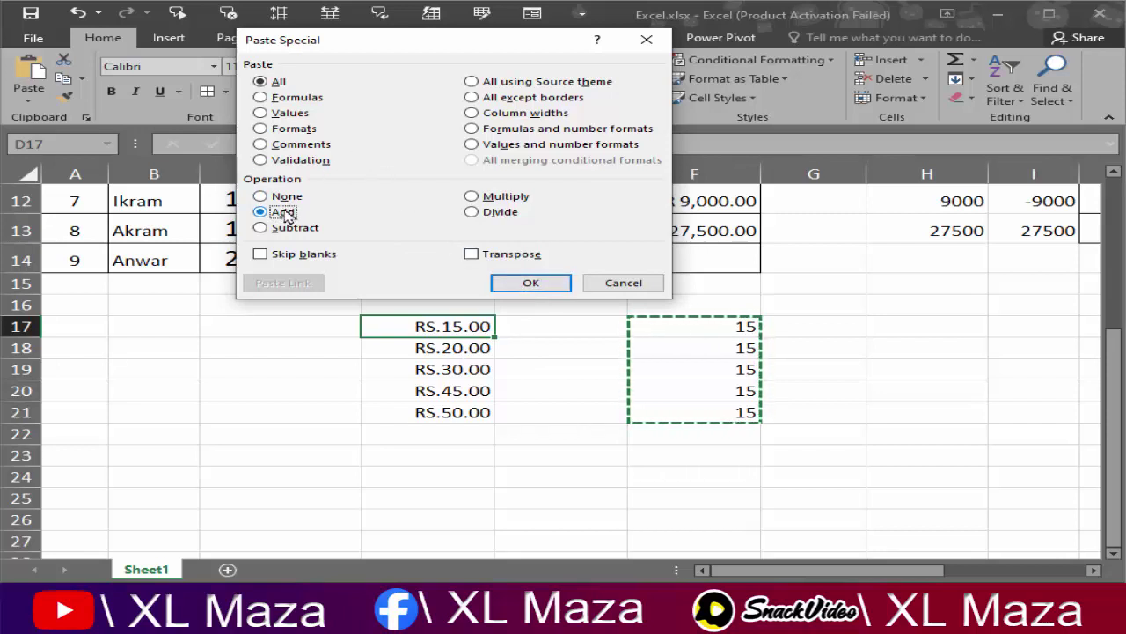
left_click(527, 284)
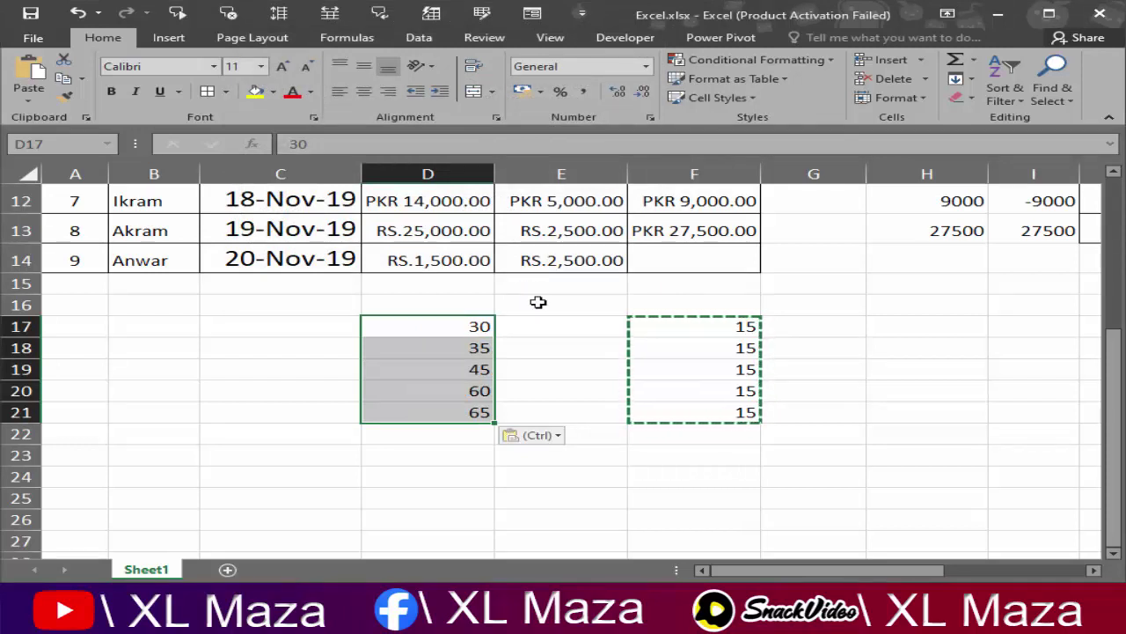
Paste-subtract the copied 15s from D17:D21, restoring 15, 20, 30, 45 and 50.
left_click(567, 334)
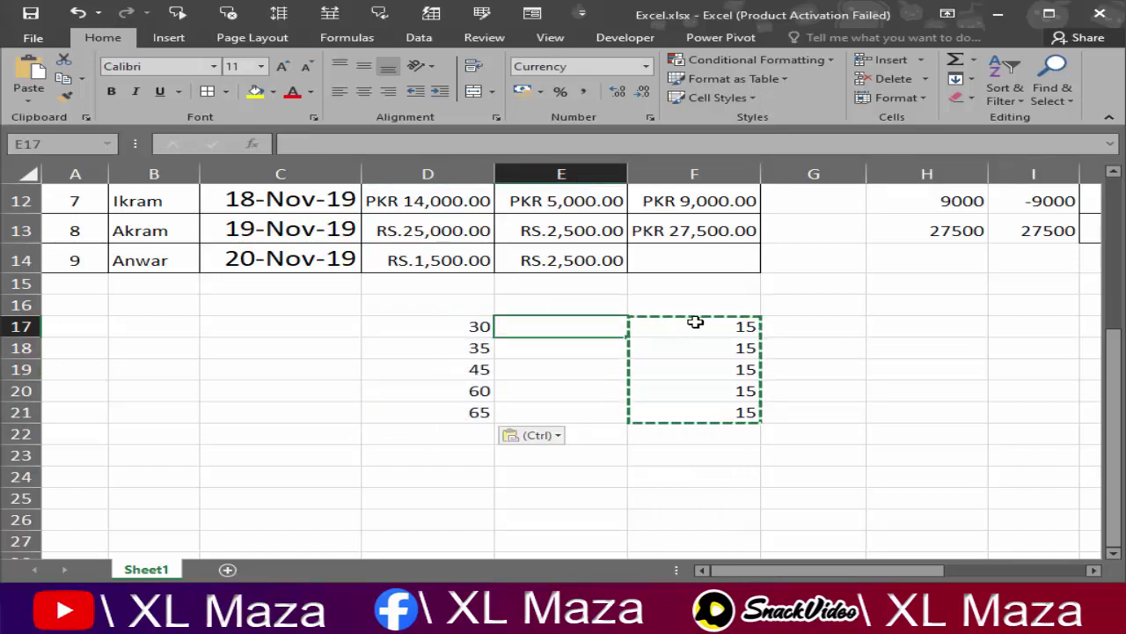
left_click_drag(695, 322, 691, 411)
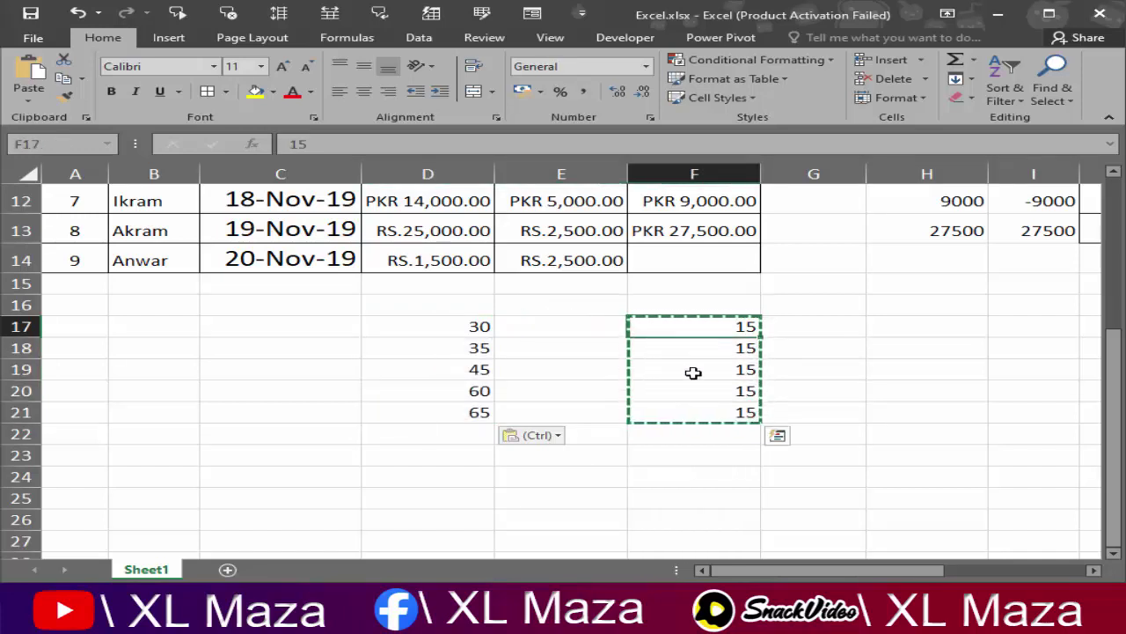
left_click(453, 326)
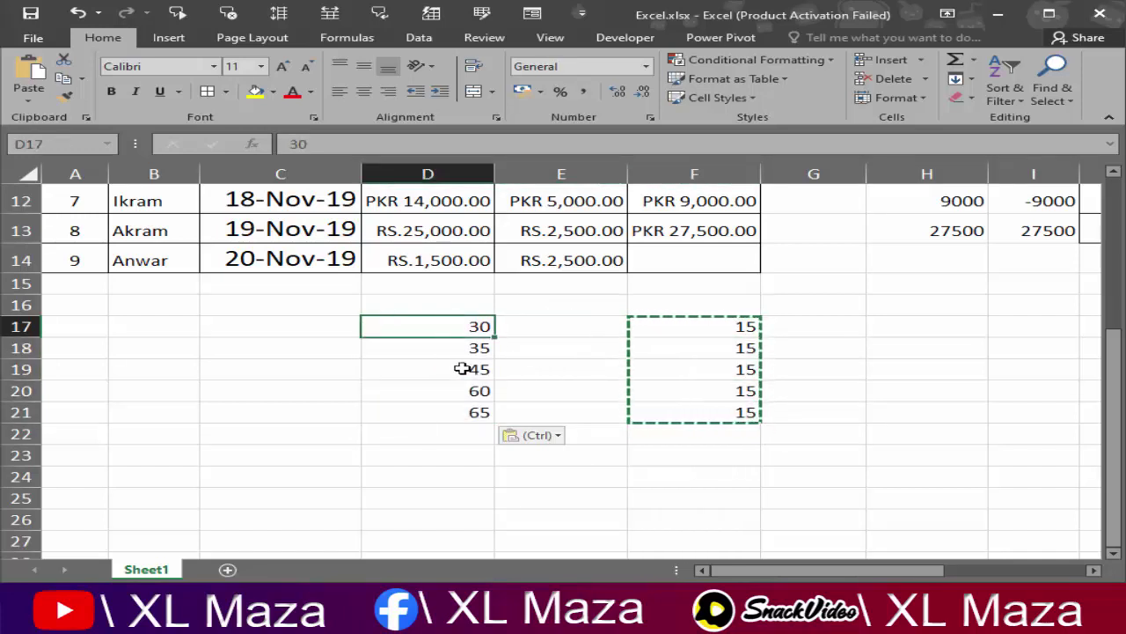
left_click(478, 415, "shift")
key("ctrl+alt+v")
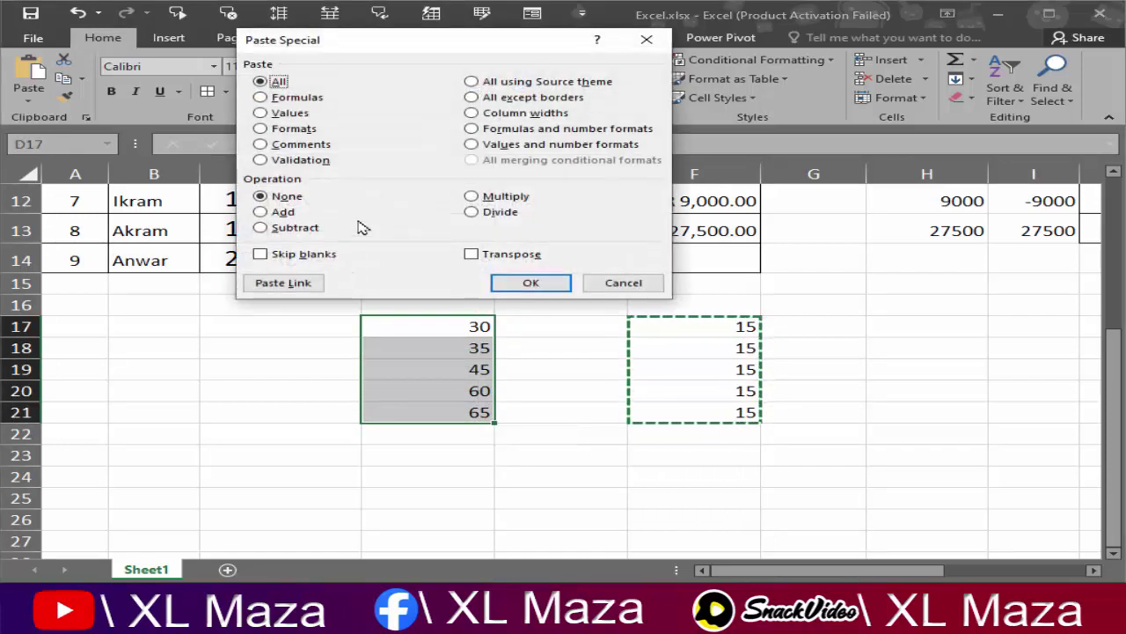
left_click(284, 231)
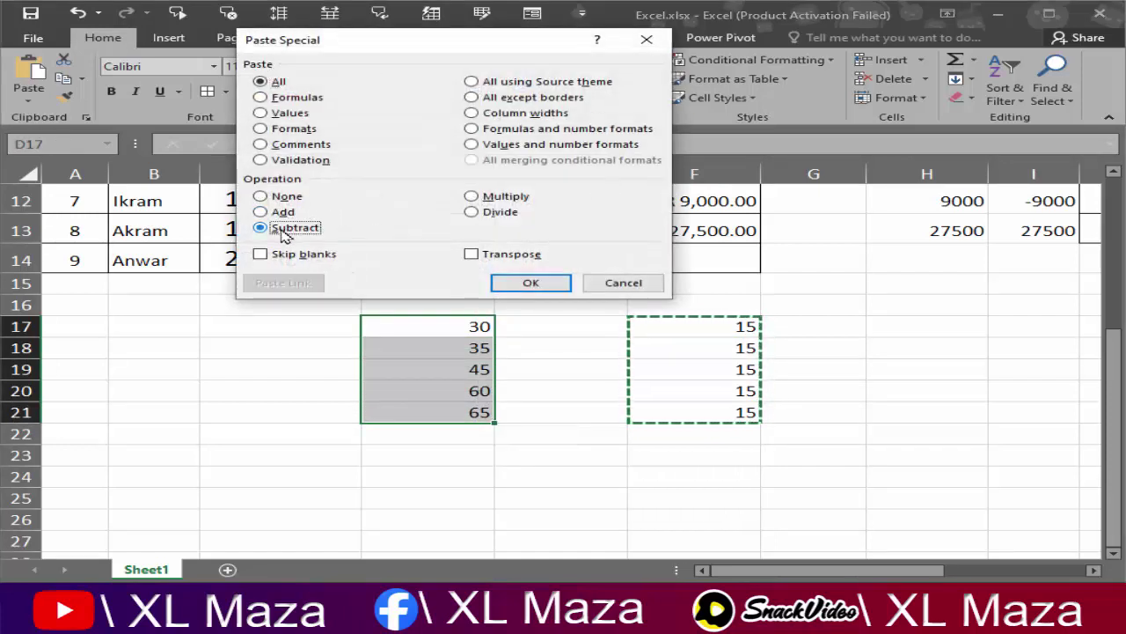
left_click(531, 286)
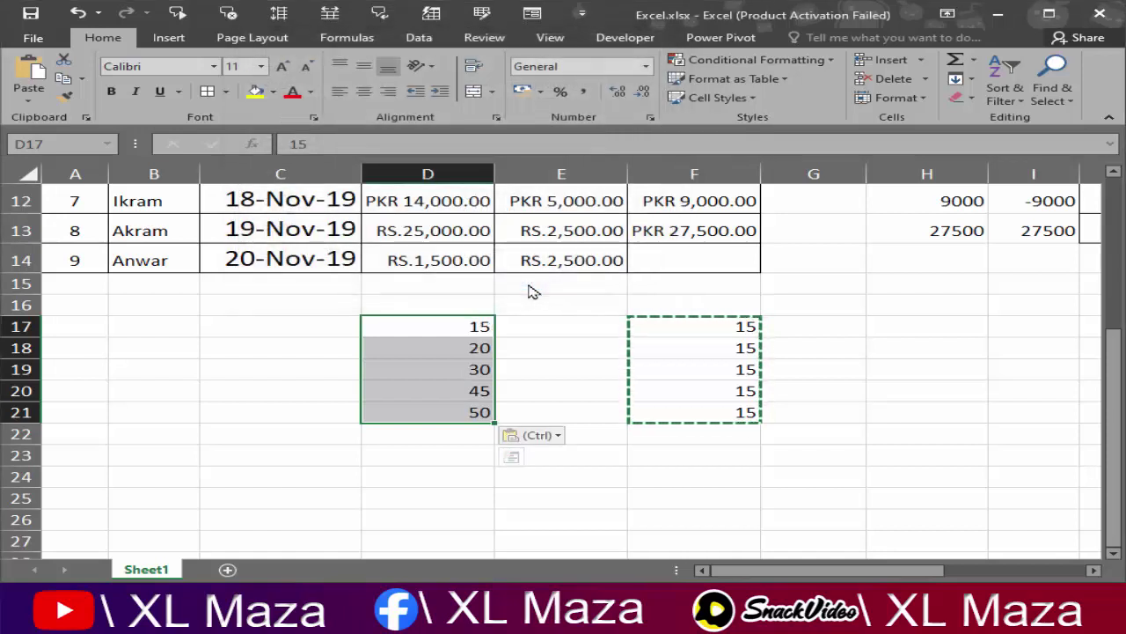
Multiply D17:D21 by the copied 15 using Paste Special Multiply.
key("ctrl+alt+v")
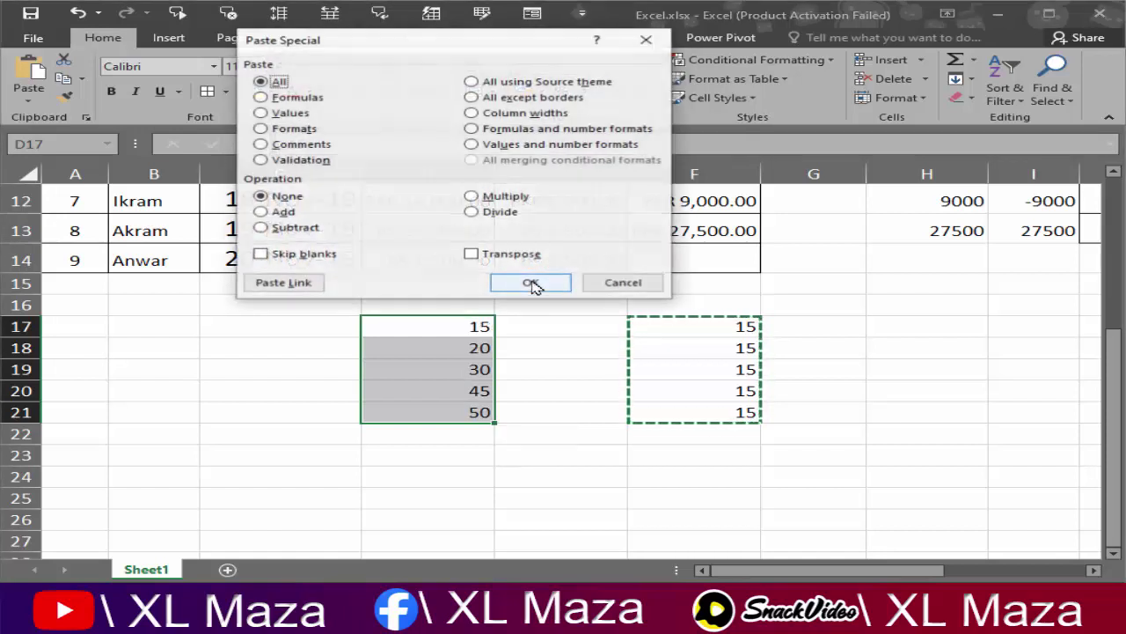
left_click(493, 199)
left_click(540, 282)
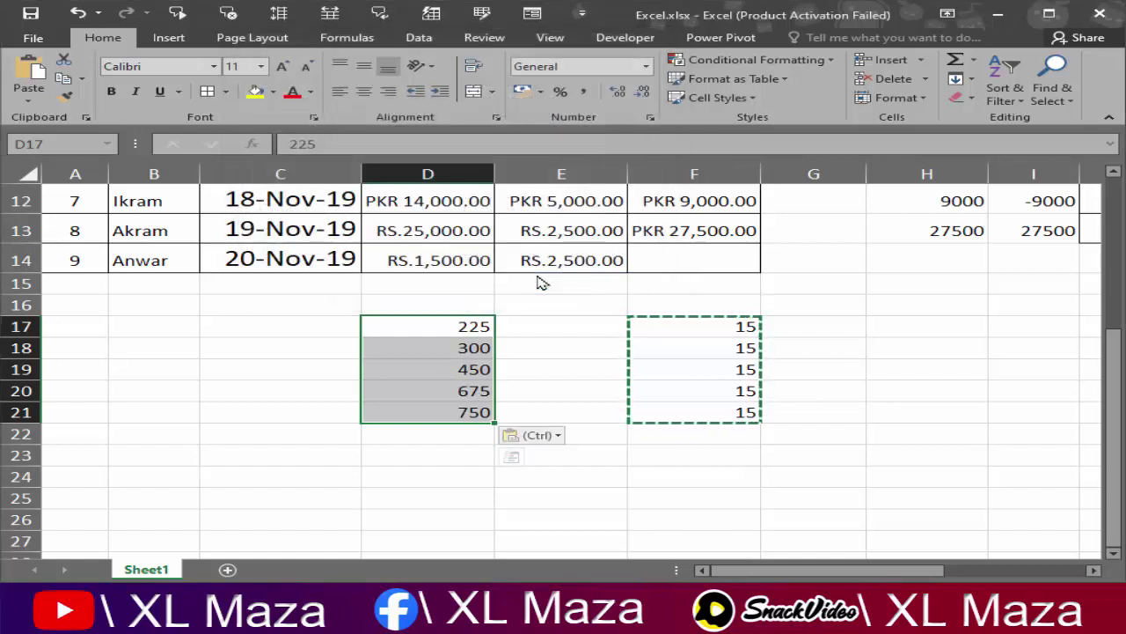
Divide D17:D21 by 15 with Paste Special Divide, restoring 15, 20, 30, 45, 50.
key("alt+e")
key("s")
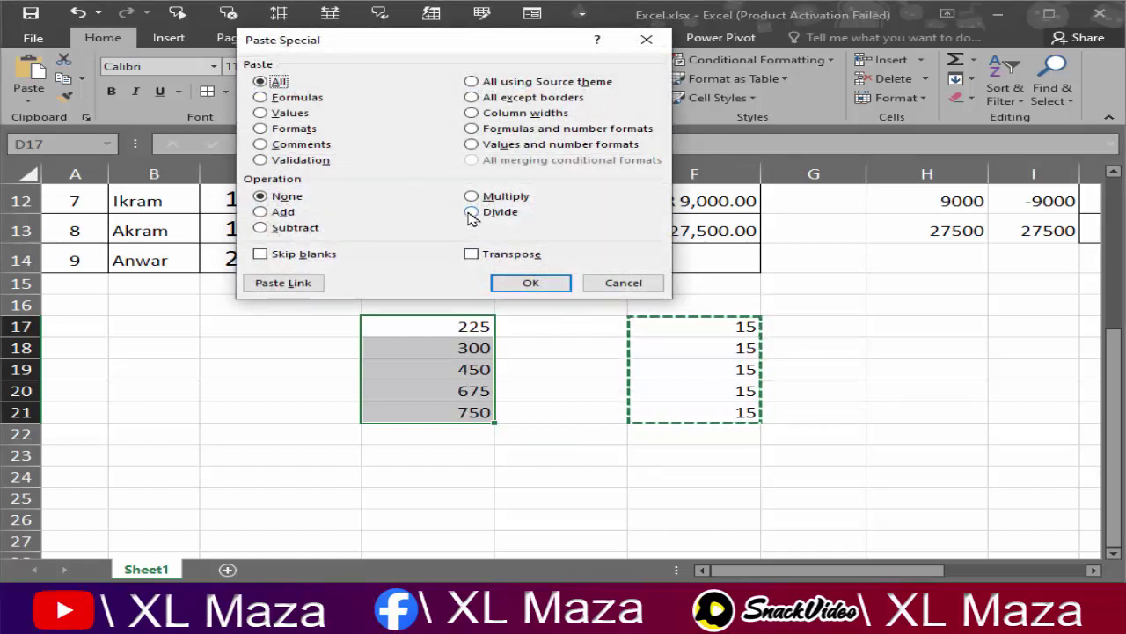
left_click(471, 212)
left_click(532, 284)
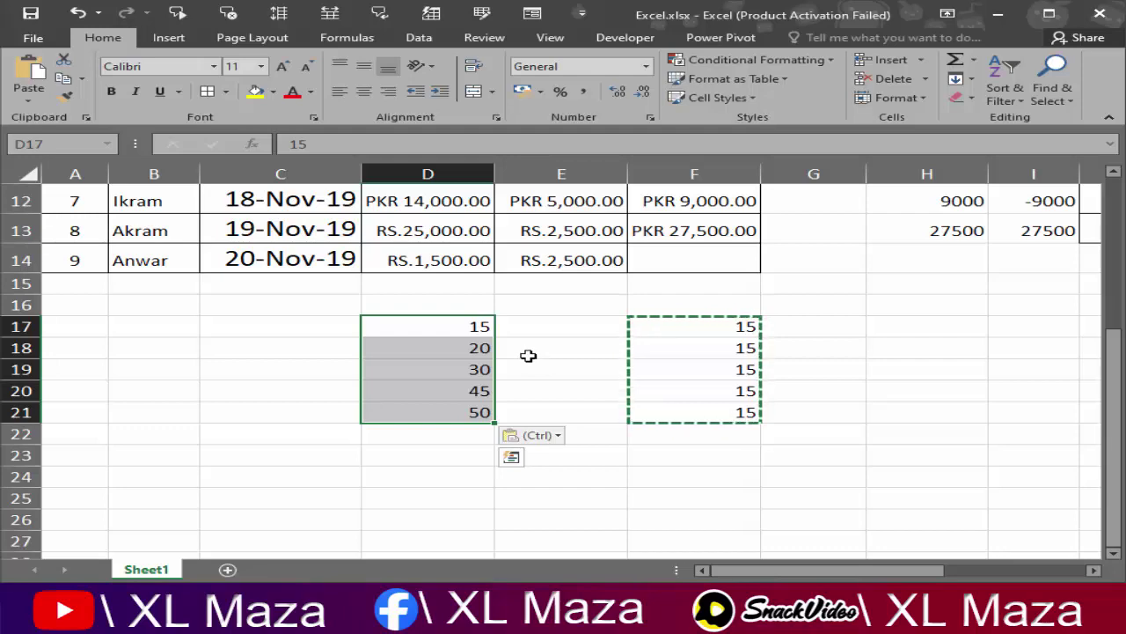
Clear the copied 15s and reselect D17:D21 for copying.
scroll(528, 355, "up", 1)
scroll(528, 354, "down", 3)
scroll(478, 294, "up", 1)
scroll(476, 323, "up", 1)
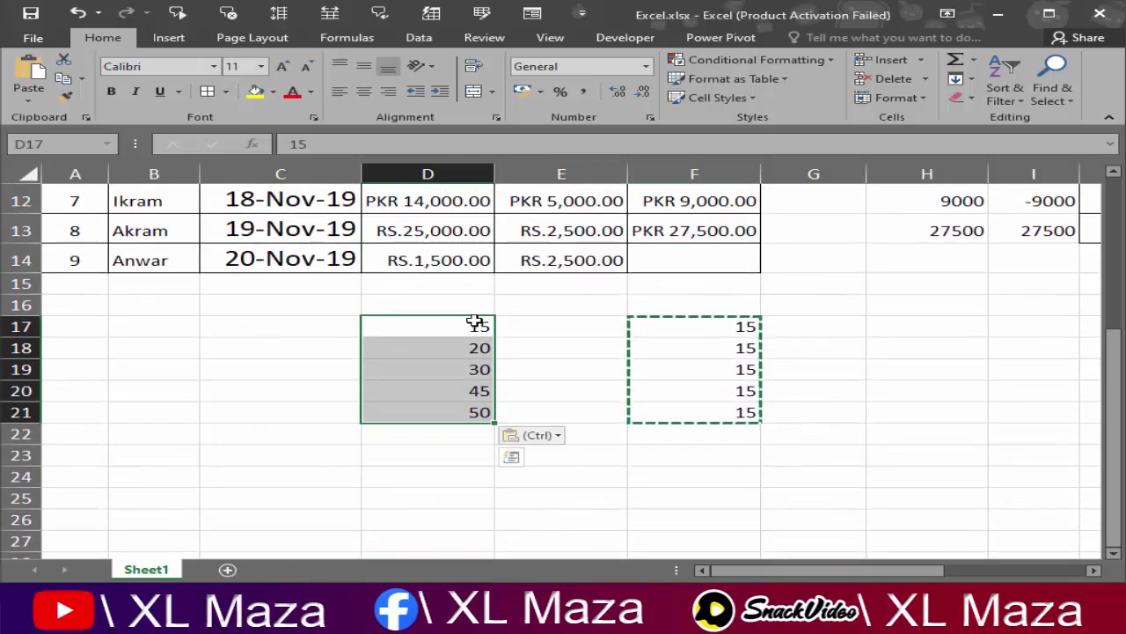
left_click_drag(475, 323, 658, 426)
scroll(651, 422, "up", 4)
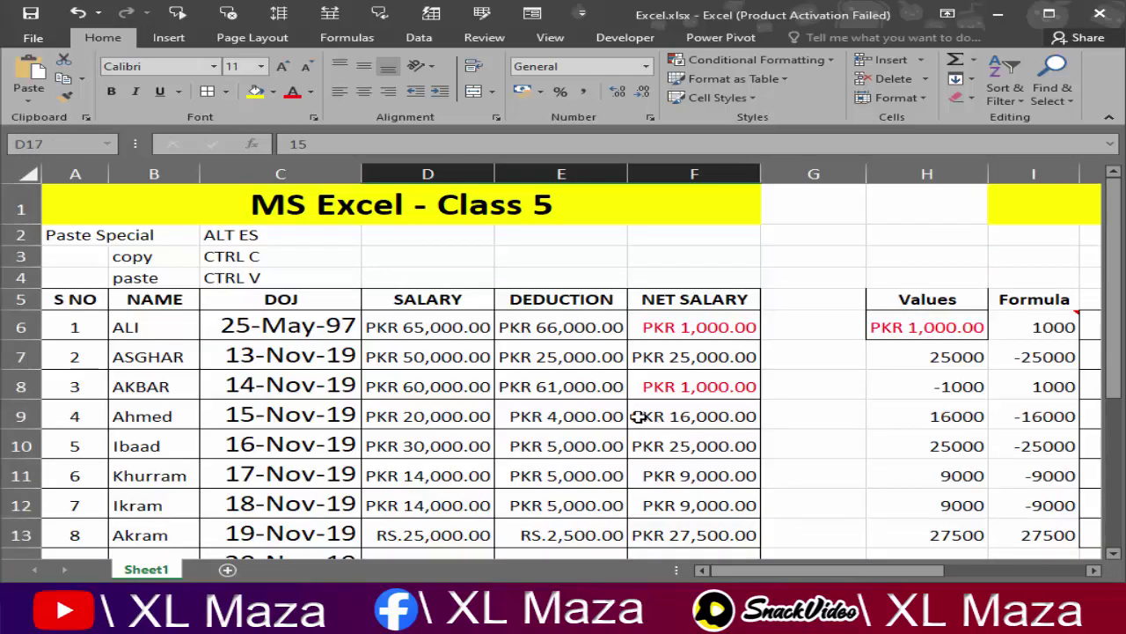
scroll(639, 415, "down", 3)
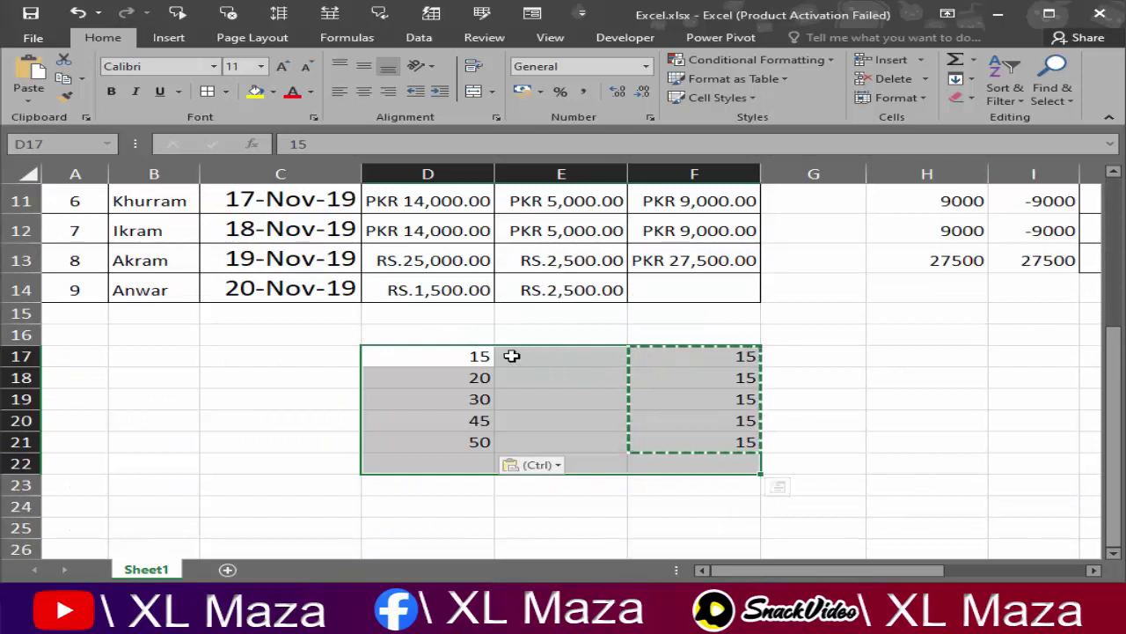
left_click(482, 356)
left_click_drag(478, 355, 481, 444)
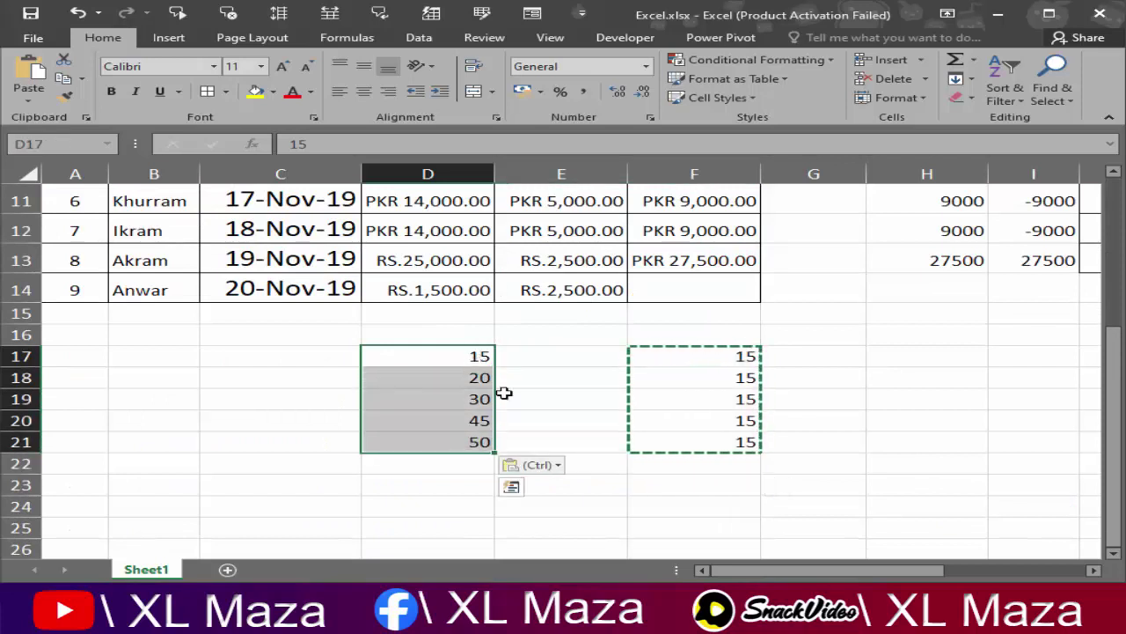
key("Escape")
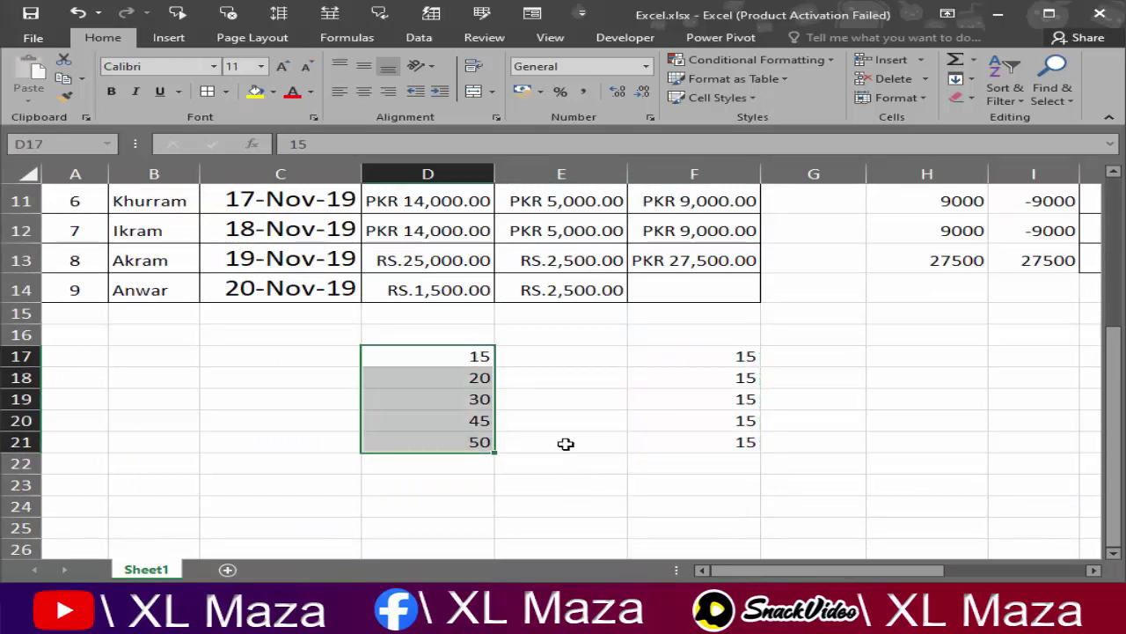
left_click_drag(475, 357, 476, 440)
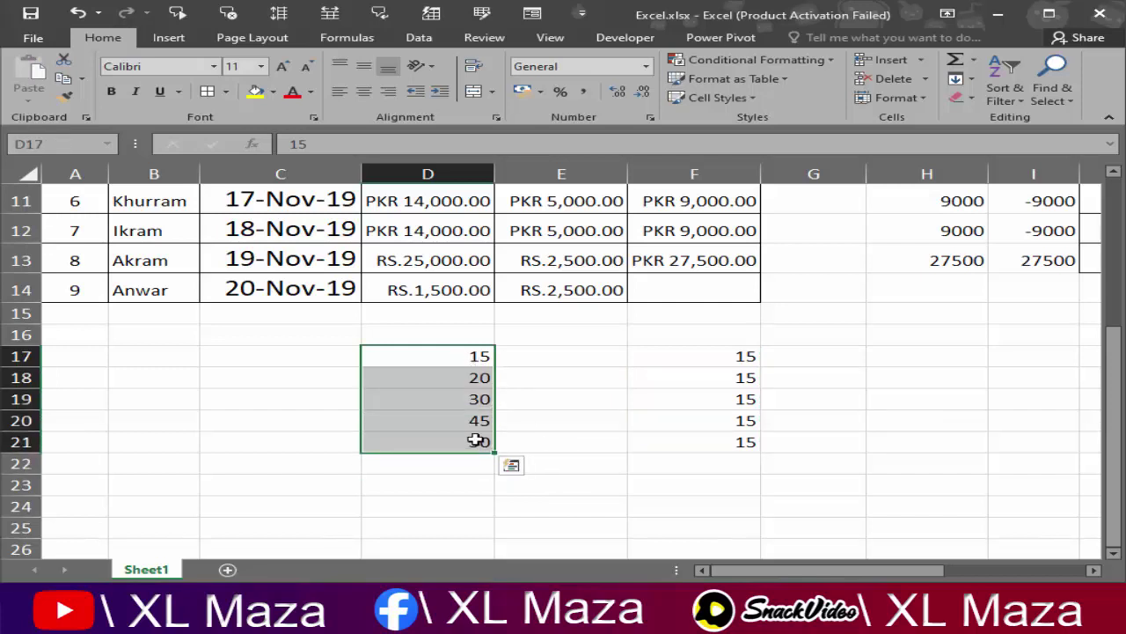
Copy D17:D21 and paste it transposed across row 23 starting at C23.
key("ctrl+c")
left_click(284, 490)
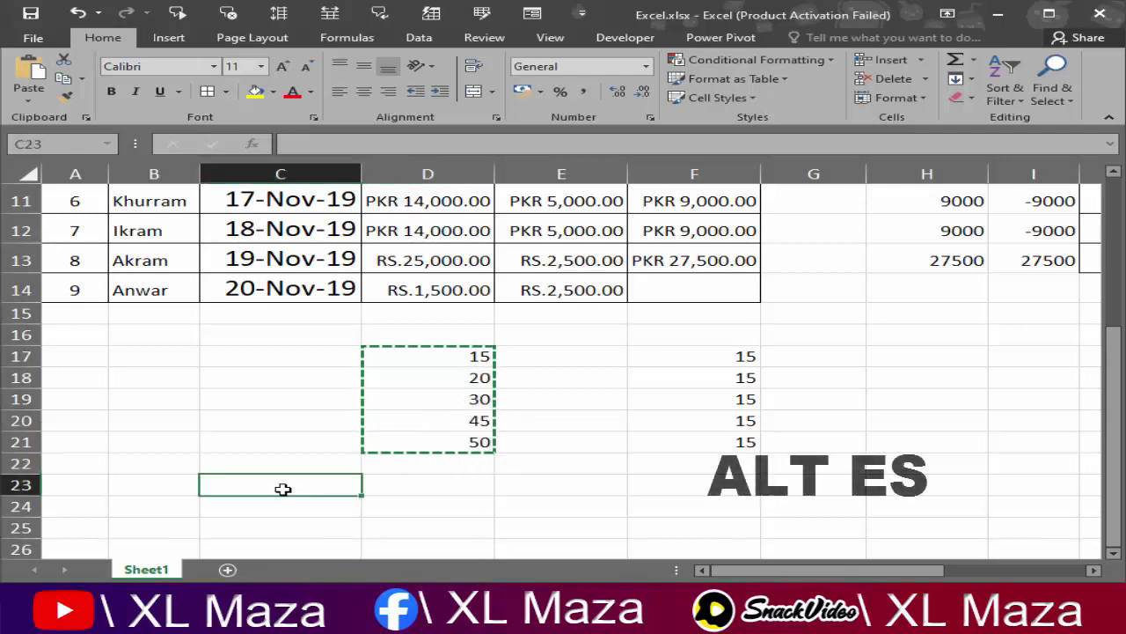
key("alt+e")
key("s")
left_click(472, 254)
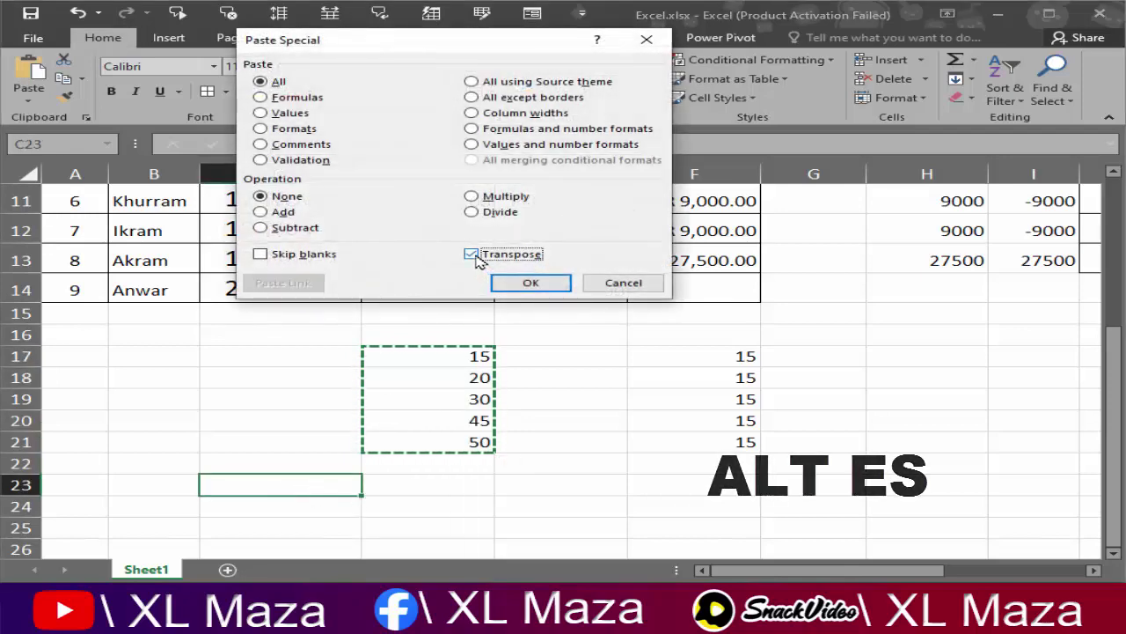
left_click(532, 282)
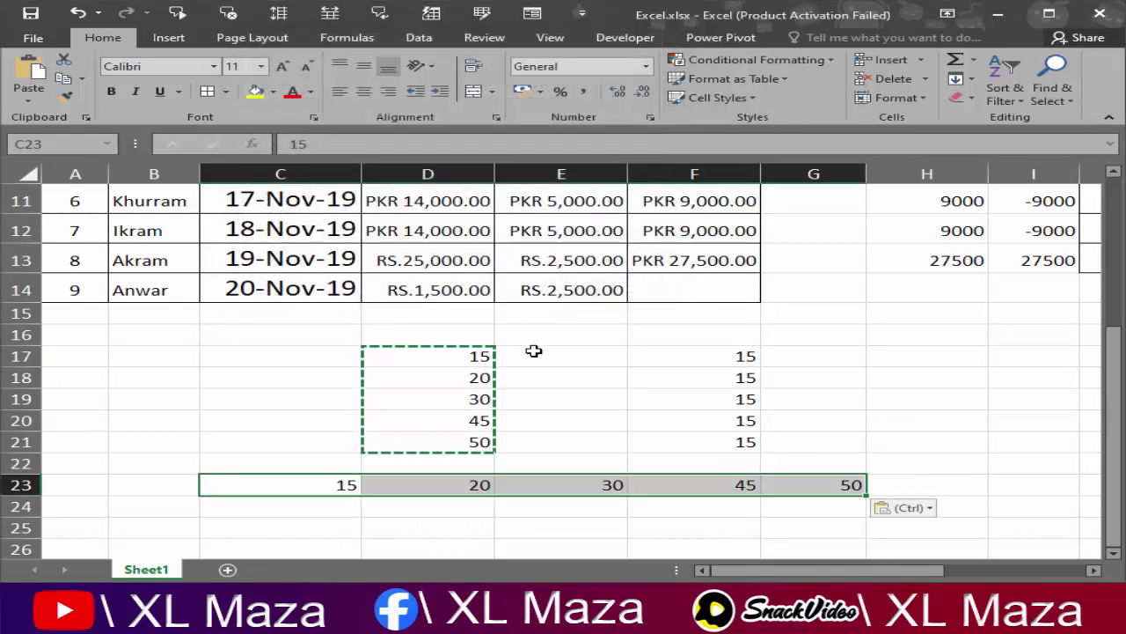
Copy C23:G23 and paste it transposed back into a column at C26:C30.
key("ctrl+c")
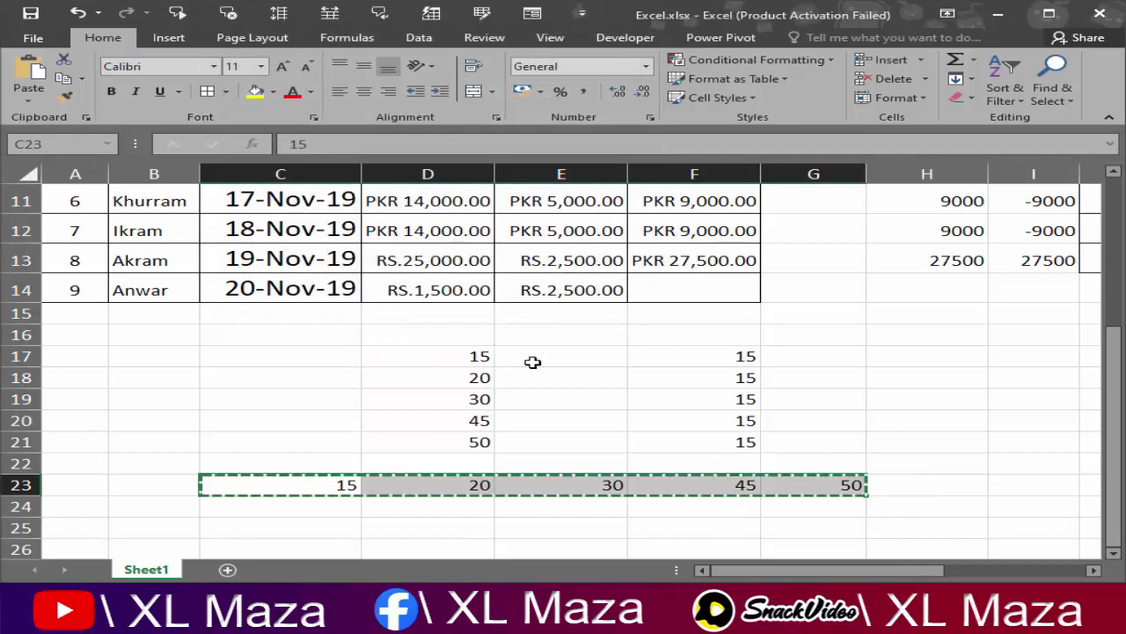
scroll(410, 357, "down", 3)
left_click(348, 302)
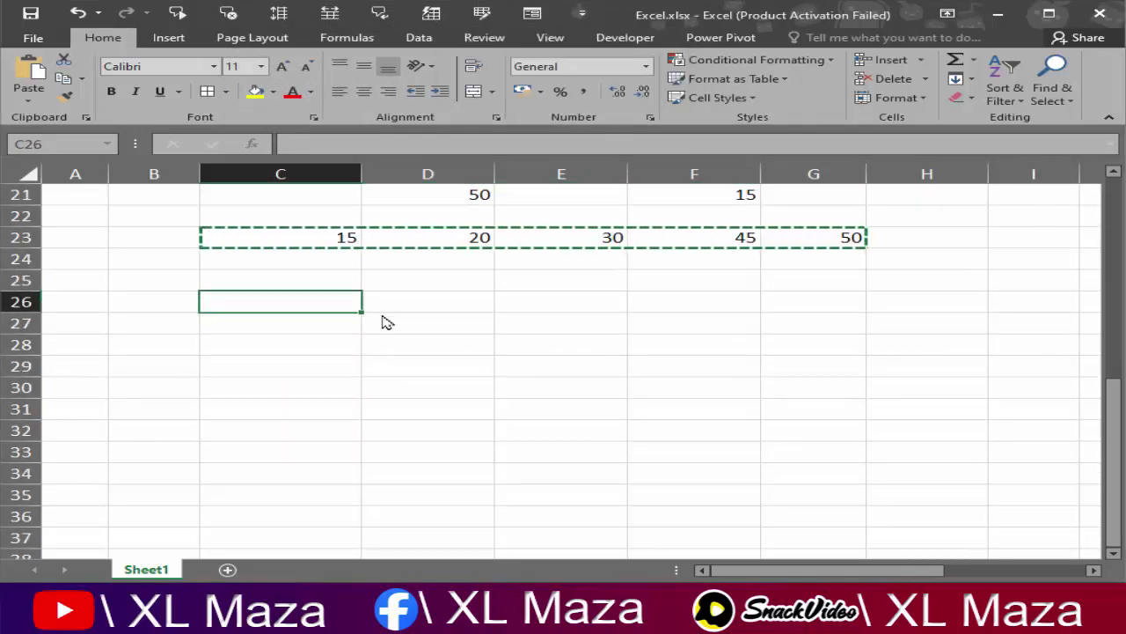
key("ctrl+alt+v")
left_click(511, 254)
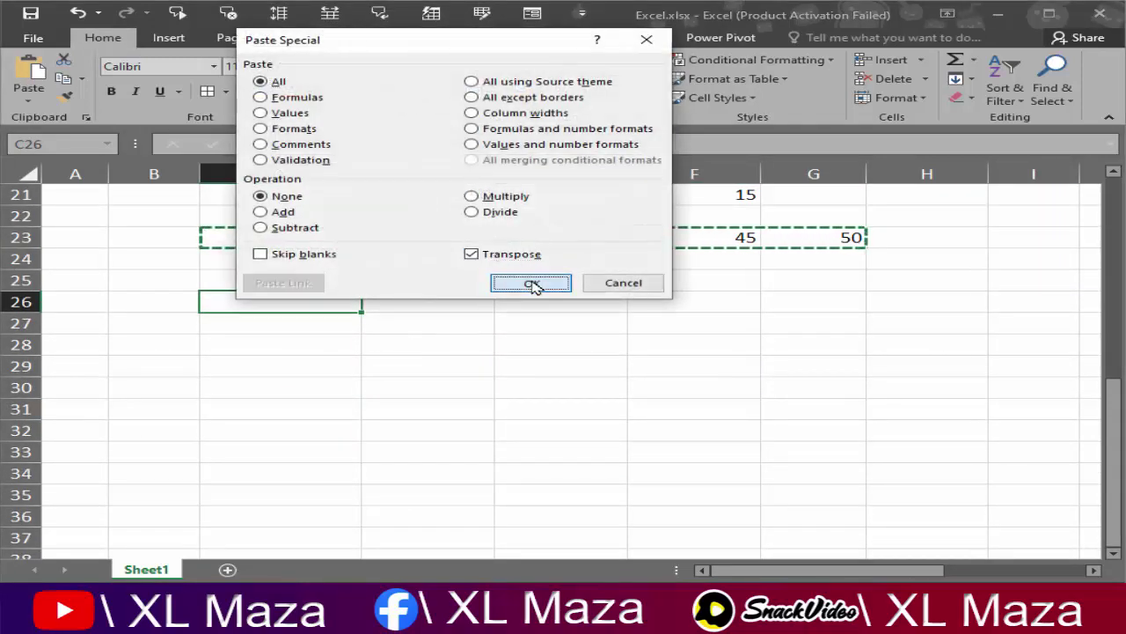
left_click(532, 283)
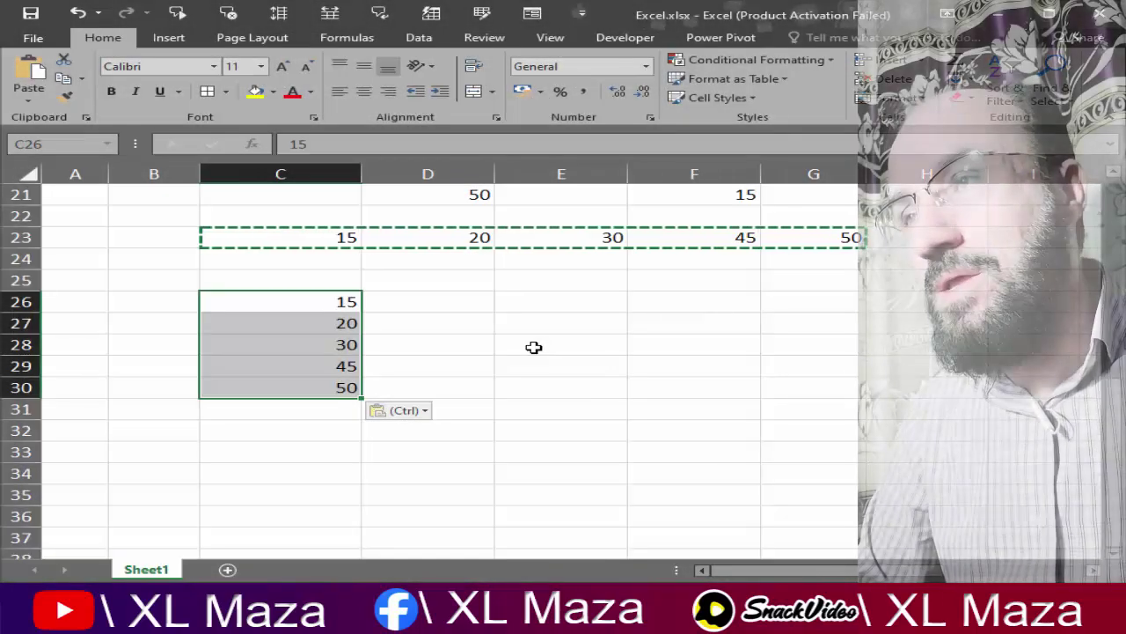
scroll(534, 347, "up", 5)
scroll(534, 348, "up", 2)
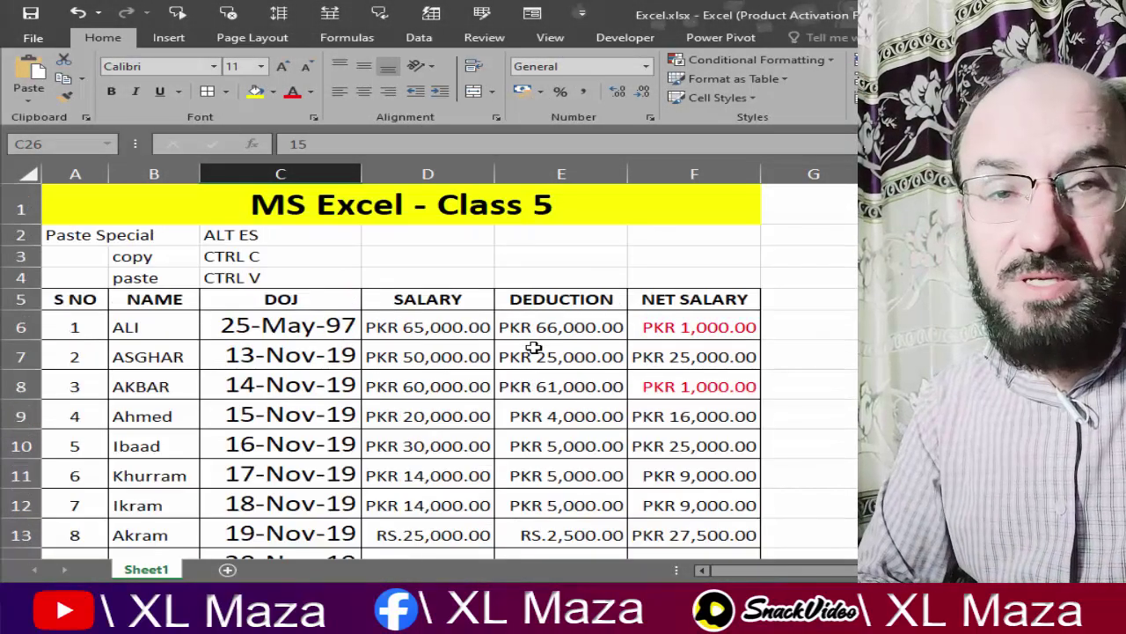